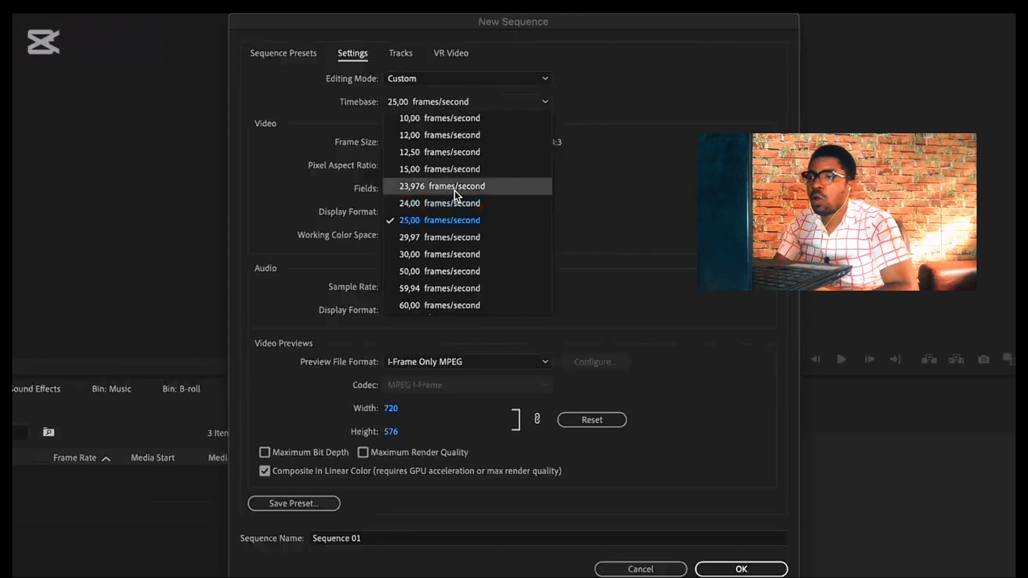
- Set the new sequence's timebase to 23,976 frames/second and its frame size to 1920 by 1080
left_click(454, 190)
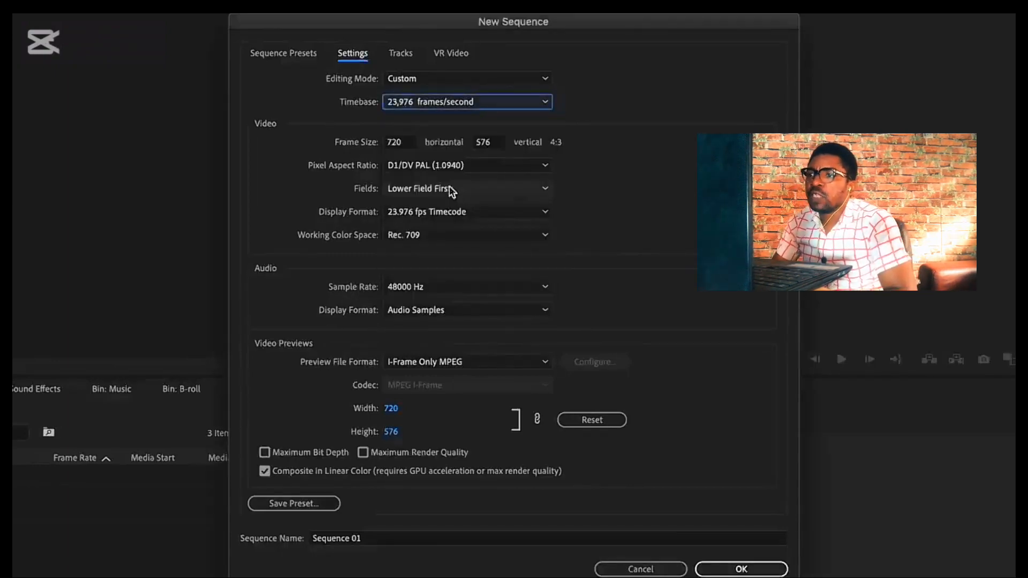
left_click(404, 142)
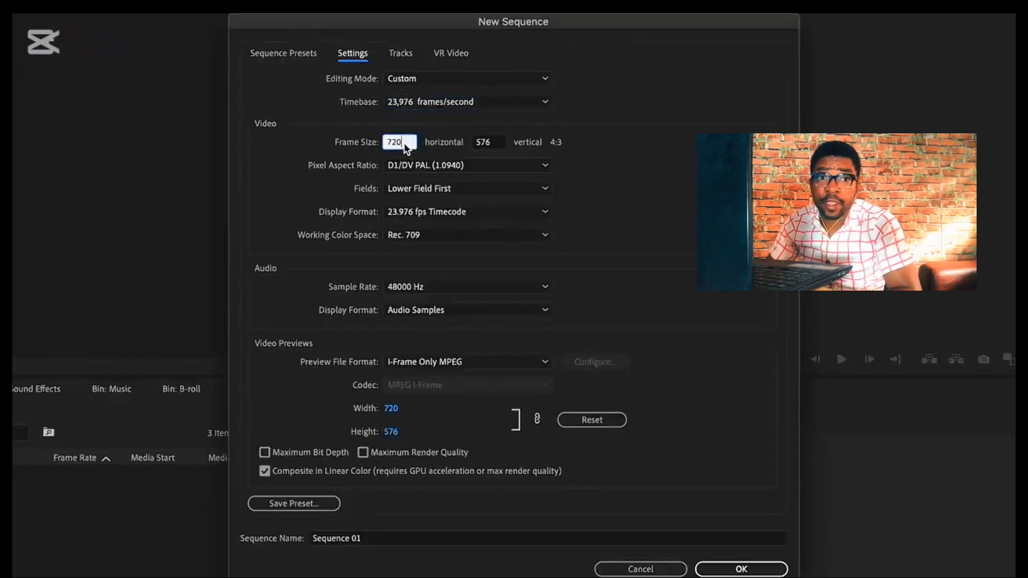
left_click_drag(404, 143, 367, 144)
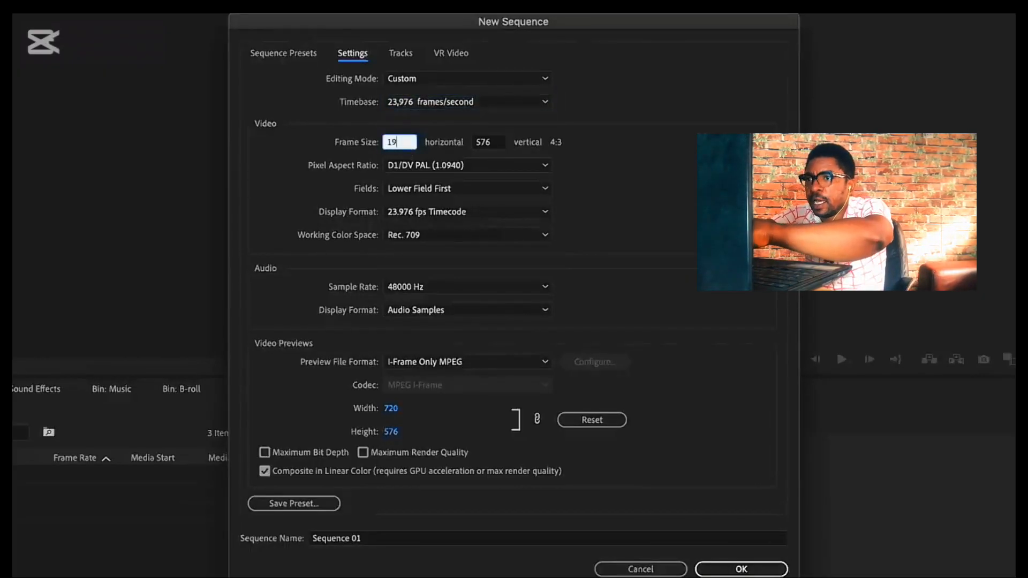
key("Tab")
left_click(493, 142)
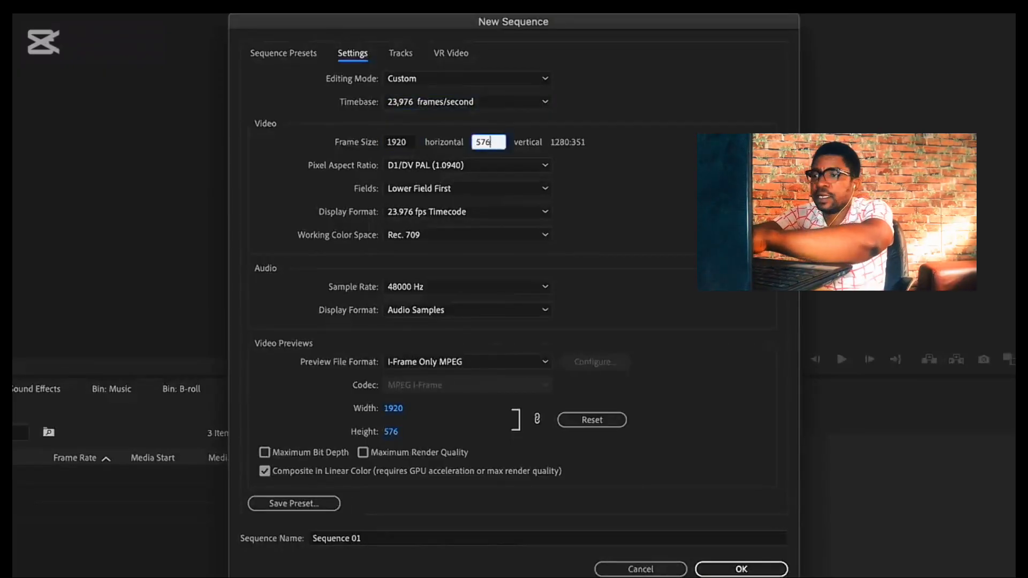
type("1080")
left_click(653, 159)
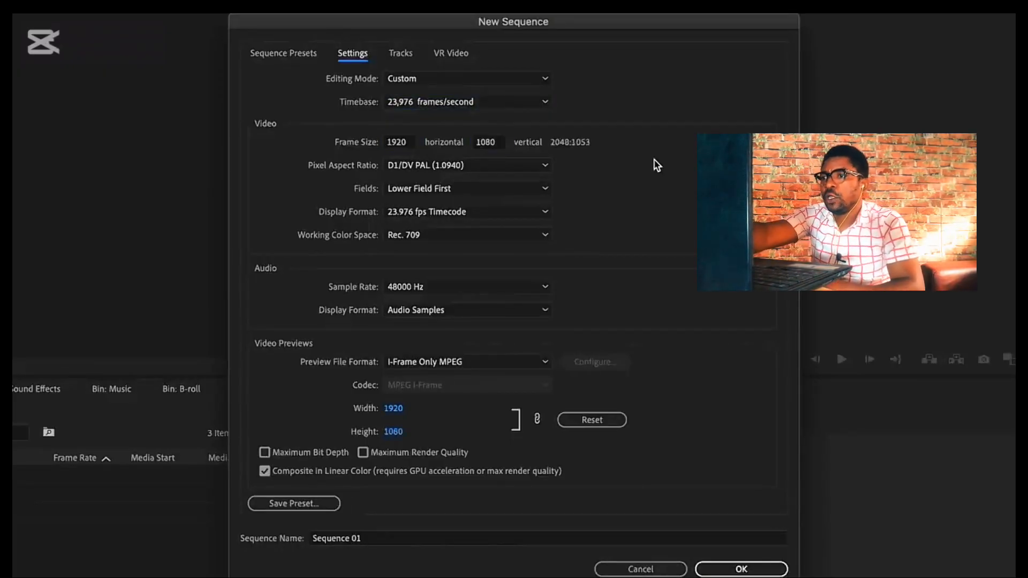
- Set the pixel aspect ratio to Square Pixels (1.0) and create Sequence 01
left_click(531, 168)
left_click(530, 167)
left_click(530, 167)
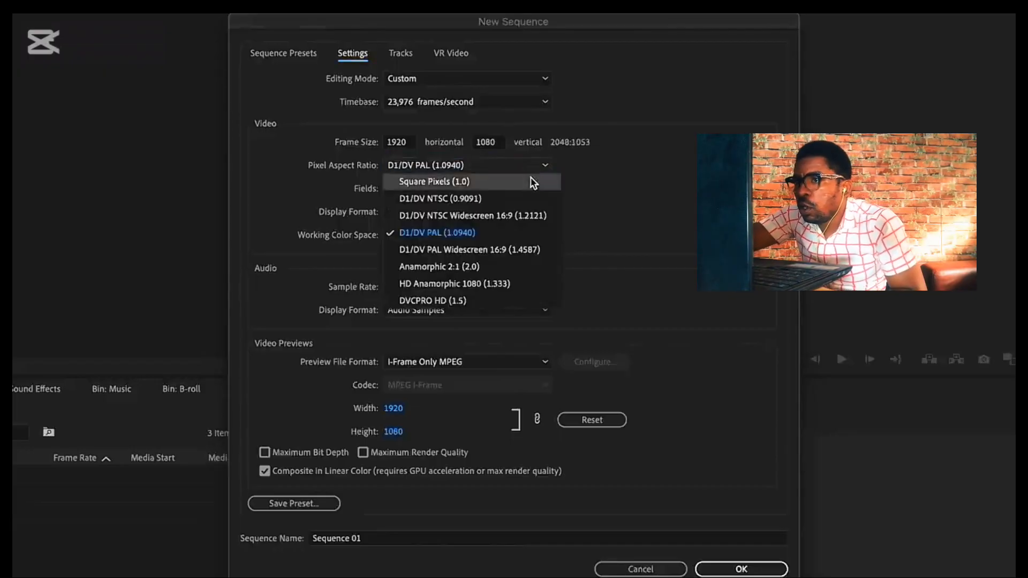
left_click(532, 182)
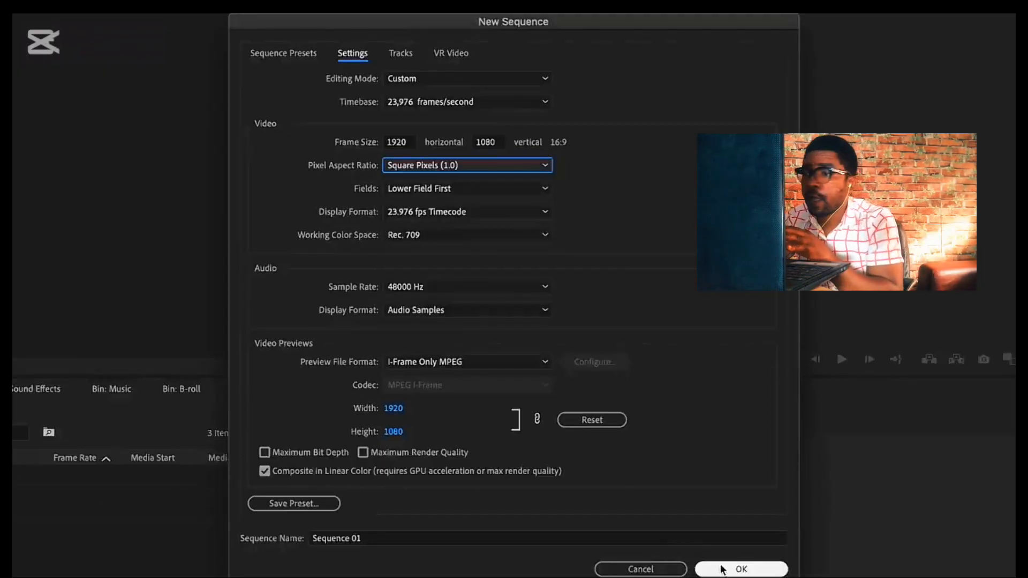
left_click(749, 570)
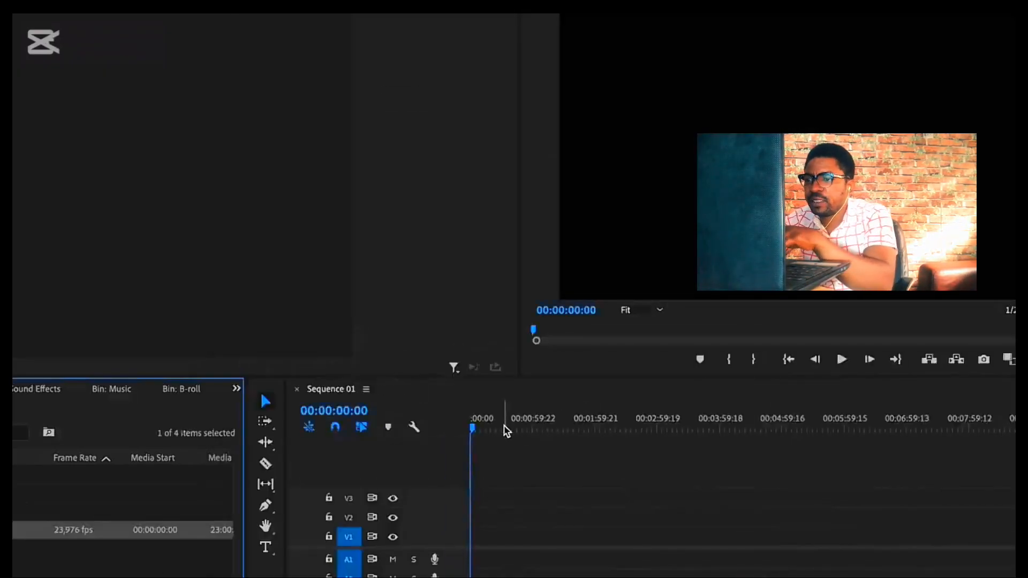
left_click_drag(505, 432, 479, 429)
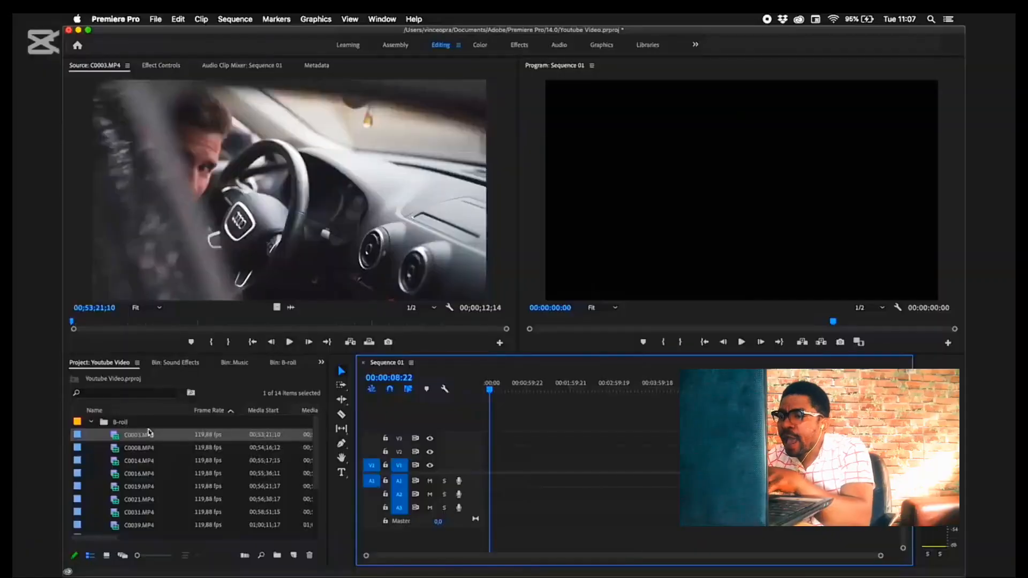
- Mark an in point at 00;53;26;04 and an out point at 00;53;29;04 on source clip C0003.MP4
left_click(143, 435)
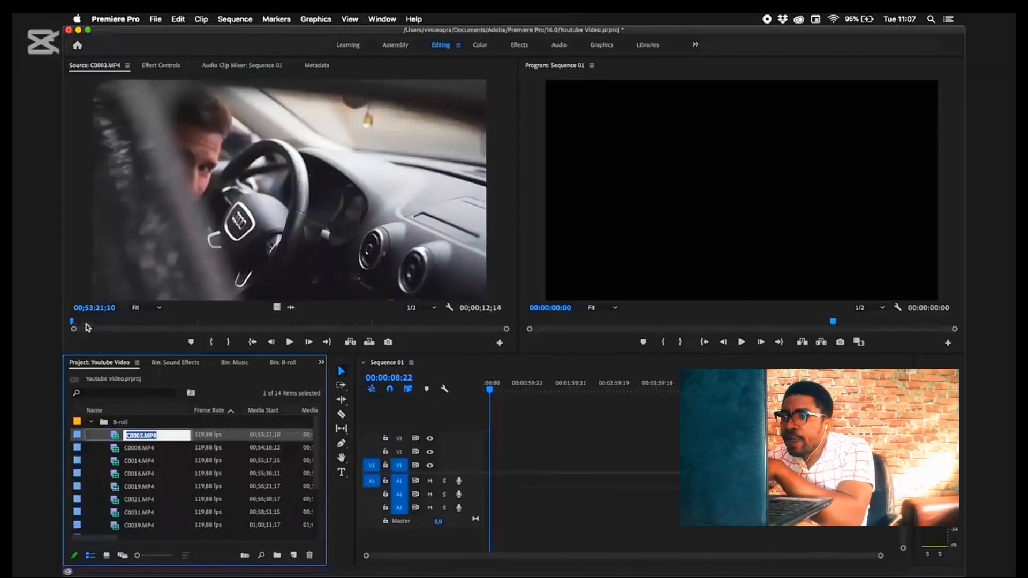
left_click_drag(88, 328, 282, 316)
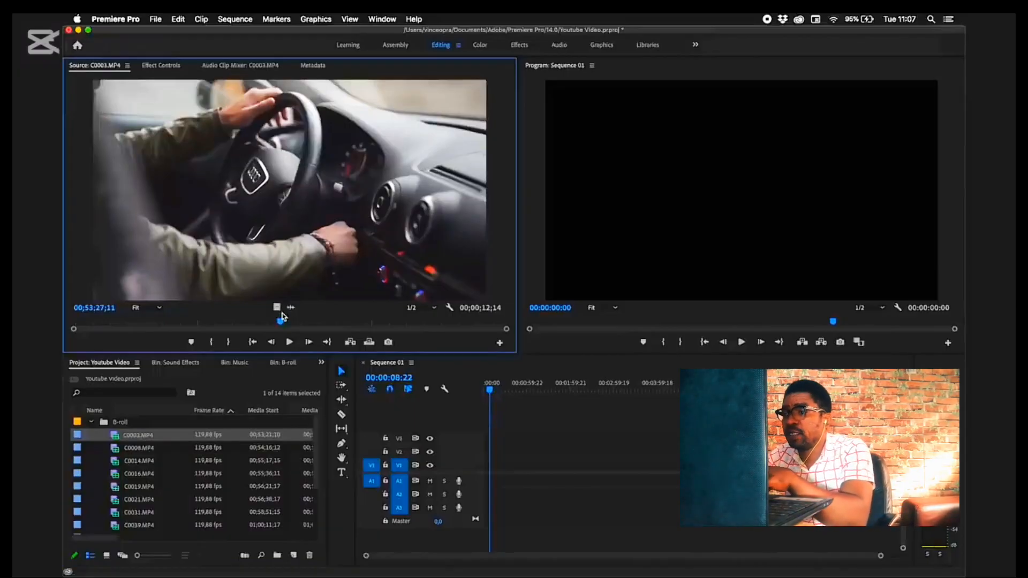
left_click_drag(282, 324, 239, 337)
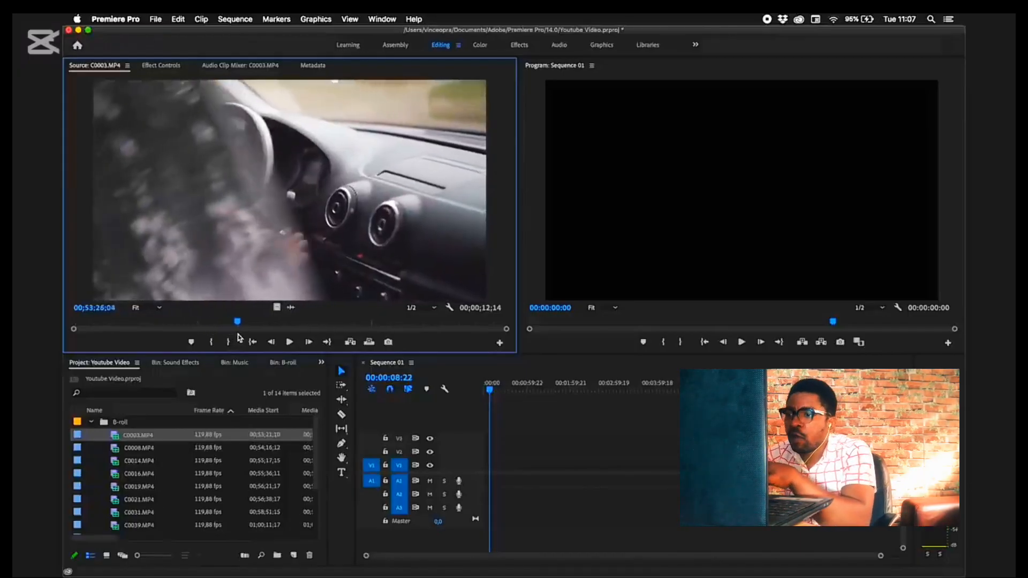
key("i")
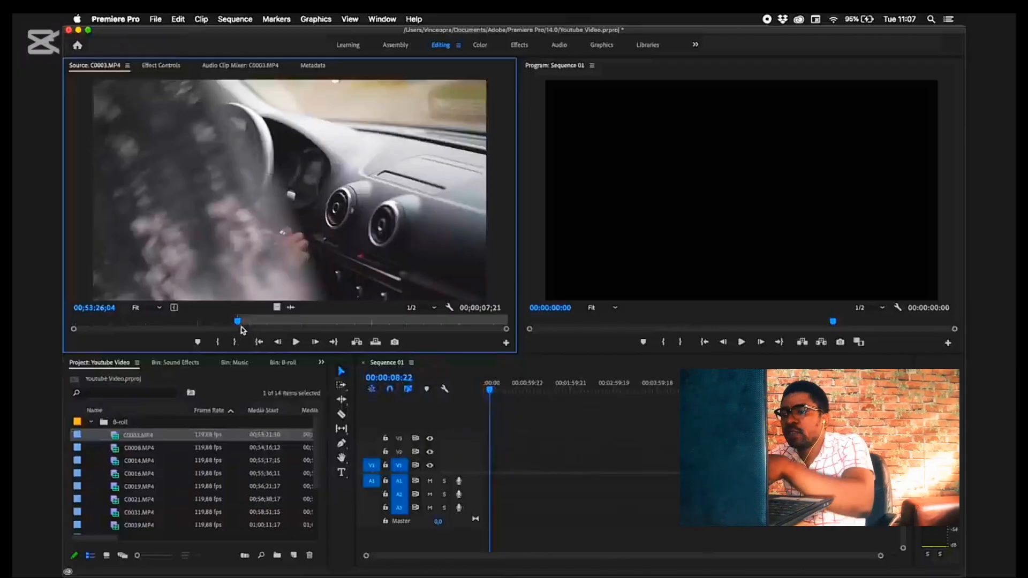
left_click_drag(238, 324, 344, 327)
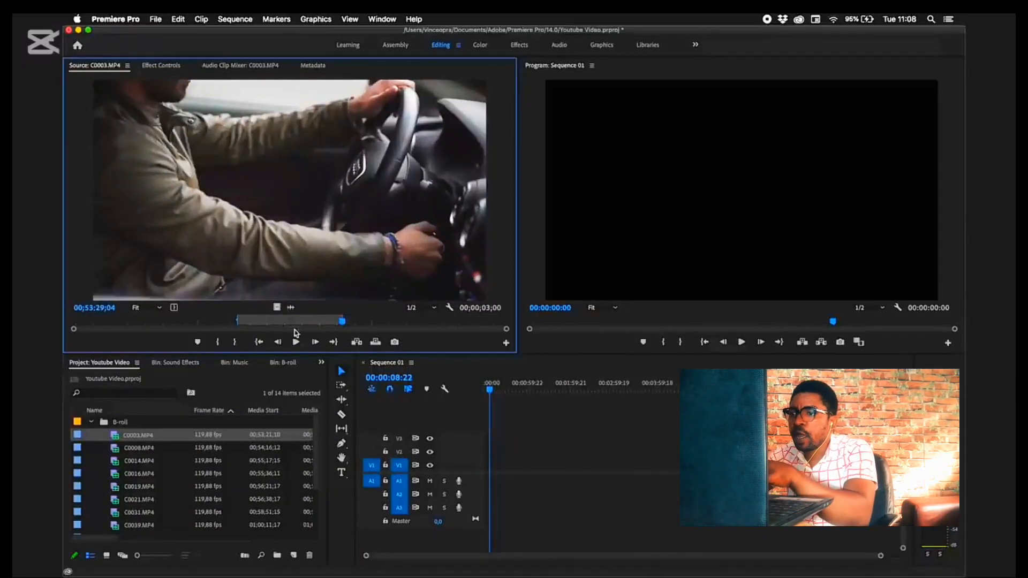
- Place the marked C0003.MP4 section at the start of the sequence on V1 and A1, and move the playhead to 00:00:02:18
left_click_drag(333, 273, 492, 471)
left_click_drag(486, 471, 486, 471)
left_click_drag(506, 395, 564, 395)
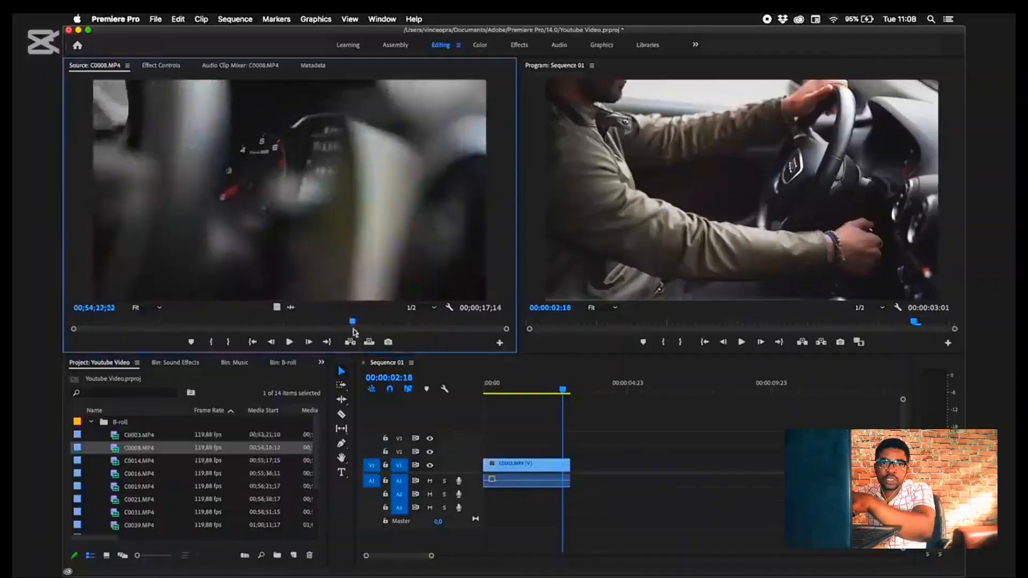
- Mark in and out points on C0008.MP4 and add that section to V1 after the C0003.MP4 clip
left_click_drag(73, 322, 287, 323)
key("i")
key("o")
left_click_drag(262, 241, 616, 464)
scroll(616, 465, "right", 3)
- Mark a short section of C0016.MP4 ending at 00;55;41;07 and append it to the clips on V1
double_click(140, 474)
key("i")
left_click_drag(72, 322, 255, 323)
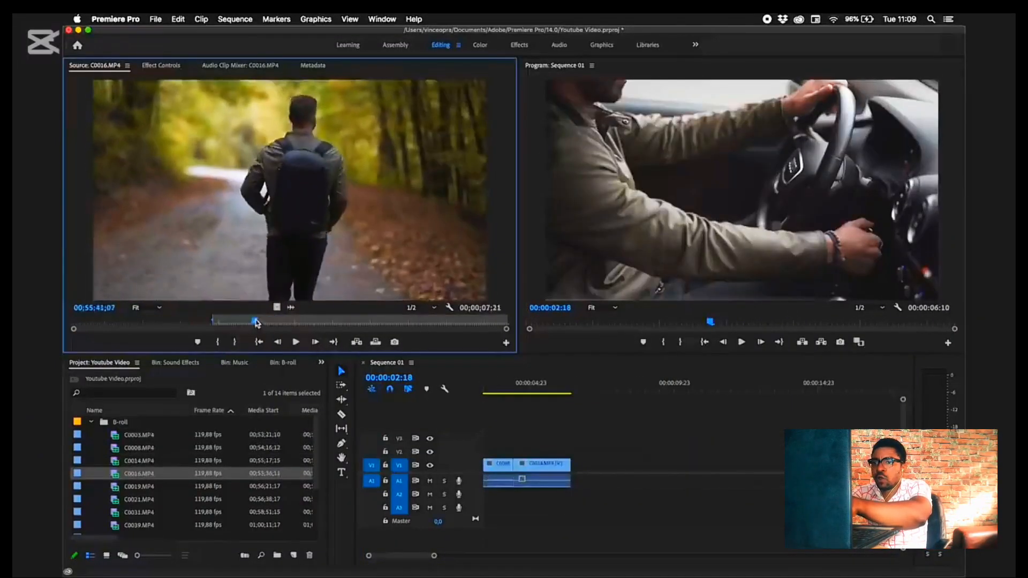
key("o")
left_click_drag(263, 241, 584, 465)
- Mark a short section of C0019.MP4 ending at 00;56;25;14 and append it to the clips on V1
double_click(140, 487)
left_click_drag(72, 322, 210, 324)
key("i")
key("o")
left_click_drag(263, 241, 631, 474)
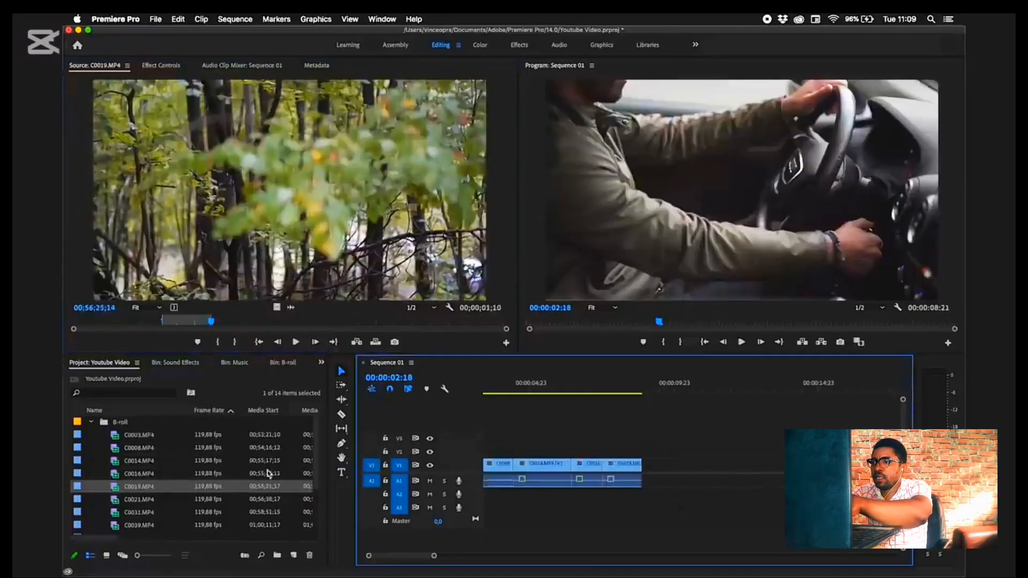
- Mark in and out points on C0021.MP4 and append that section to the clips on V1
double_click(140, 500)
key("i")
key("o")
left_click_drag(263, 241, 646, 471)
- Mark in and out points around the approaching car in C0031.MP4 and append that section to the clips on V1
double_click(140, 513)
left_click_drag(73, 322, 376, 324)
key("i")
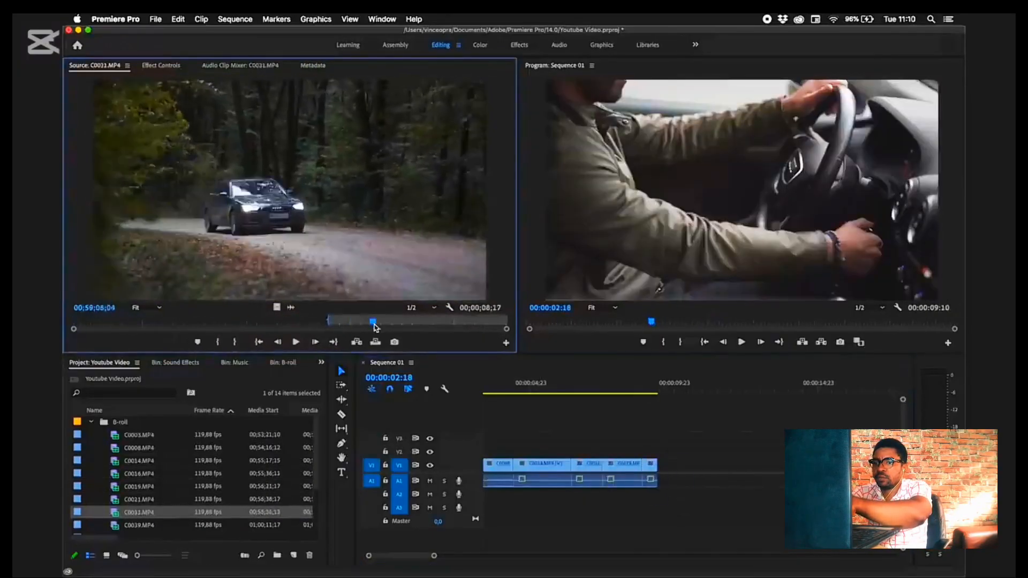
key("o")
left_click_drag(262, 241, 662, 469)
- Mark a section of C0039.MP4 ending at 01;00;15;25 and append it to the clips on V1
double_click(142, 526)
key("i")
key("o")
left_click_drag(263, 241, 744, 466)
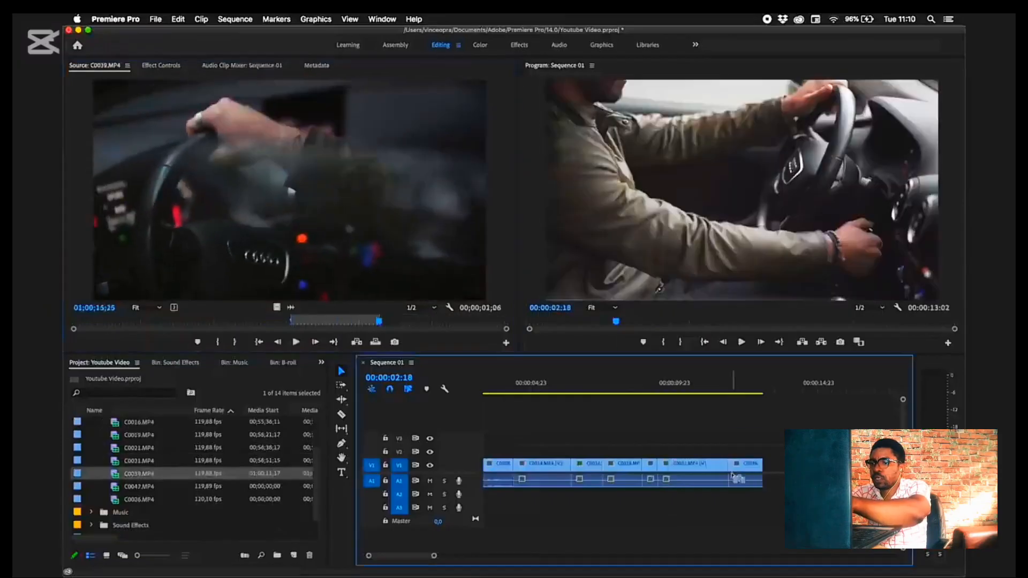
- Mark in and out points on C0047.MP4 and append that section to the clips on V1
double_click(140, 486)
key("i")
key("o")
left_click_drag(263, 241, 769, 475)
- Mark in and out points on C0006.MP4 and add that section as the last clip on V1
double_click(132, 500)
key("i")
left_click_drag(268, 321, 490, 321)
key("o")
left_click_drag(289, 214, 790, 471)
- Move the sequence playhead to 00:00:00:23 and adjust the heights of the Video 1 and Audio 1 tracks
scroll(188, 472, "up", 5)
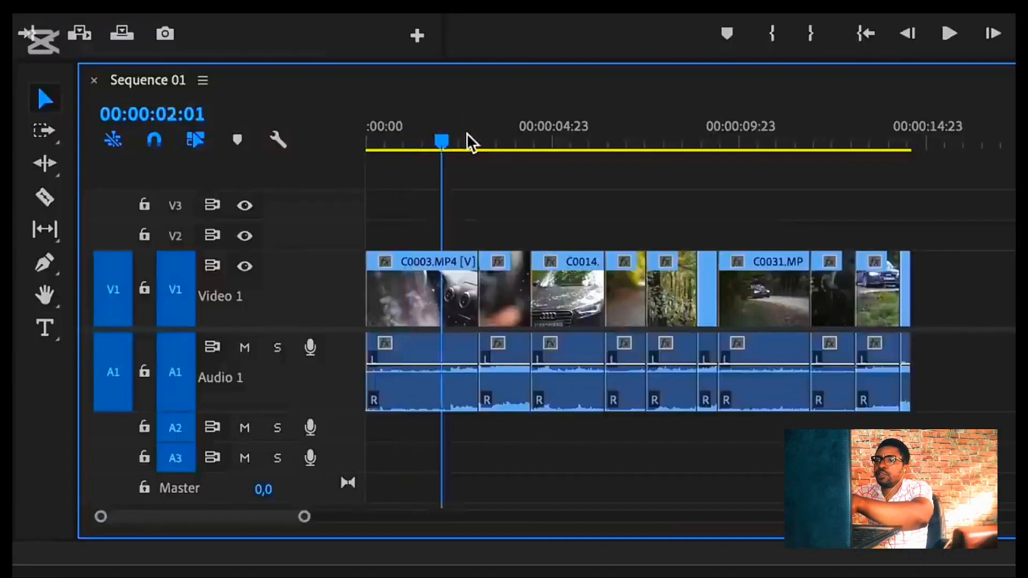
left_click_drag(471, 142, 402, 144)
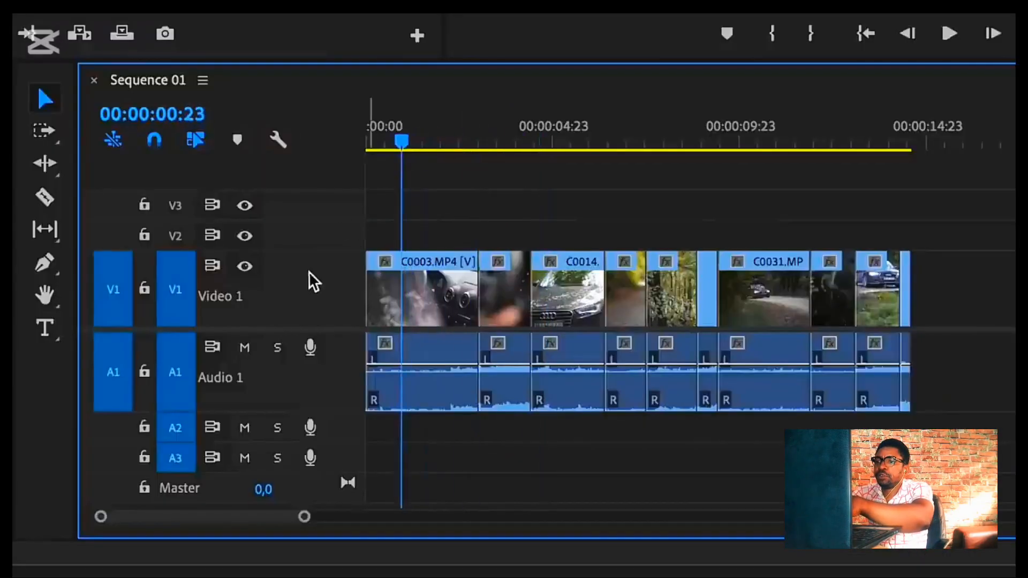
mouse_move(316, 255)
left_mouse_down()
mouse_move(318, 299)
mouse_move(319, 260)
left_mouse_up()
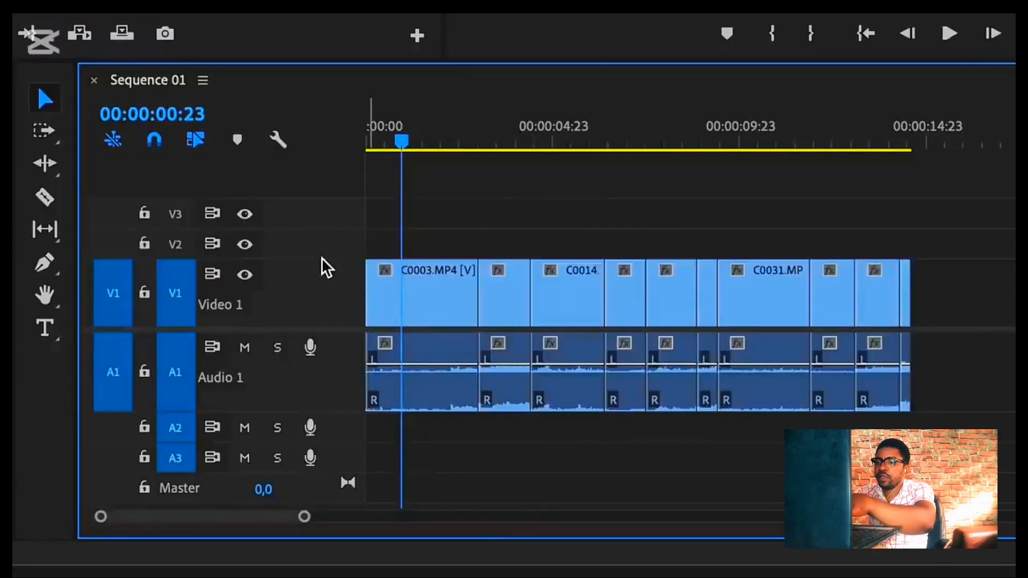
mouse_move(352, 412)
left_mouse_down()
mouse_move(351, 386)
mouse_move(351, 407)
left_mouse_up()
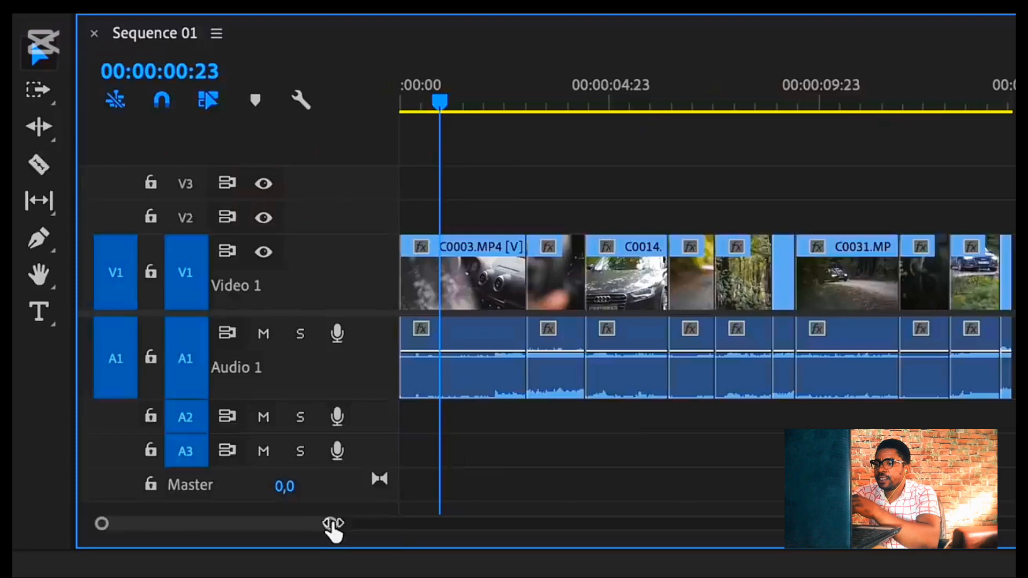
mouse_move(333, 528)
left_mouse_down()
mouse_move(443, 535)
mouse_move(361, 558)
mouse_move(326, 551)
mouse_move(395, 554)
left_mouse_up()
scroll(619, 248, "down", 4)
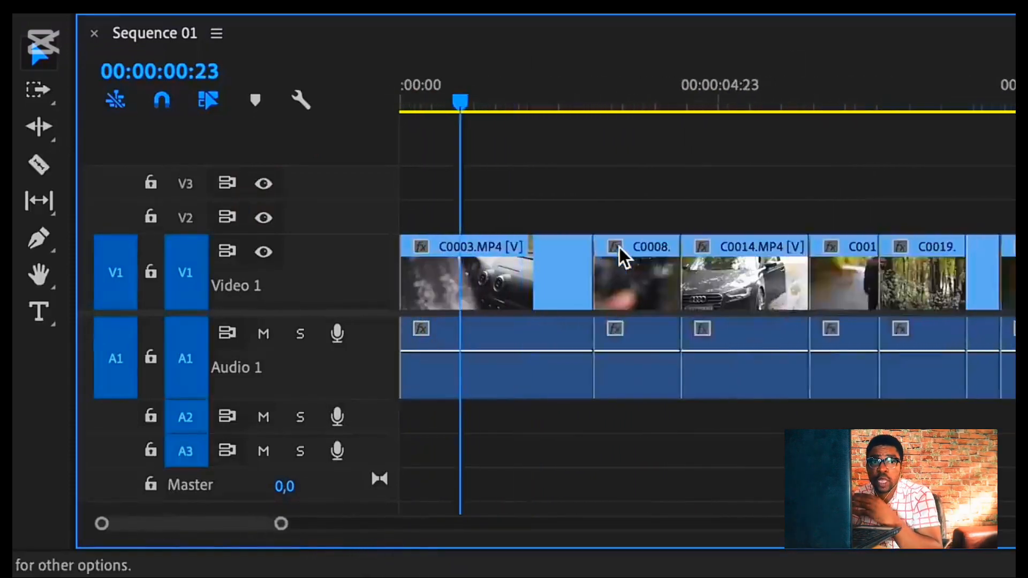
scroll(619, 247, "up", 5)
scroll(619, 247, "down", 4)
scroll(620, 246, "down", 2)
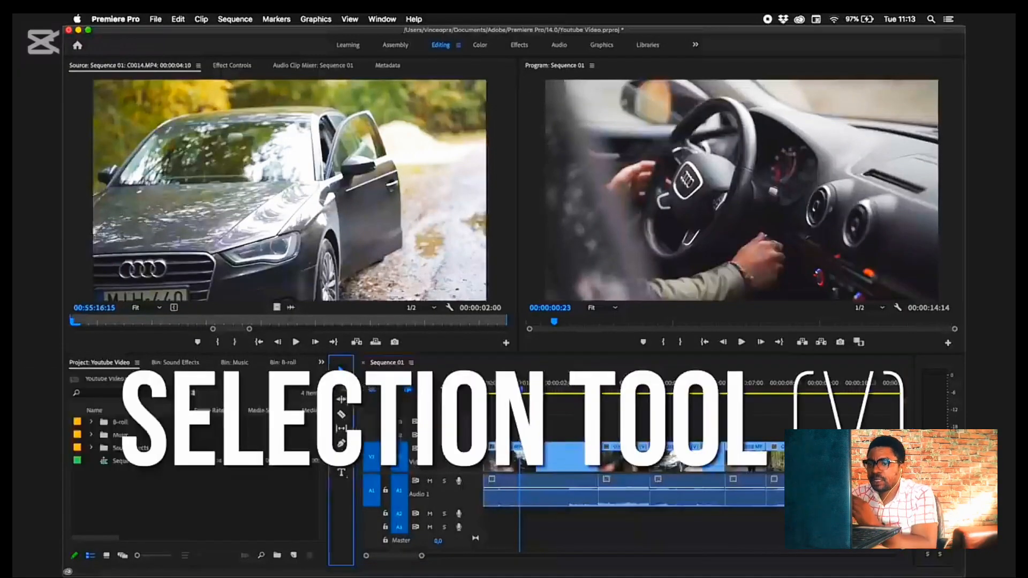
- Use the Selection Tool to view the effect controls of the C0014.MP4 and C0008.MP4 clips, then clear the selection
mouse_move(621, 454)
left_mouse_down()
mouse_move(624, 422)
mouse_move(675, 412)
mouse_move(634, 436)
mouse_move(629, 453)
left_mouse_up()
left_click(674, 458)
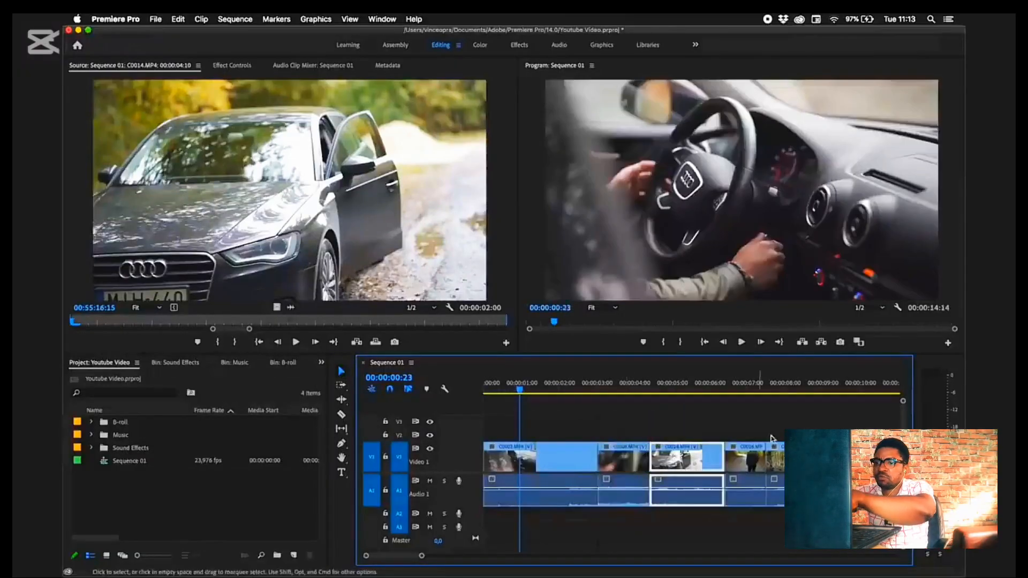
left_click(223, 65)
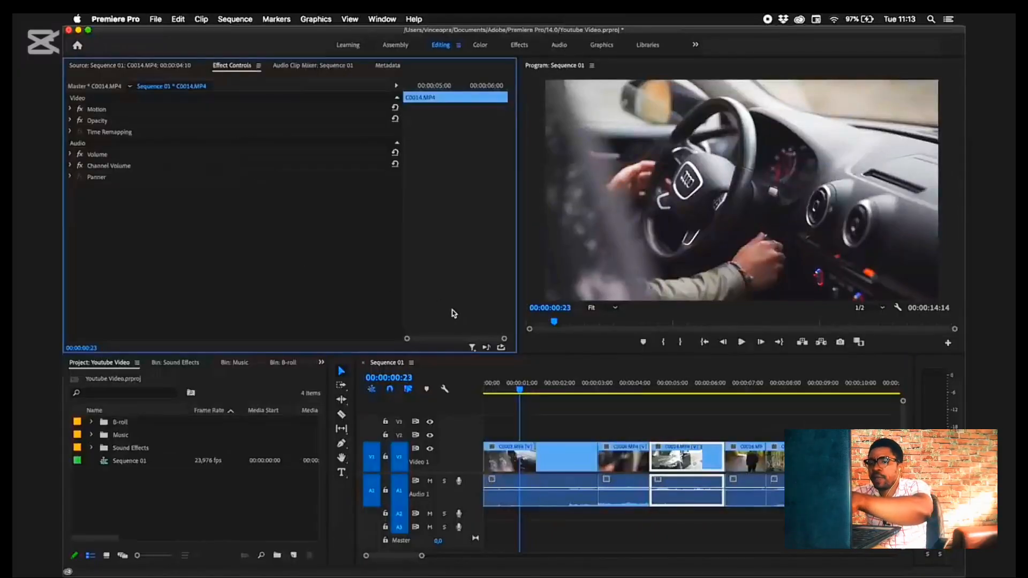
left_click(635, 462)
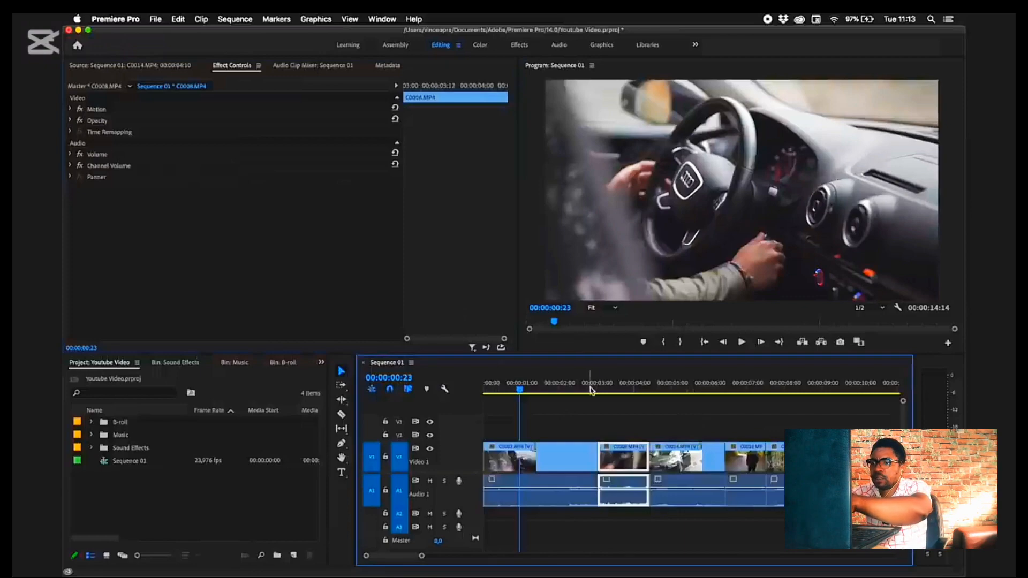
left_click(340, 373)
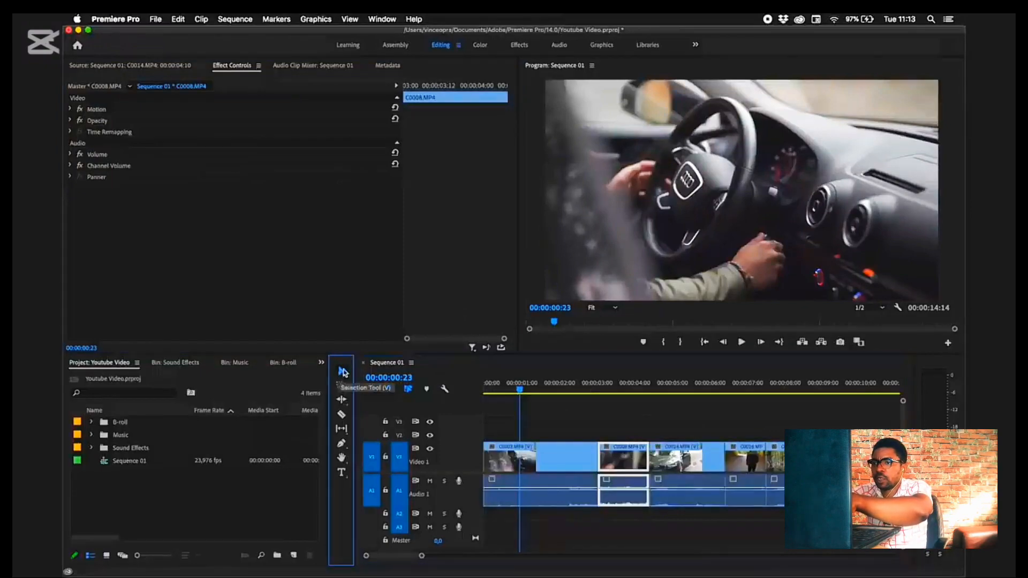
left_click(563, 435)
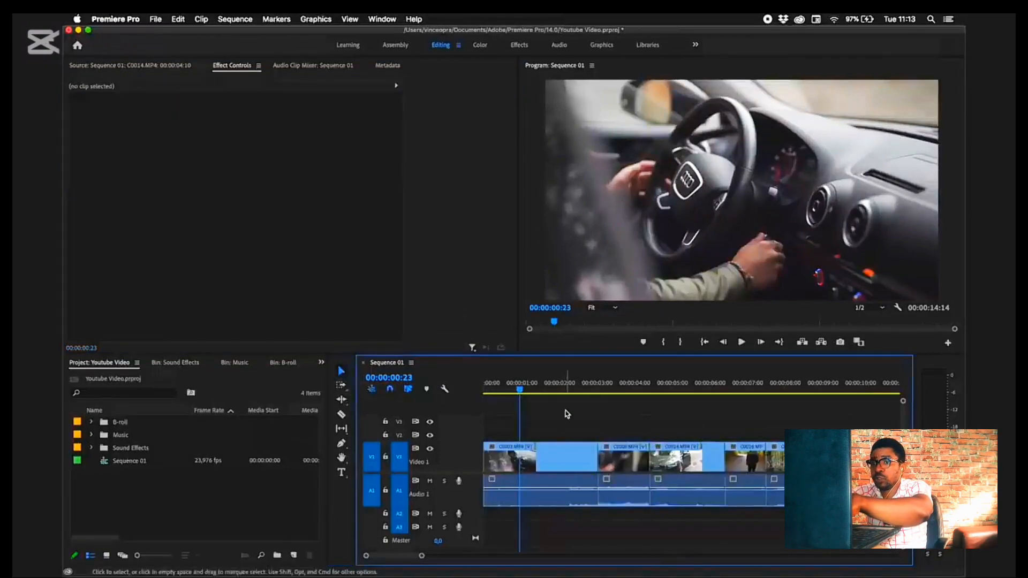
- Split the first C0003.MP4 clip with the Razor Tool shortly after the playhead
scroll(567, 414, "up", 10)
scroll(568, 414, "down", 8)
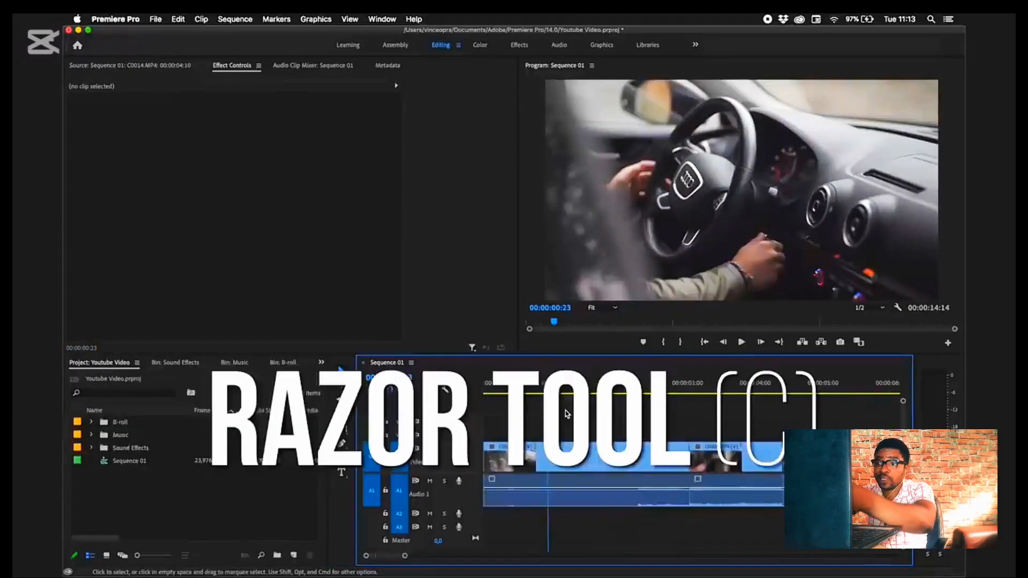
left_click(568, 448)
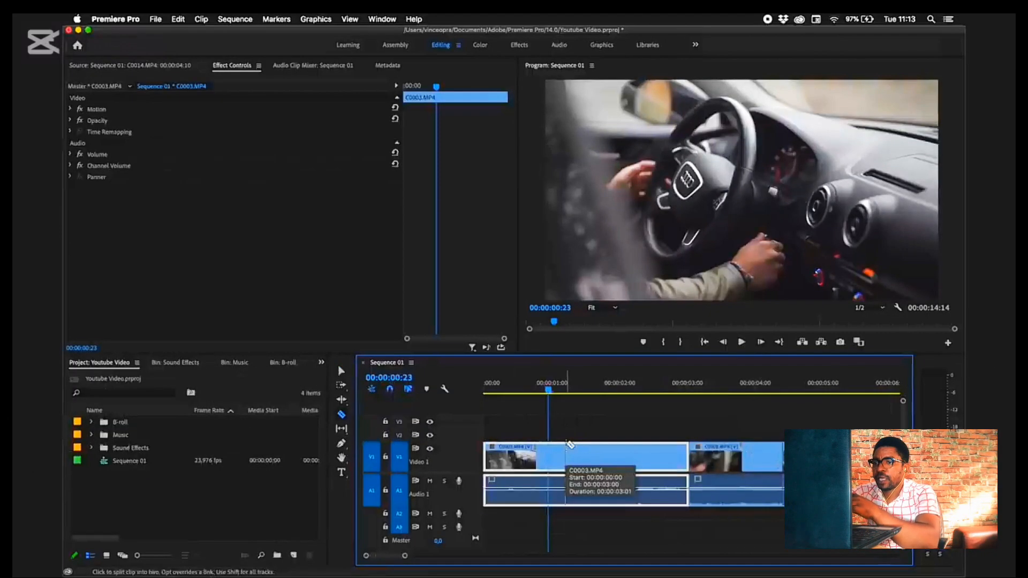
left_click(342, 416)
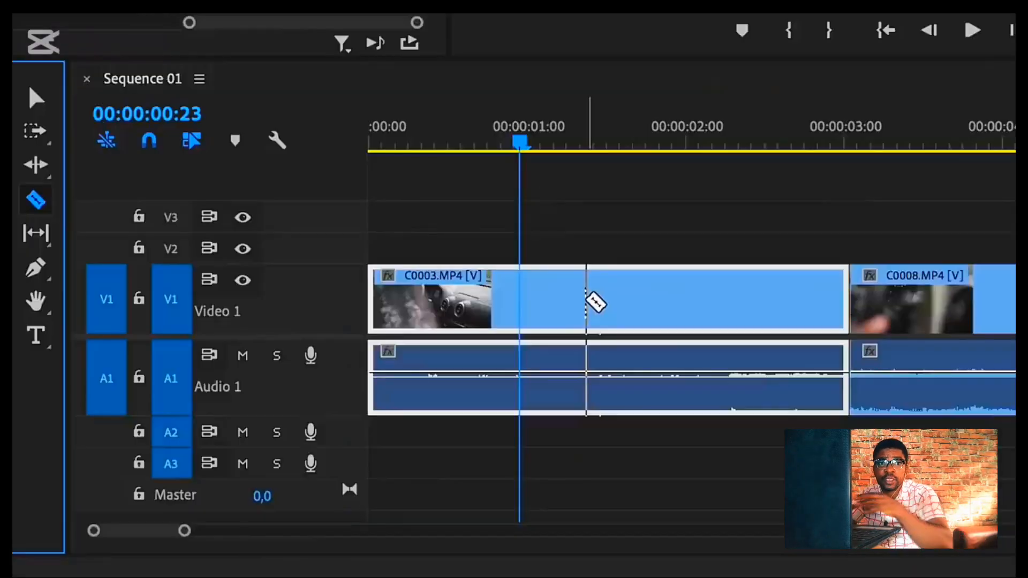
left_click(583, 458)
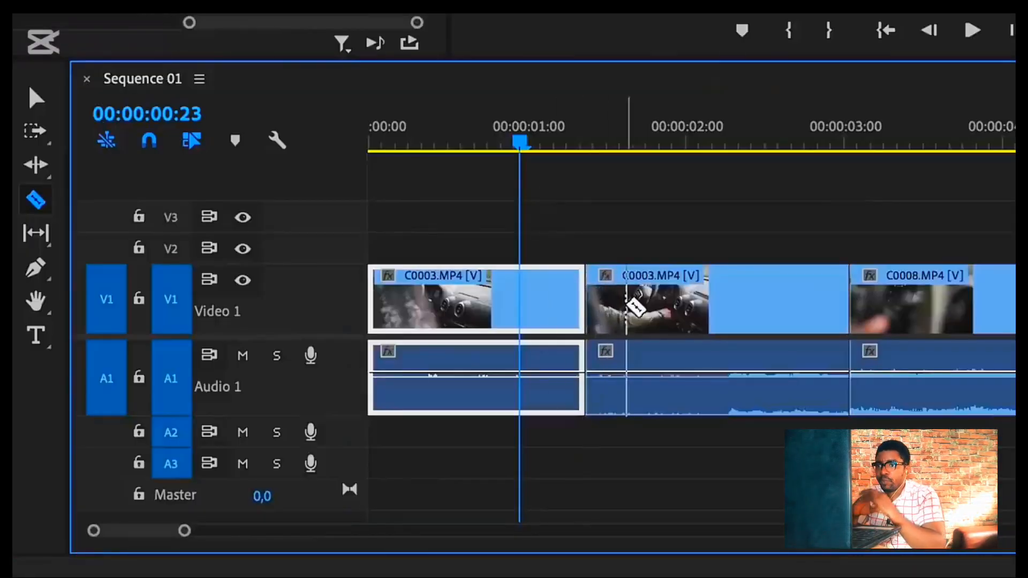
- Move the playhead to 00:00:01:05 and split the second C0003.MP4 clip at 00:00:02:00 with the Razor Tool
key("a")
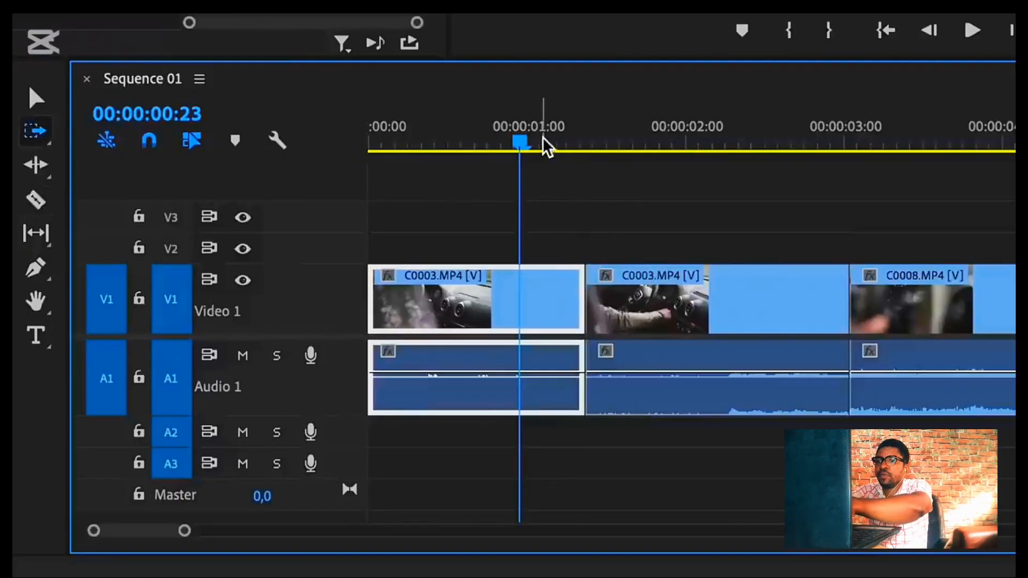
mouse_move(544, 148)
left_mouse_down()
mouse_move(593, 142)
mouse_move(559, 142)
left_mouse_up()
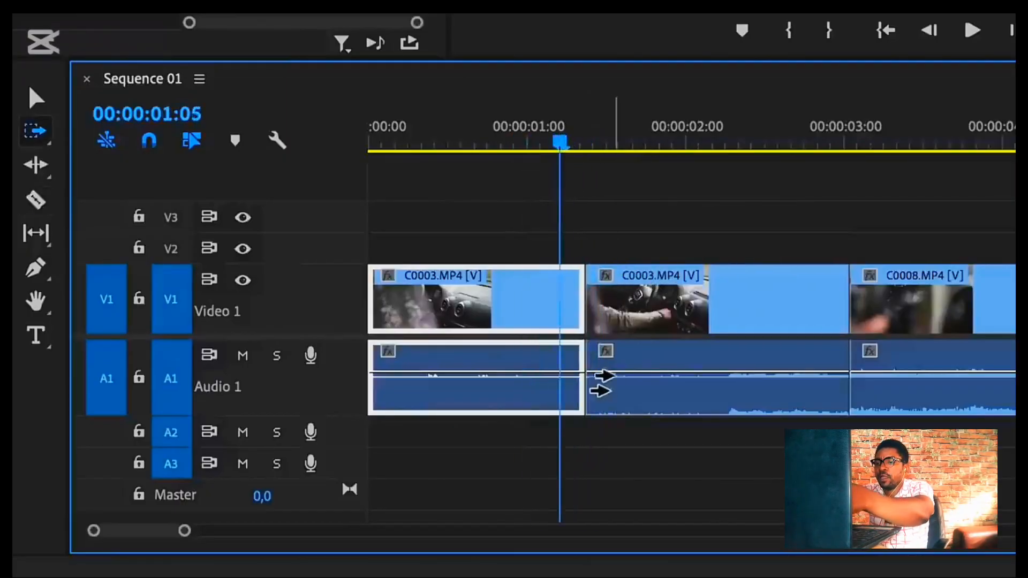
key("c")
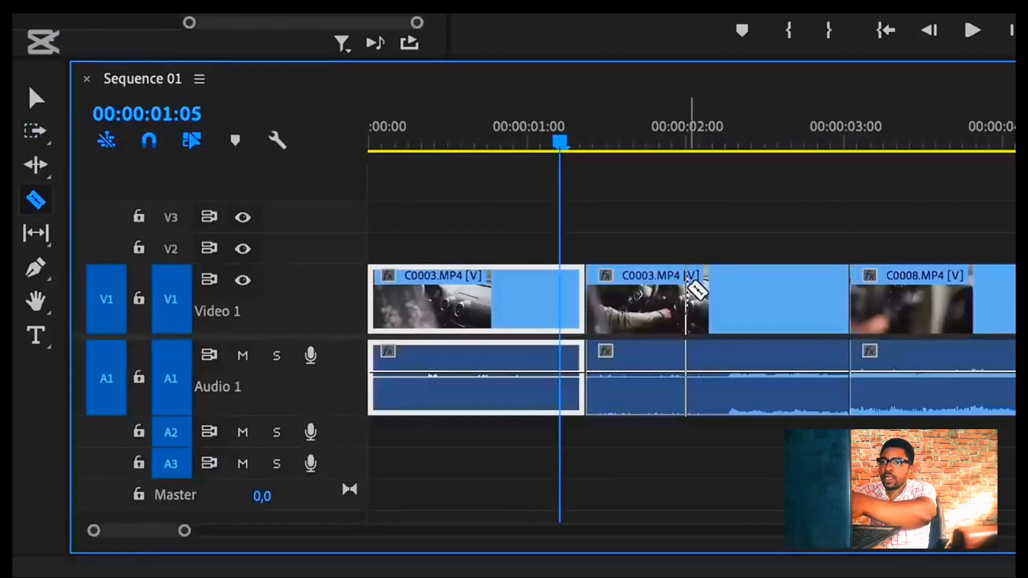
left_click(688, 292)
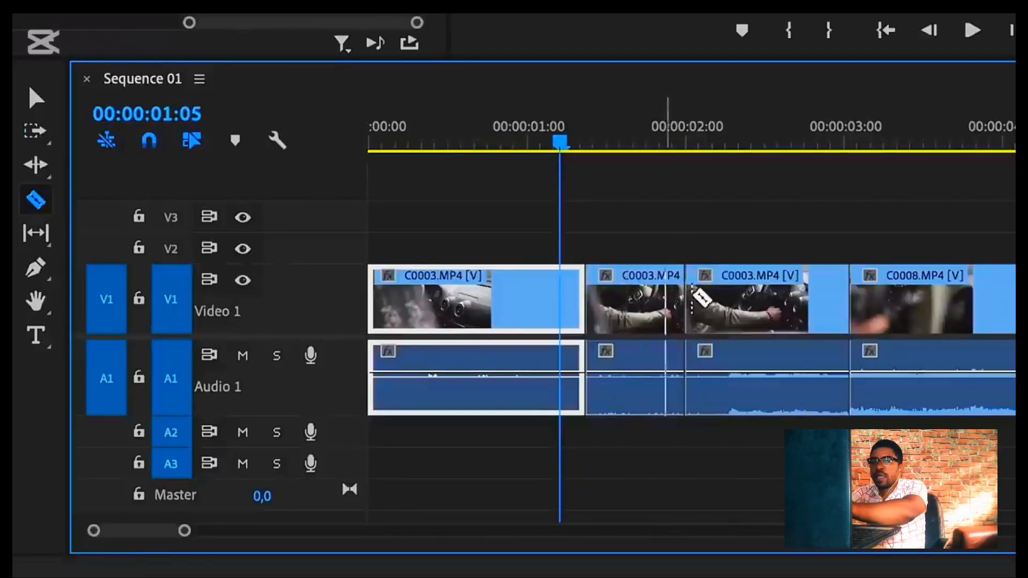
- Delete the short middle section of C0003.MP4 with the Selection Tool, leaving its space empty on V1 and A1
key("a")
key("v")
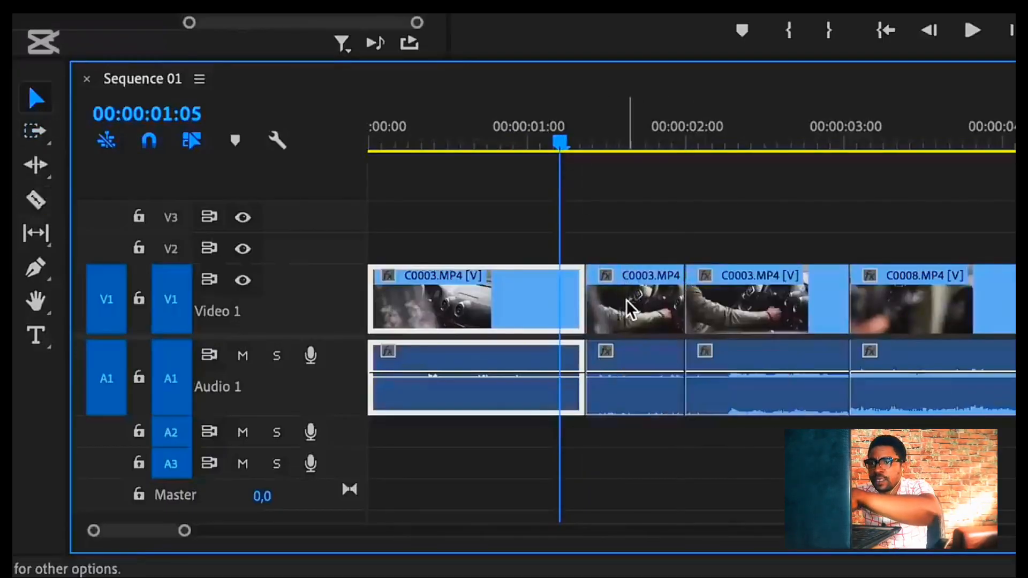
left_click(629, 300)
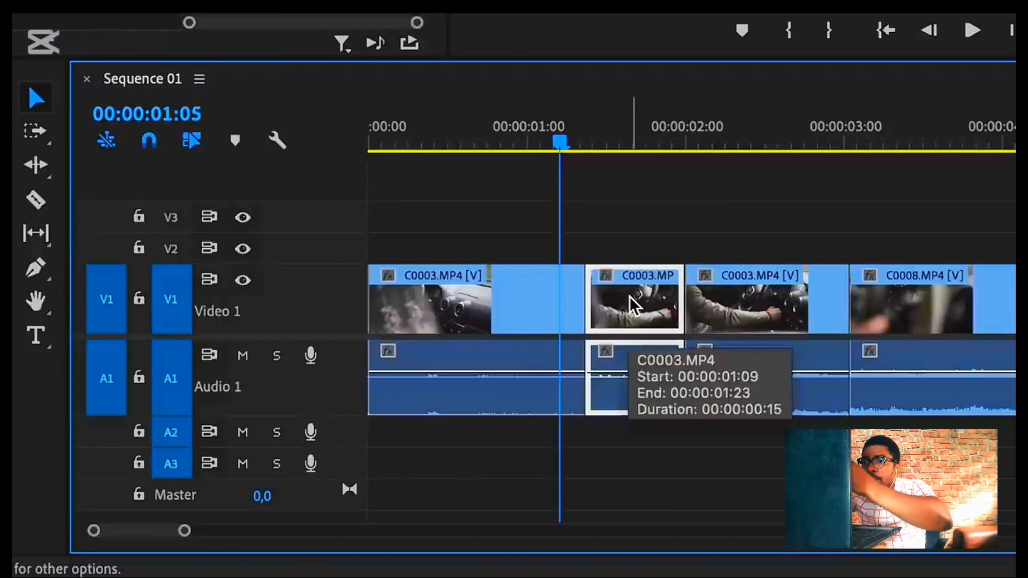
key("Delete")
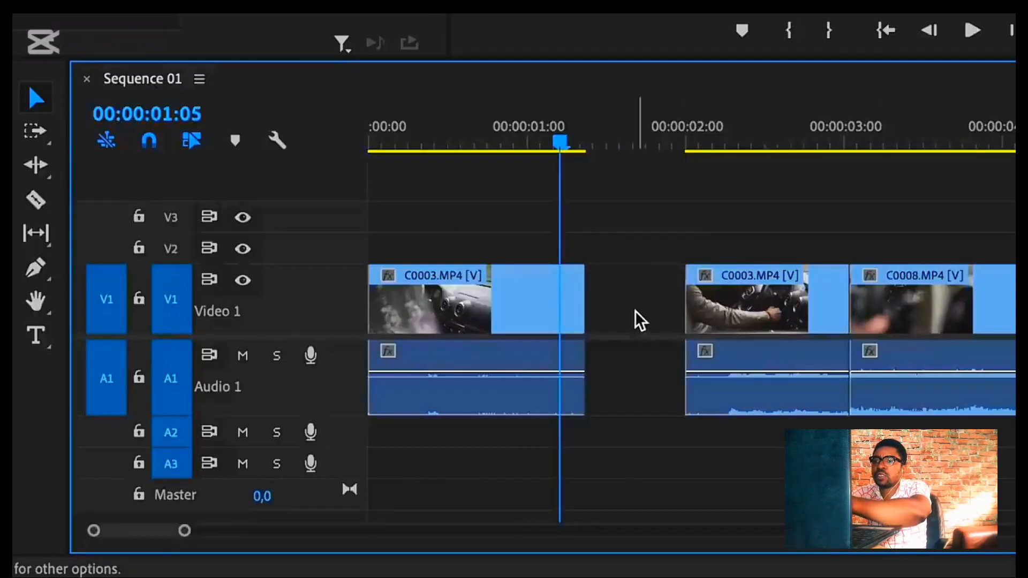
left_click(636, 319)
left_click(576, 202)
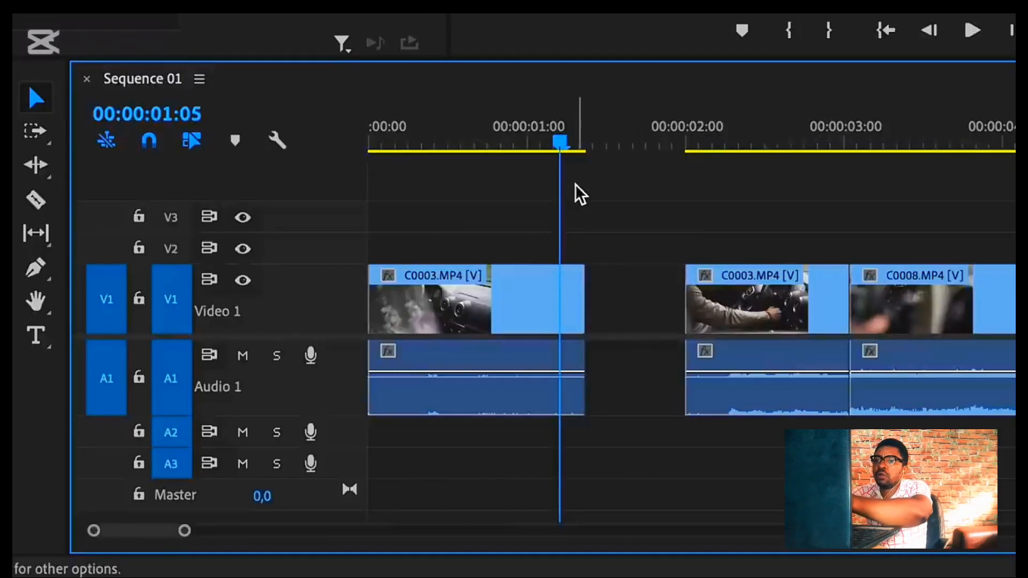
- Play the sequence from about 00:00:01:02 across the empty gap and stop at 00:00:02:03
left_click_drag(559, 140, 533, 138)
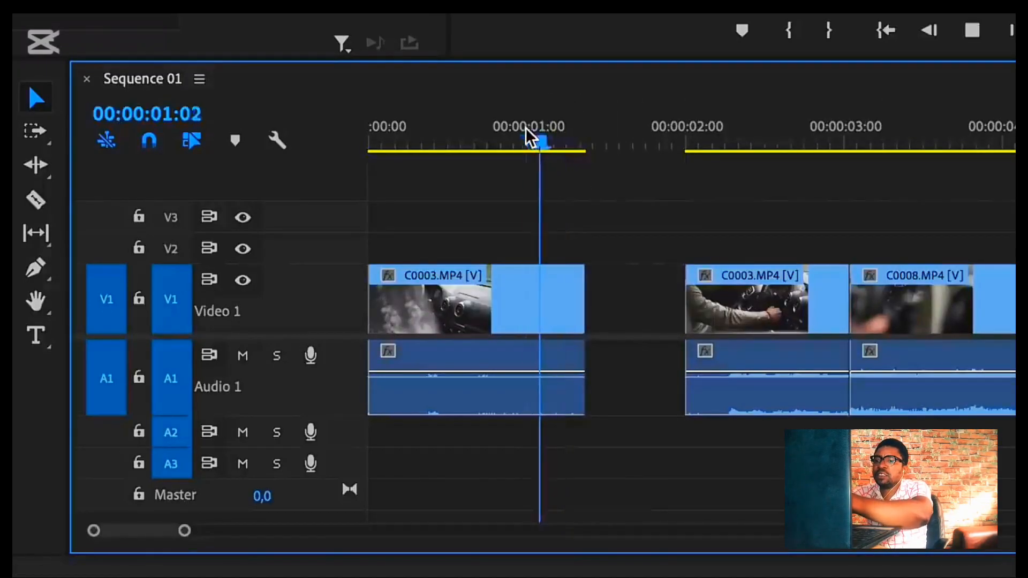
key("space")
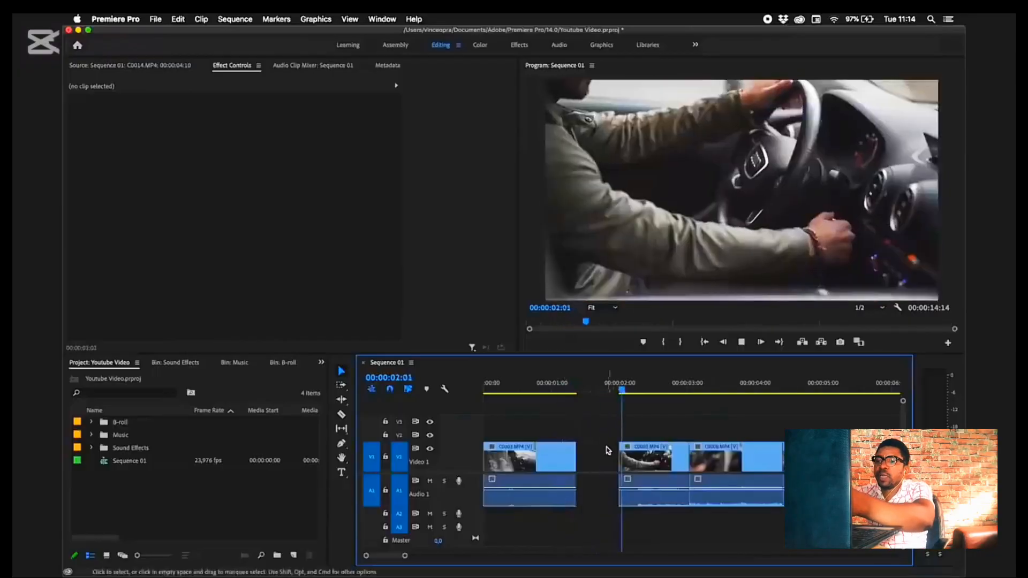
key("space")
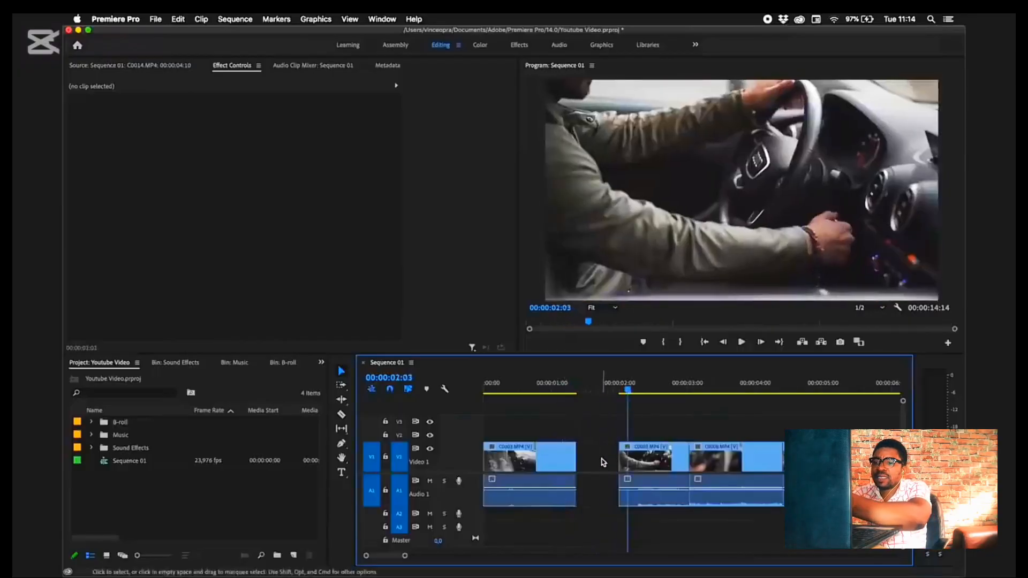
- Close the gap between the two C0003.MP4 clips so that the following clips move up
left_click(603, 463)
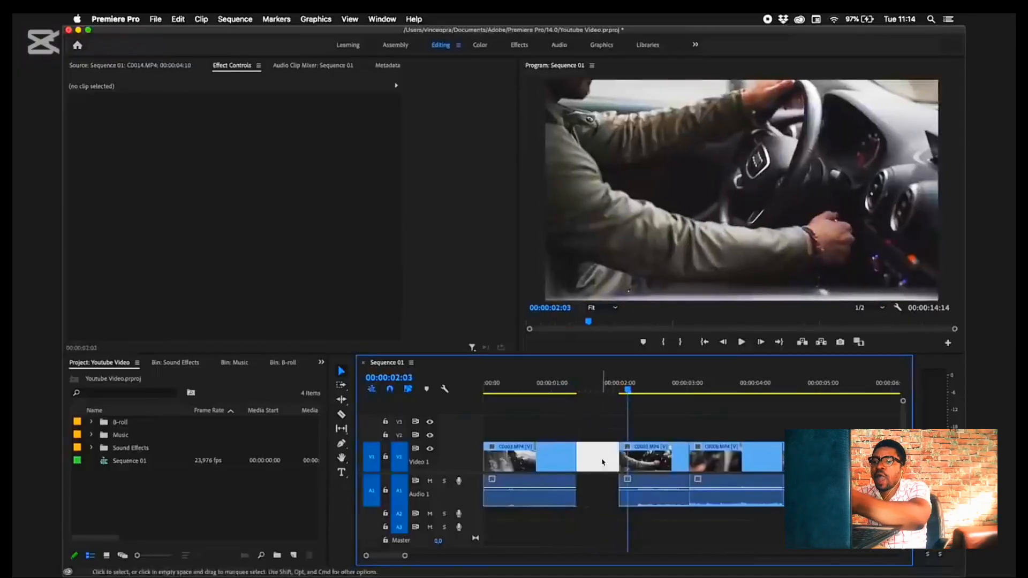
key("BackSpace")
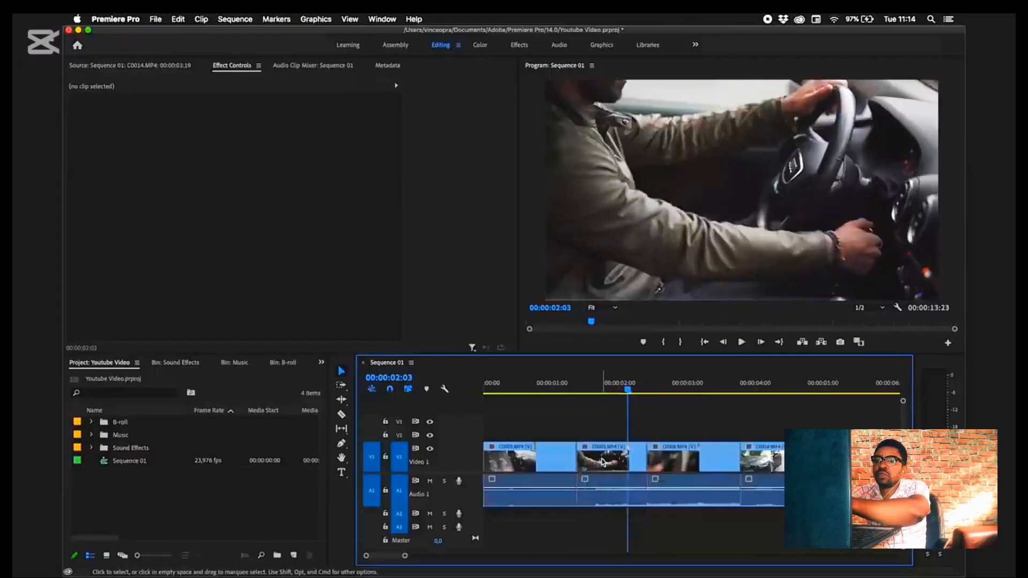
key("minus")
key("minus")
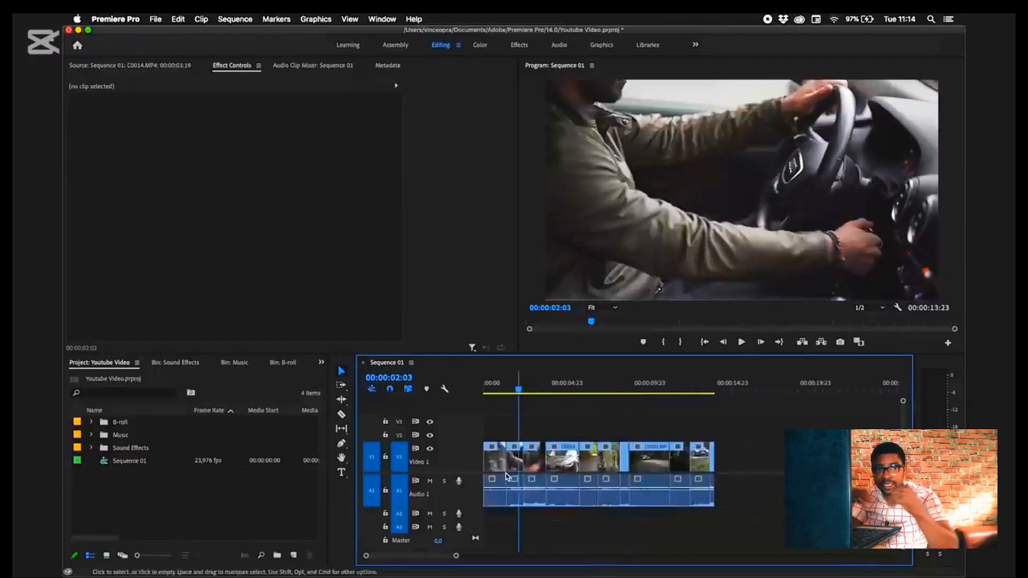
key("equal")
key("equal")
- Move the playhead to 00:00:14:17 and set the speed of the last clip, C0016.MP4, to 20%
mouse_move(556, 390)
left_mouse_down()
mouse_move(575, 400)
mouse_move(554, 400)
left_mouse_up()
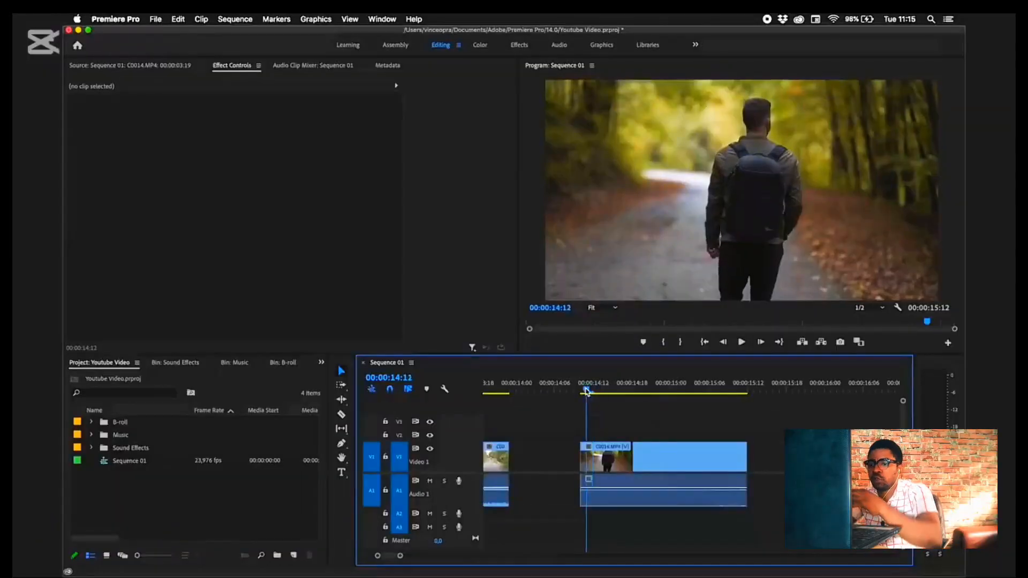
left_click(664, 391)
mouse_move(667, 392)
left_mouse_down()
mouse_move(734, 393)
mouse_move(677, 396)
left_mouse_up()
left_click(625, 393)
left_click(640, 456)
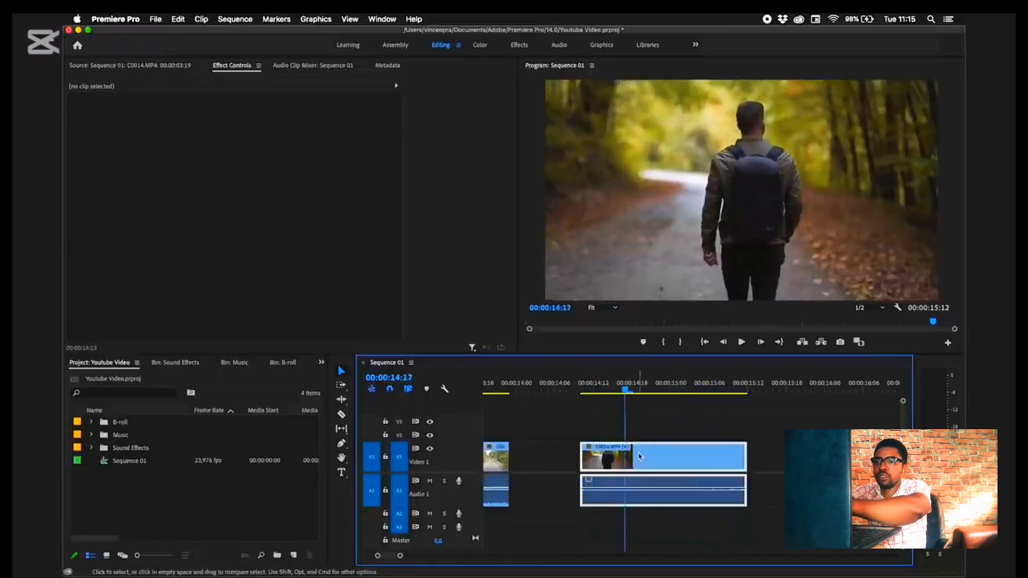
right_click(641, 457)
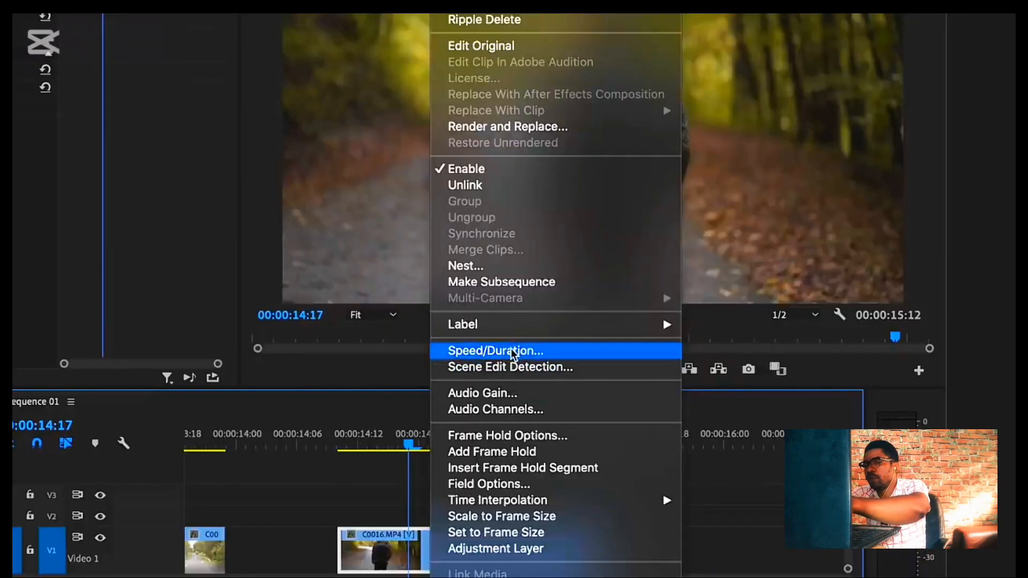
left_click(511, 351)
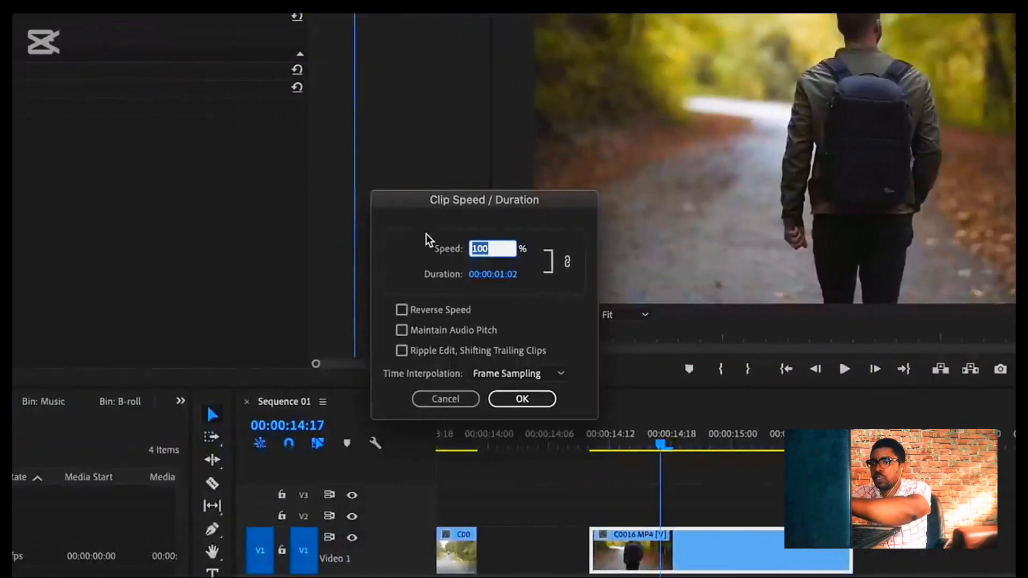
type("20")
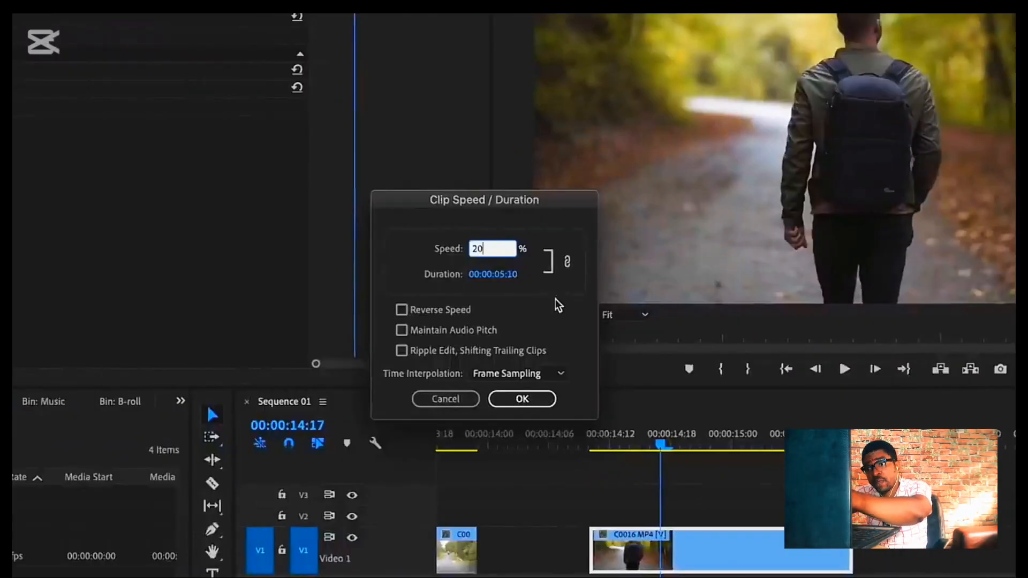
left_click(524, 400)
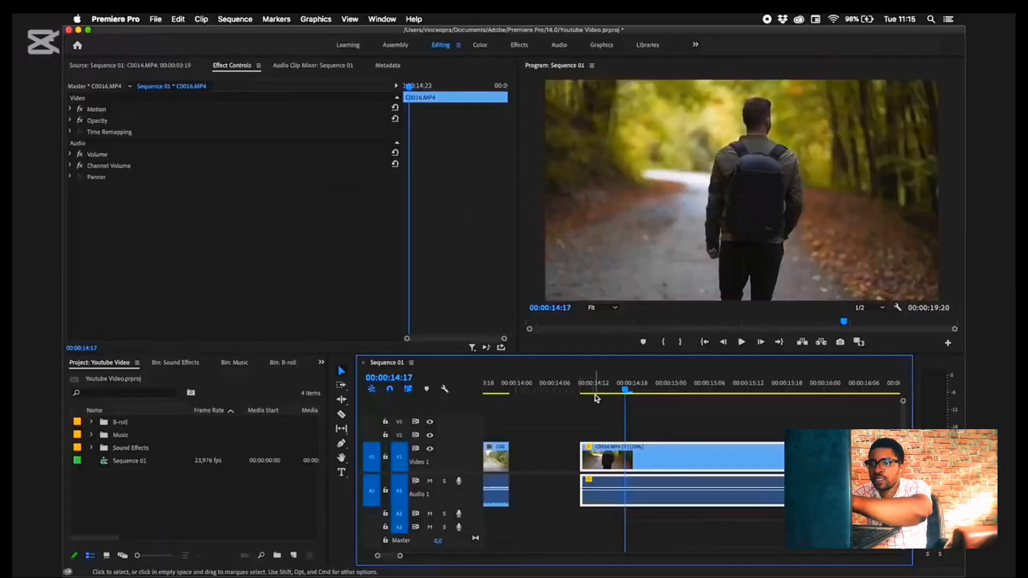
- Play back the slowed C0016.MP4 clip to review its motion
scroll(611, 456, "down", 3)
scroll(640, 453, "right", 3)
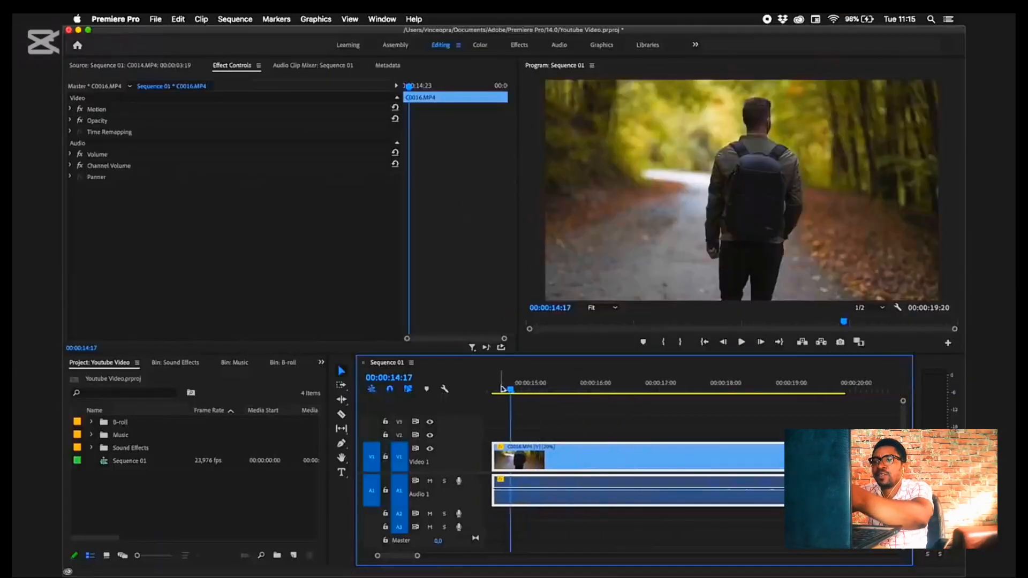
key("space")
scroll(501, 389, "right", 1)
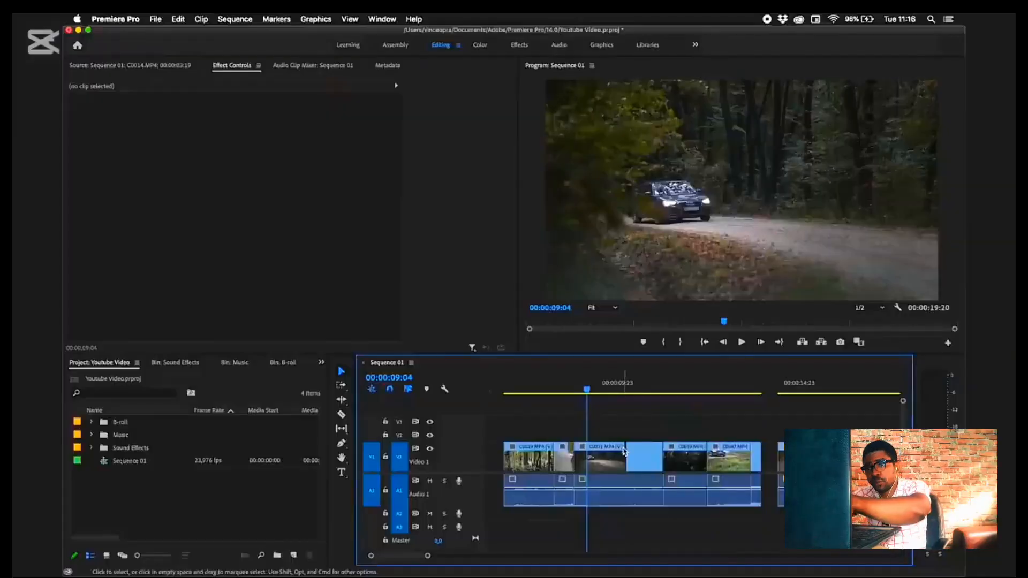
- Set the speed of the C0031.MP4 clip to 200%
left_click(623, 452)
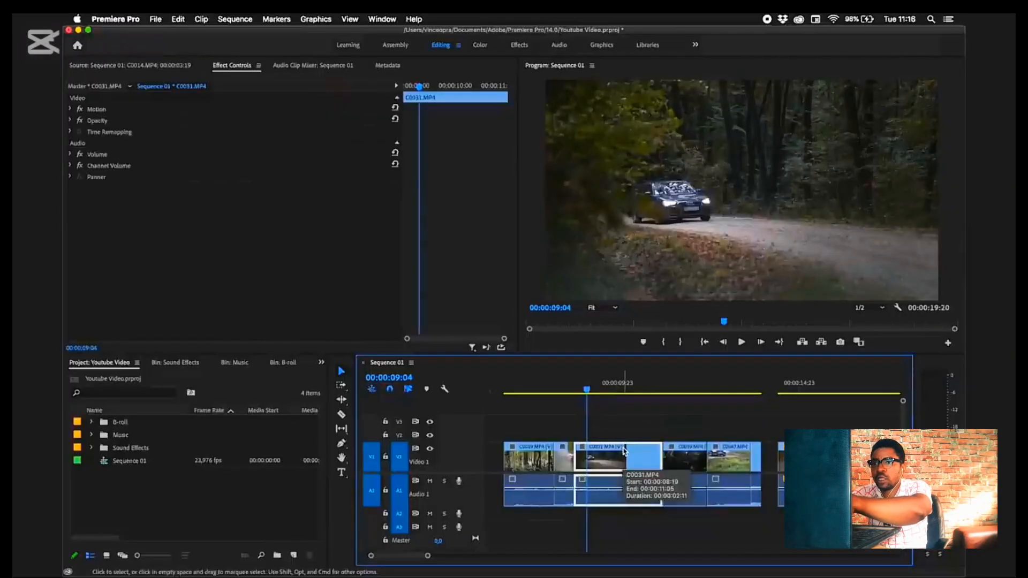
right_click(624, 452)
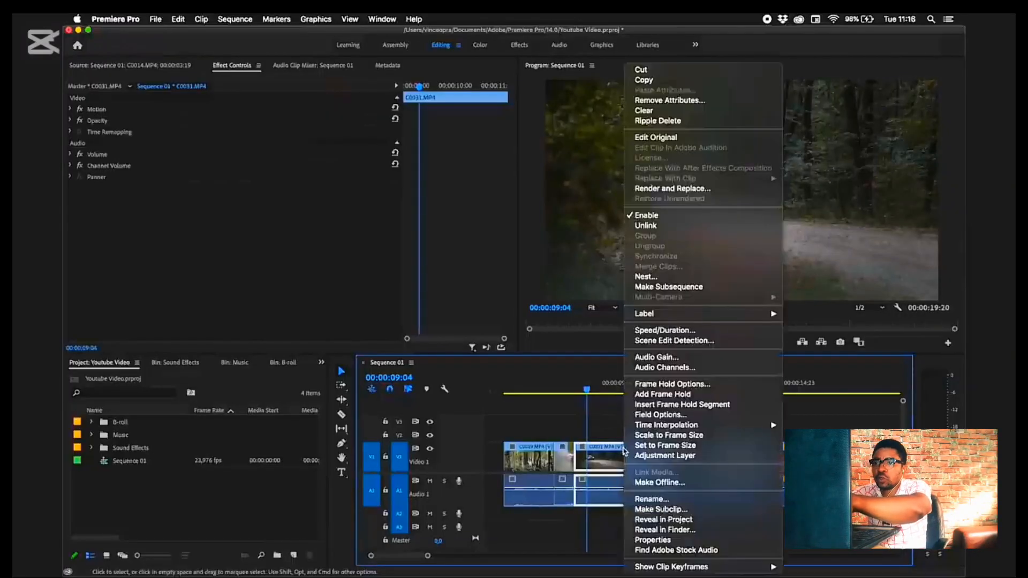
left_click(691, 332)
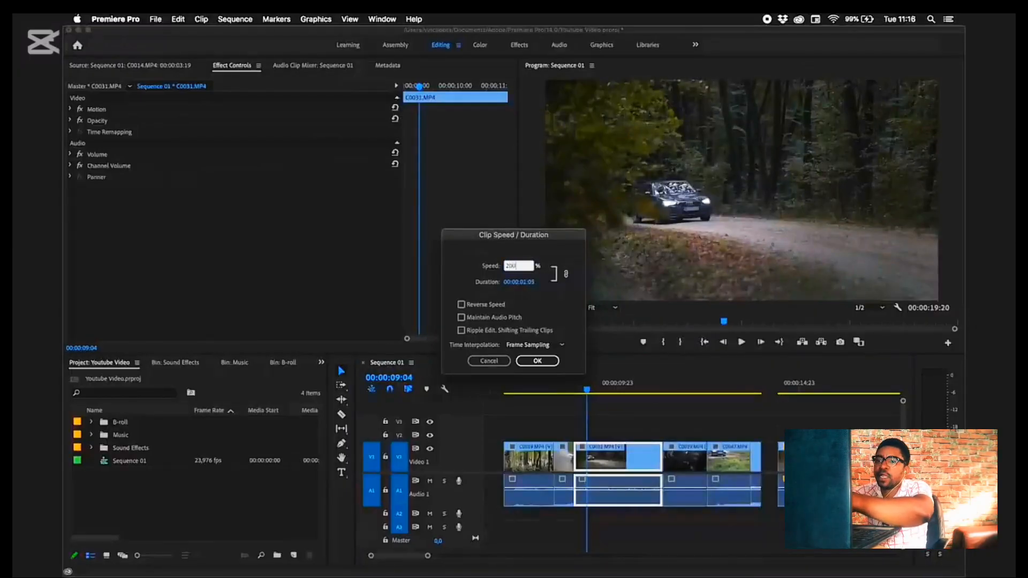
left_click(537, 361)
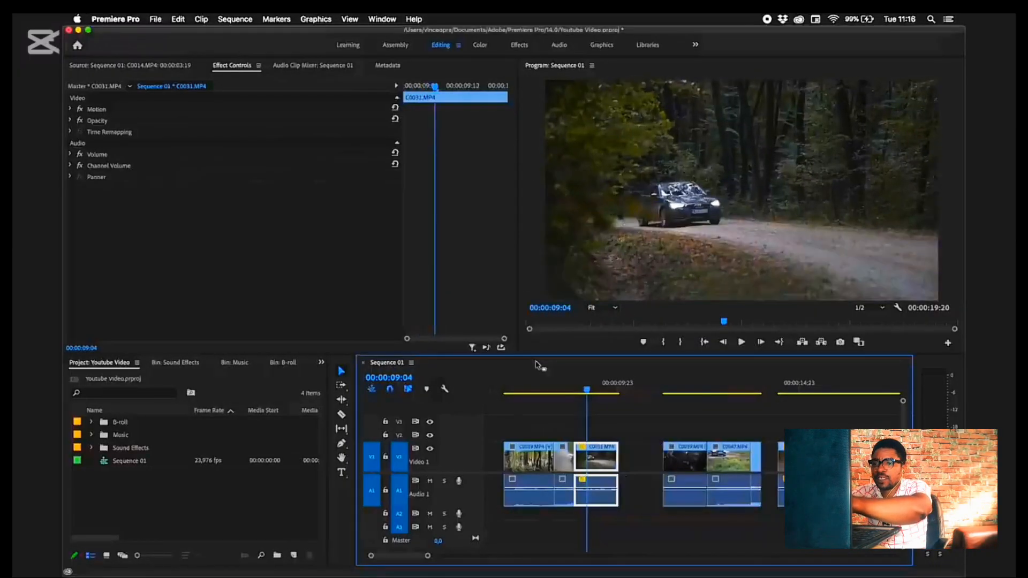
- Play the sped-up C0031.MP4 clip from its start at 00:00:08:19
scroll(646, 464, "up", 4)
scroll(646, 464, "left", 3)
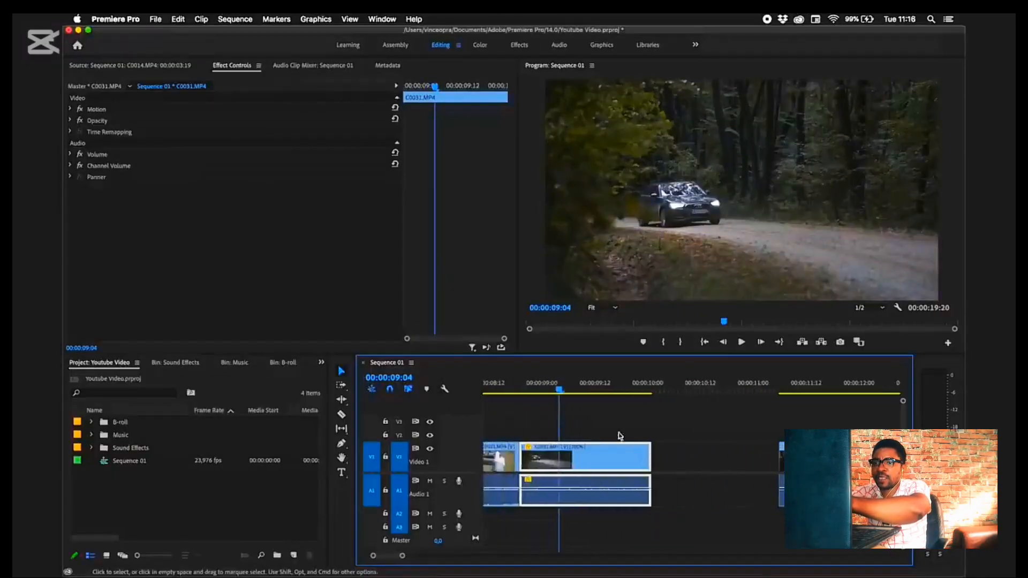
left_click(544, 398)
left_click_drag(528, 392, 521, 392)
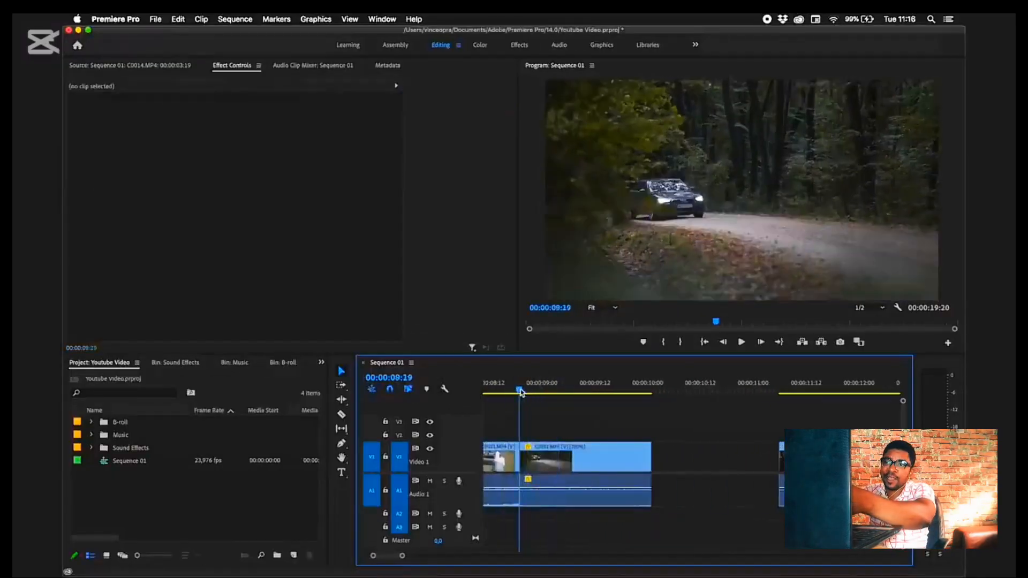
key("space")
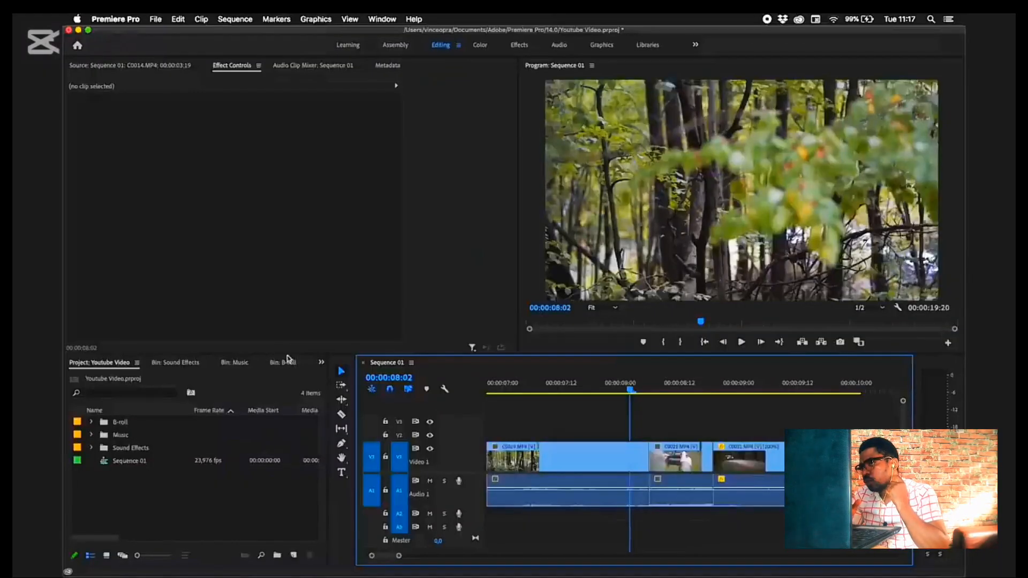
- Close the separate panels of the Sound Effects, Music and B-roll bins
left_click(161, 363)
left_click(207, 363)
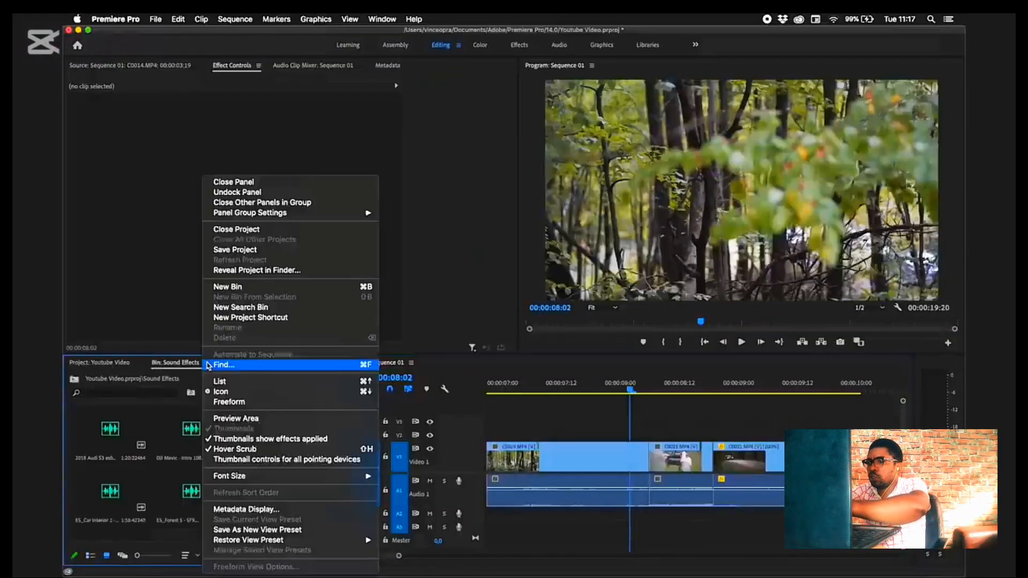
key("Escape")
left_click(227, 304)
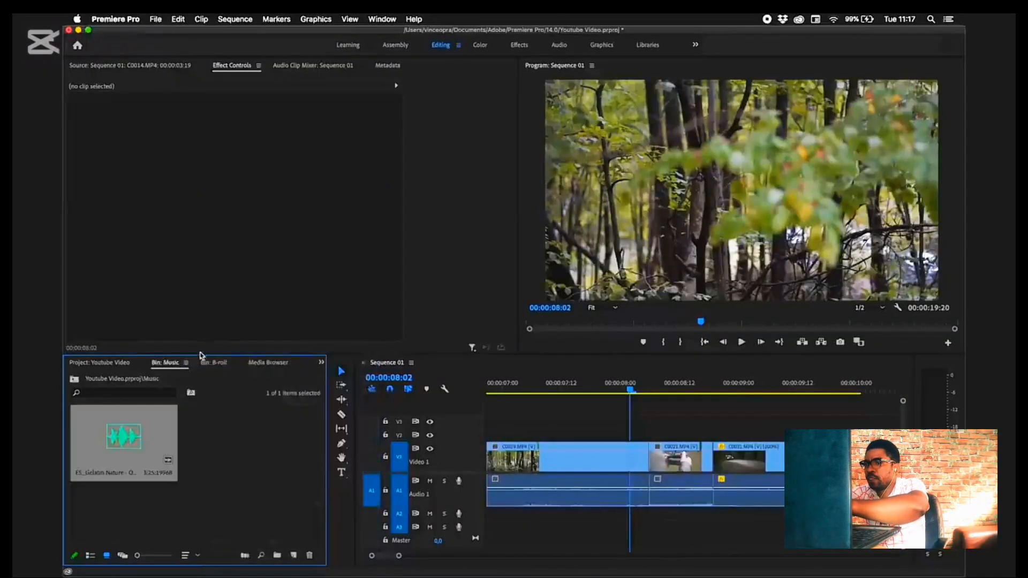
left_click(185, 365)
left_click(214, 182)
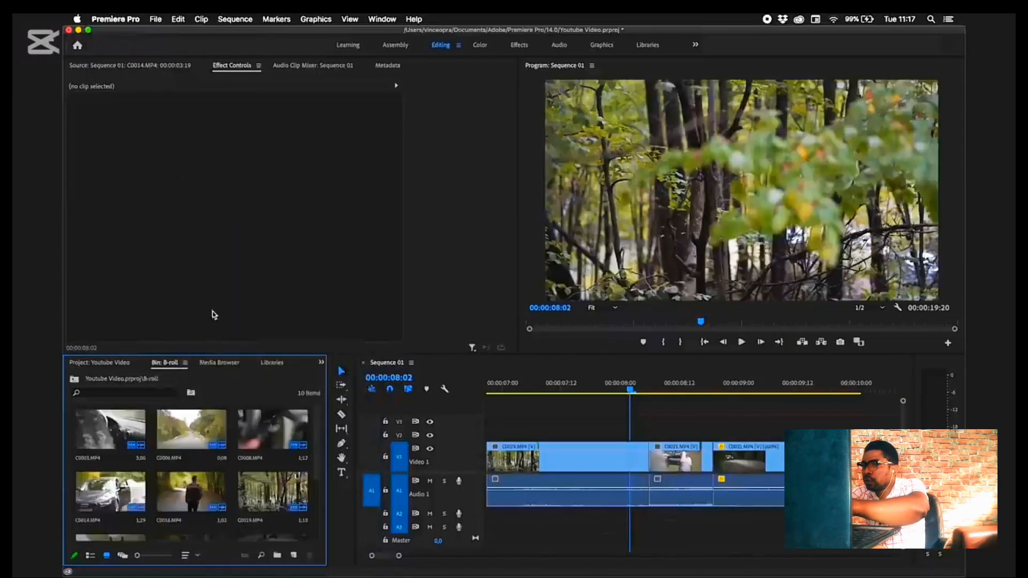
left_click(184, 367)
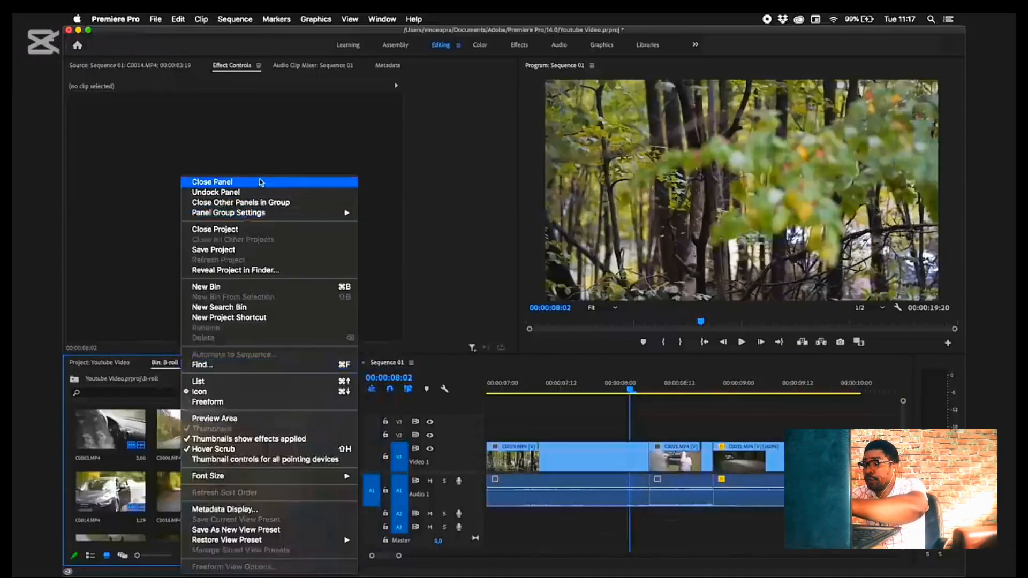
left_click(259, 180)
- Look over the B-roll, Music and Sound Effects bins in the Youtube Video project, selecting each in turn
left_click(107, 364)
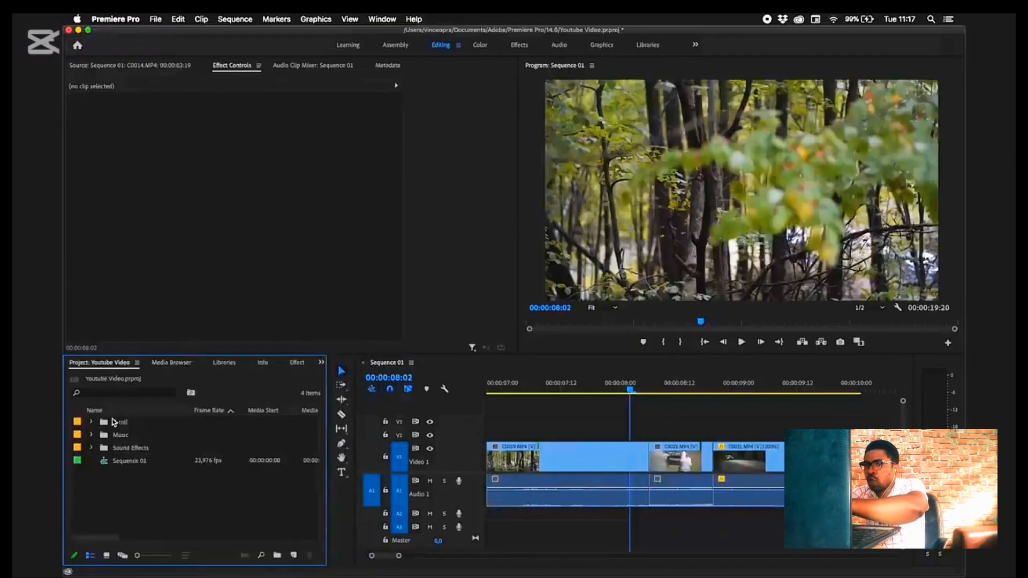
left_click(149, 424)
left_click(143, 436)
left_click(146, 450)
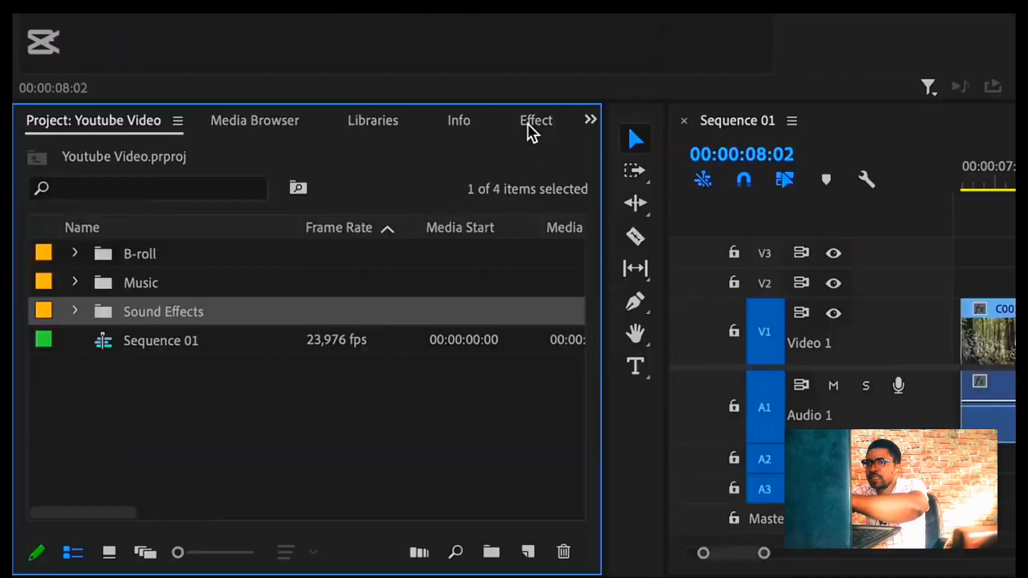
- Apply the Cross Dissolve video transition at the cut between the C0019.MP4 and C0021.MP4 clips
left_click(532, 131)
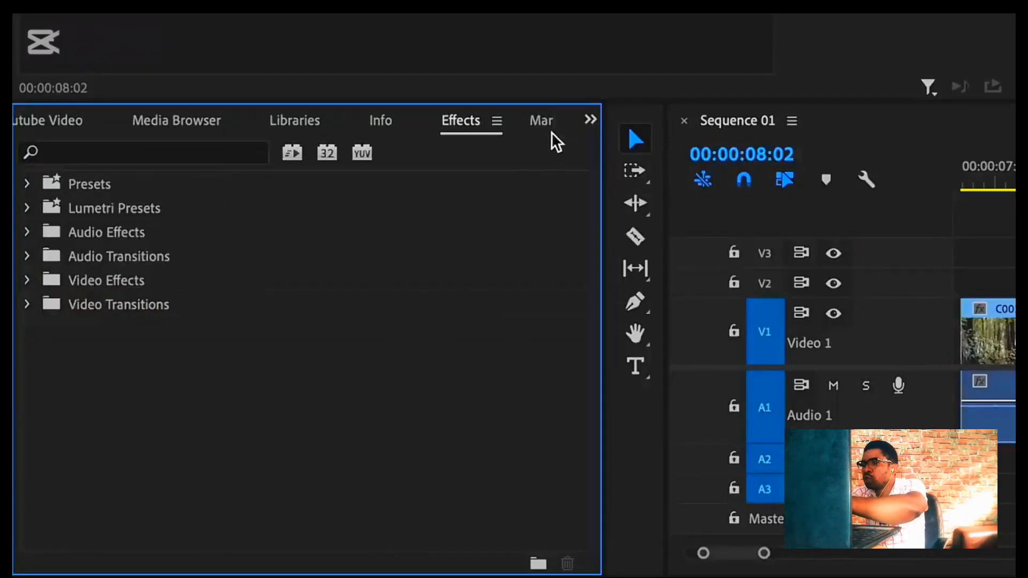
left_click(26, 305)
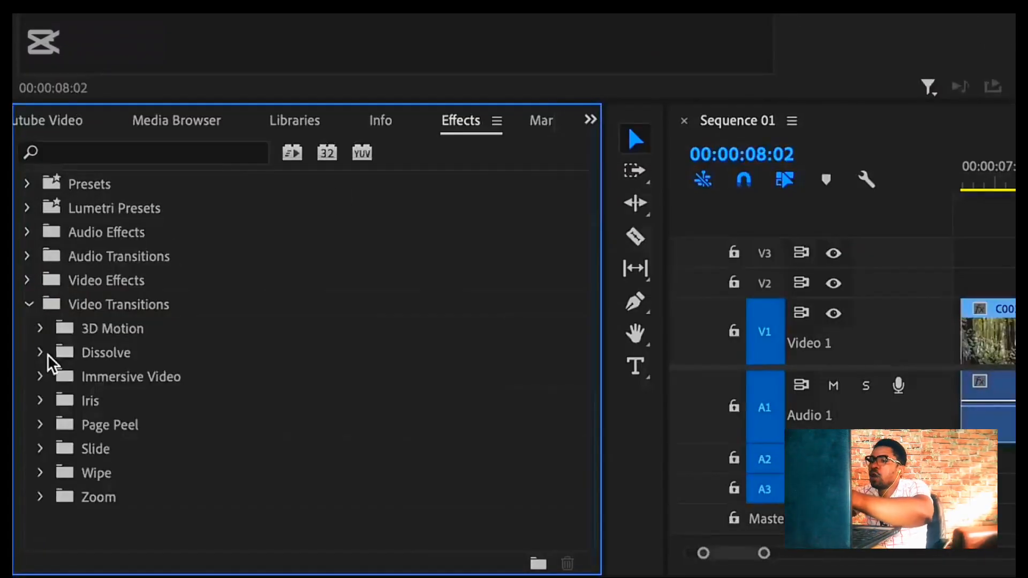
left_click(40, 331)
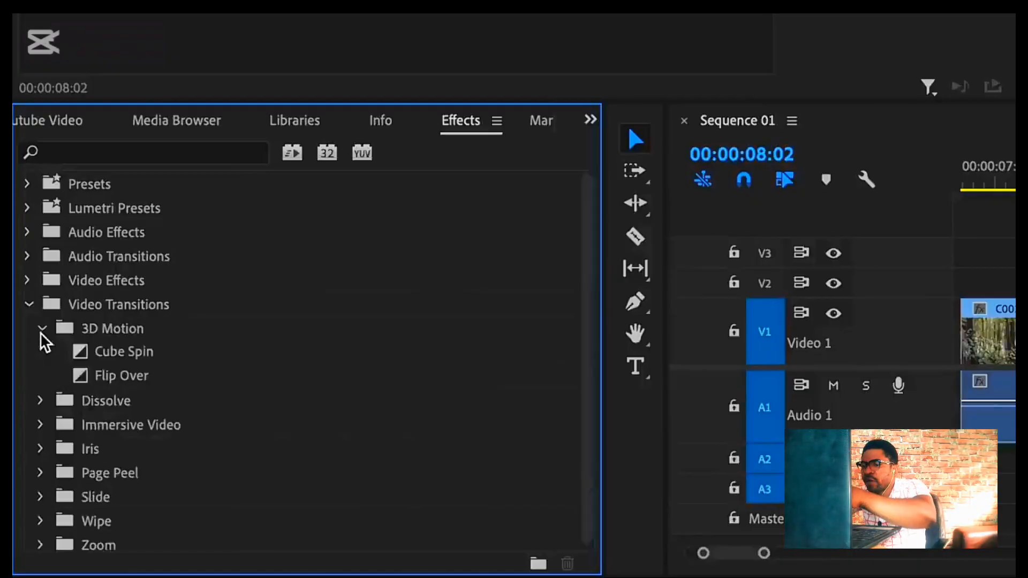
left_click(41, 330)
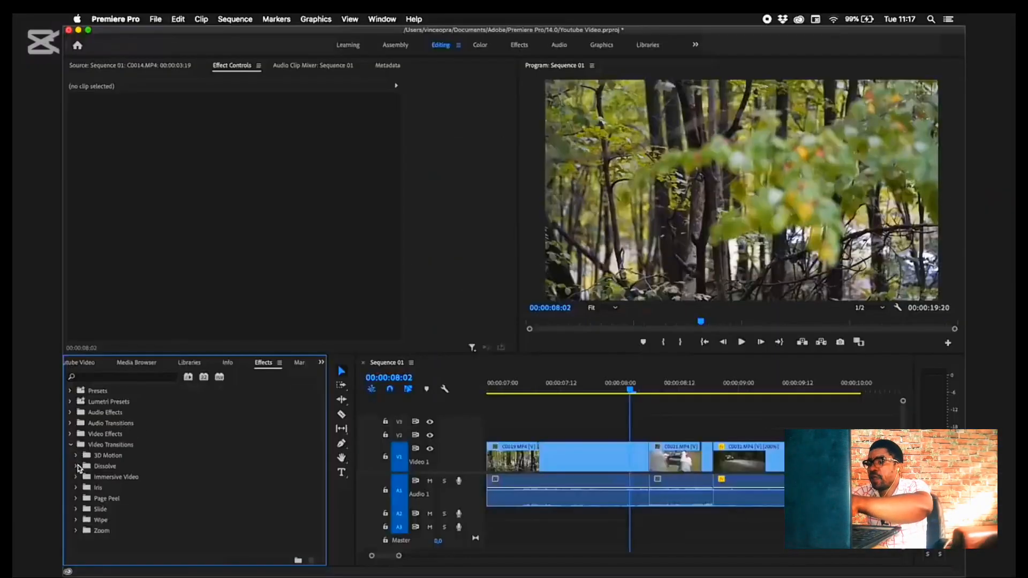
left_click(40, 352)
left_click(124, 488)
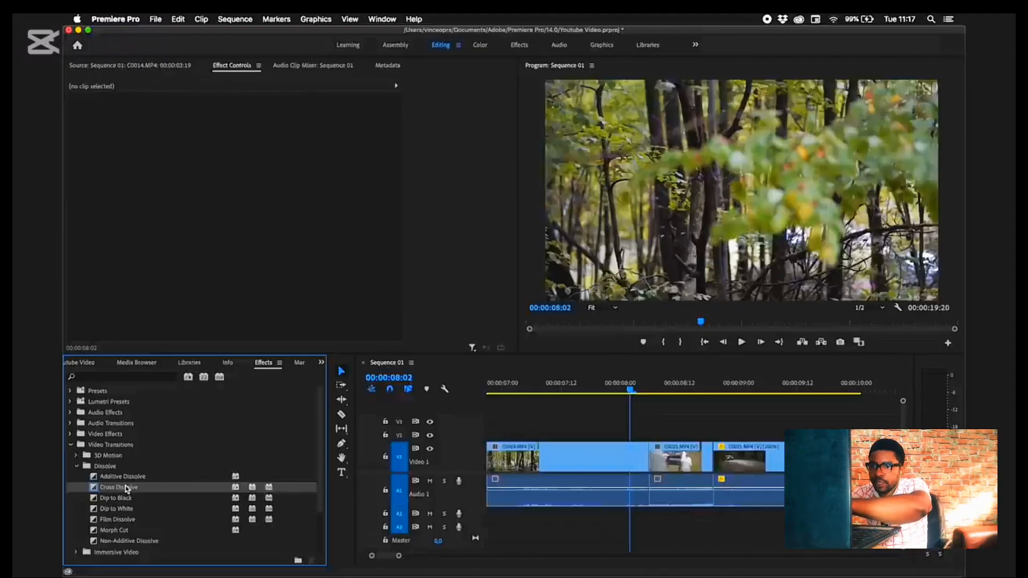
left_click_drag(361, 472, 649, 457)
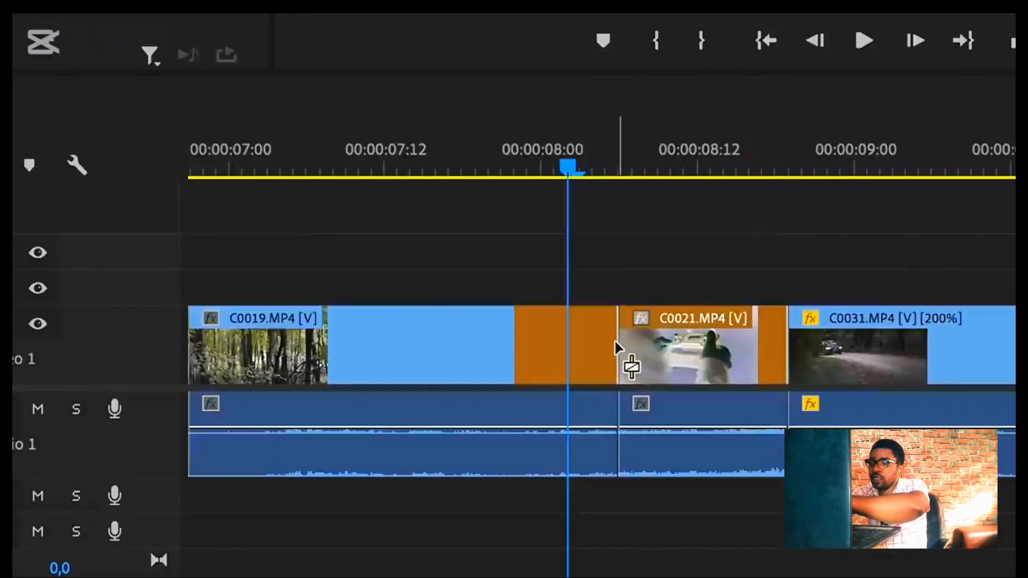
left_click_drag(619, 346, 619, 349)
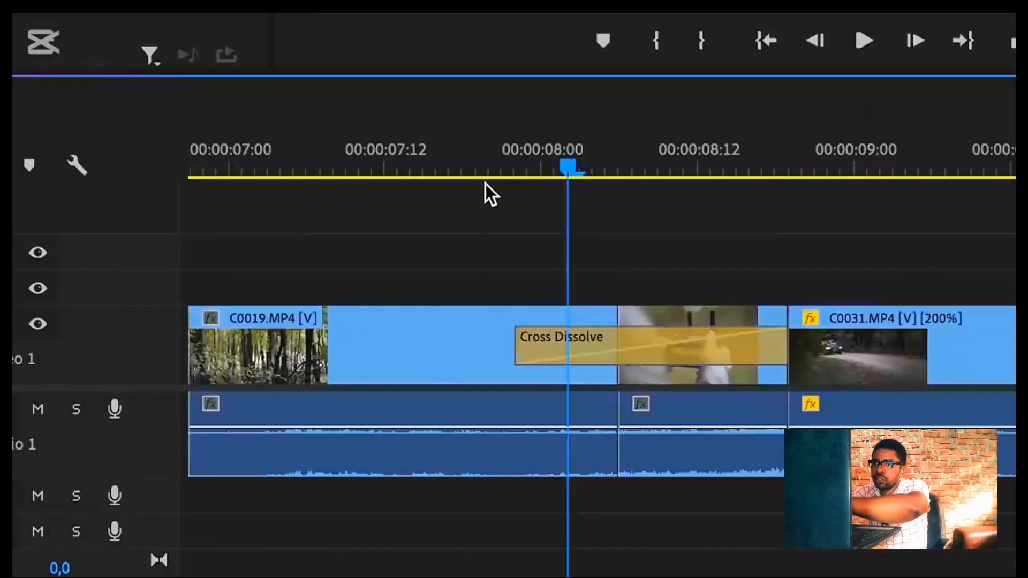
- Shift the C0031.MP4 clip later on Video 1 and extend the end of C0021.MP4 to fill the gap from 00:00:08:19
left_click_drag(518, 163, 788, 185)
left_click_drag(850, 356, 1025, 358)
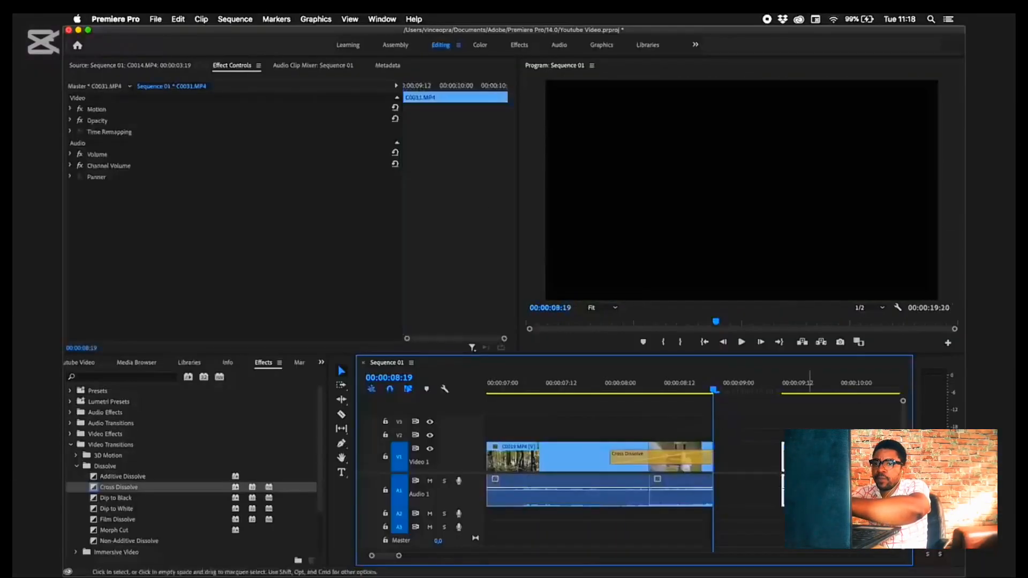
left_click_drag(713, 455, 799, 453)
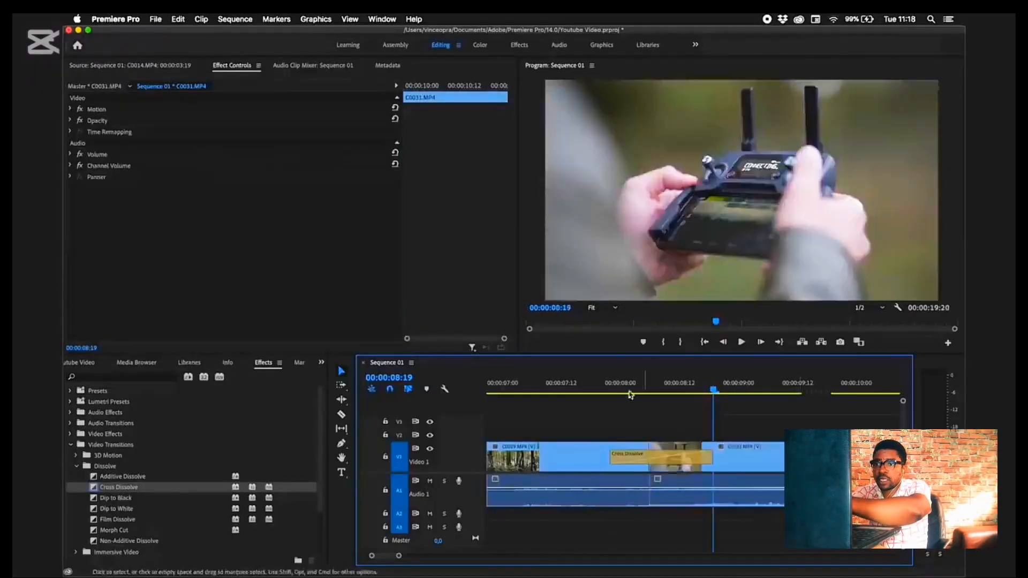
- Play the sequence across the Cross Dissolve between C0019.MP4 and C0021.MP4 to review the transition
left_click_drag(588, 381, 512, 399)
key("space")
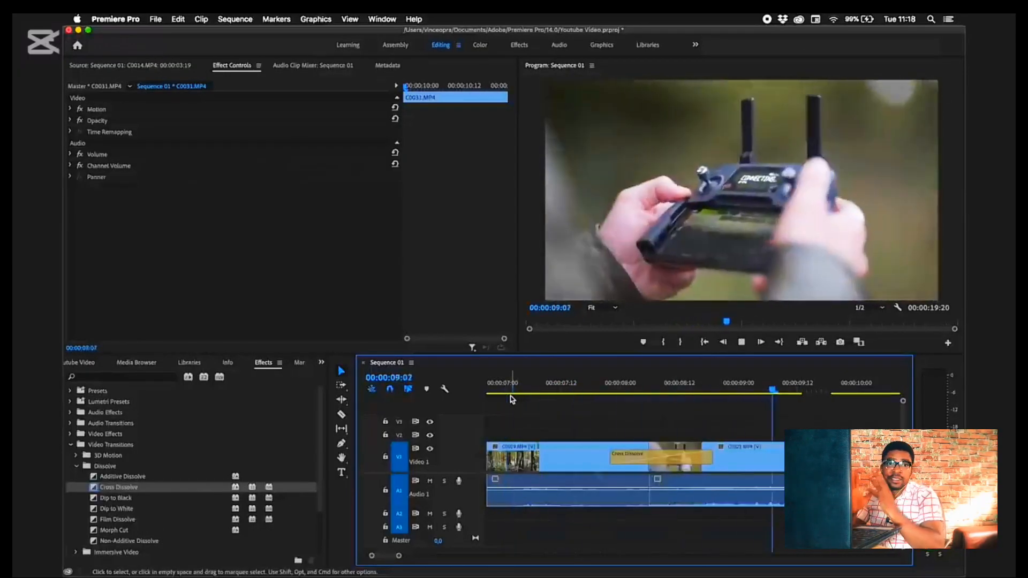
key("space")
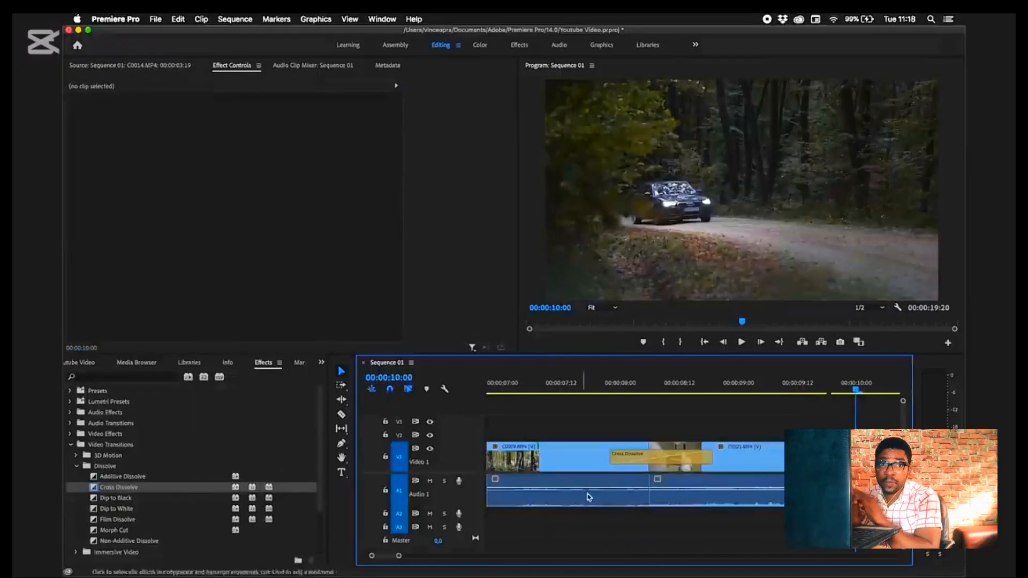
- Shorten the Cross Dissolve between C0019.MP4 and C0021.MP4 to a duration of 00:00:00:09
left_click(654, 388)
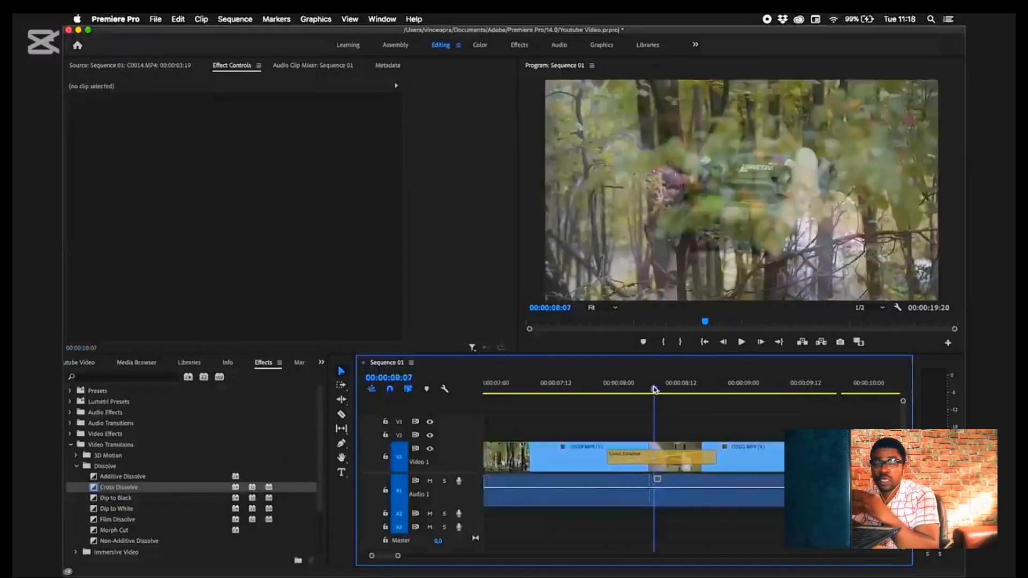
key("equal")
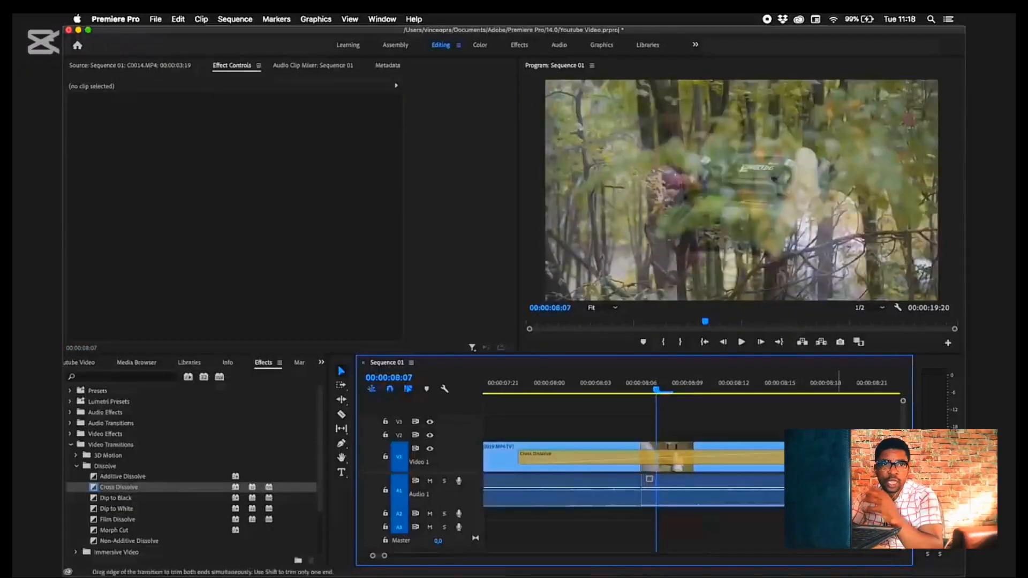
left_click(654, 461)
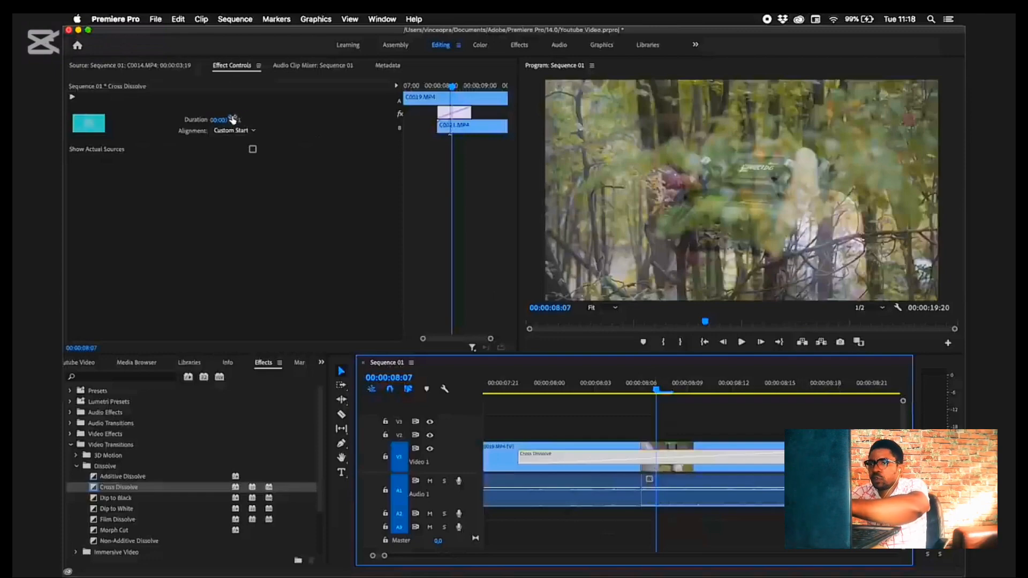
left_click_drag(693, 458, 750, 455)
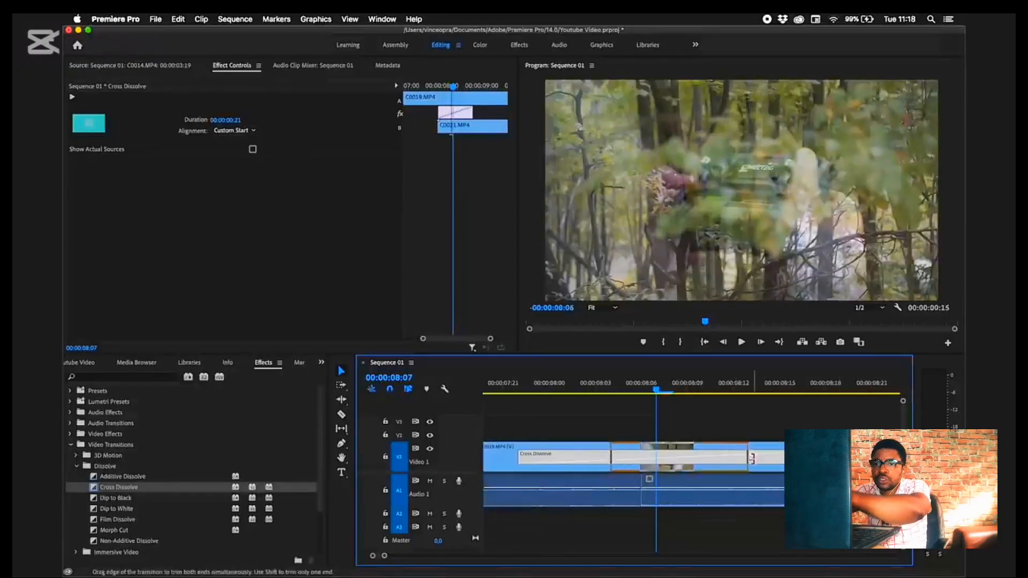
- Extend the end of the last clip, showing the man with the backpack, so the sequence lasts 00:00:20:02
key("minus")
key("minus")
key("minus")
scroll(750, 460, "right", 5)
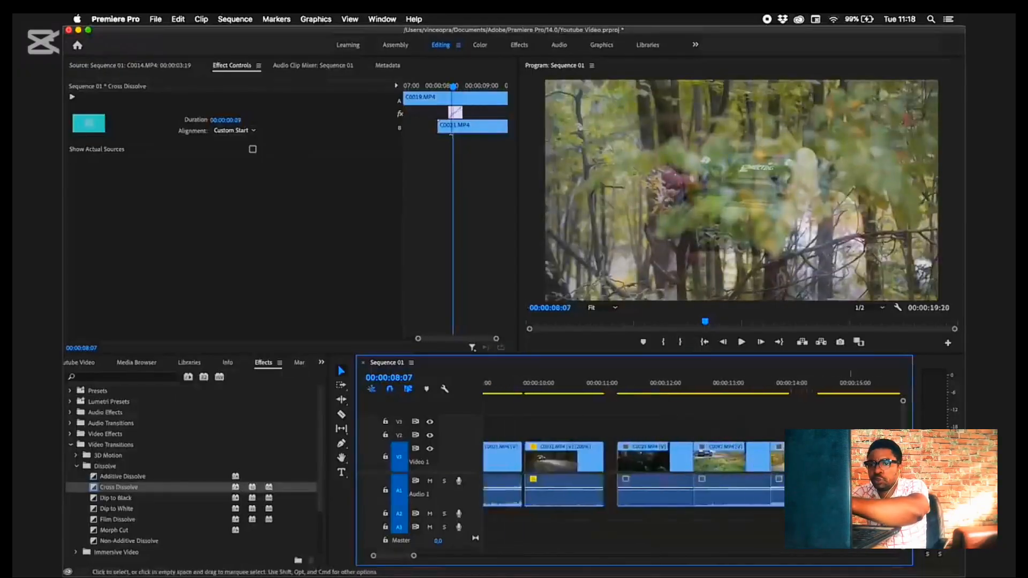
left_click(858, 522)
left_click(874, 388)
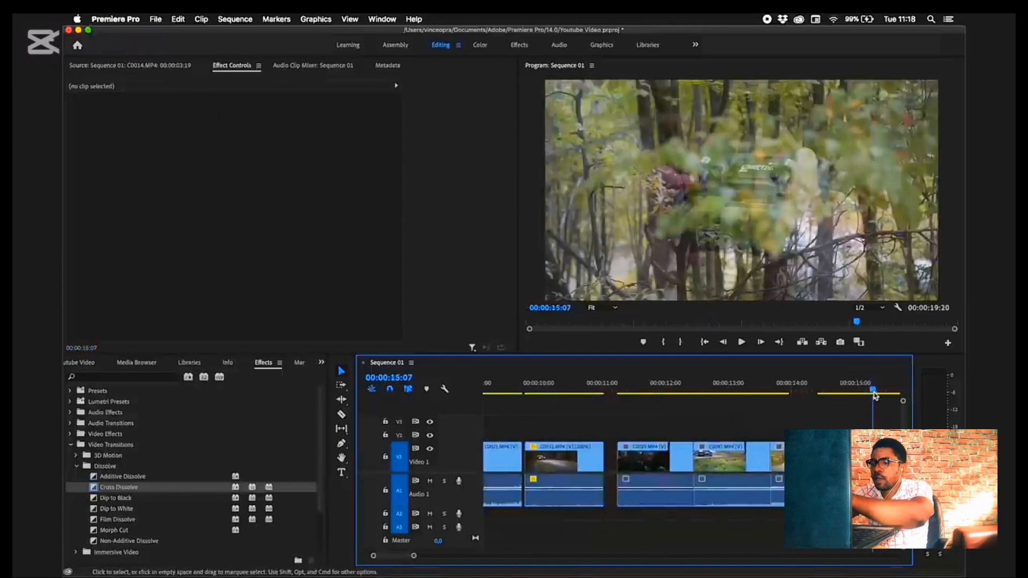
scroll(876, 394, "right", 5)
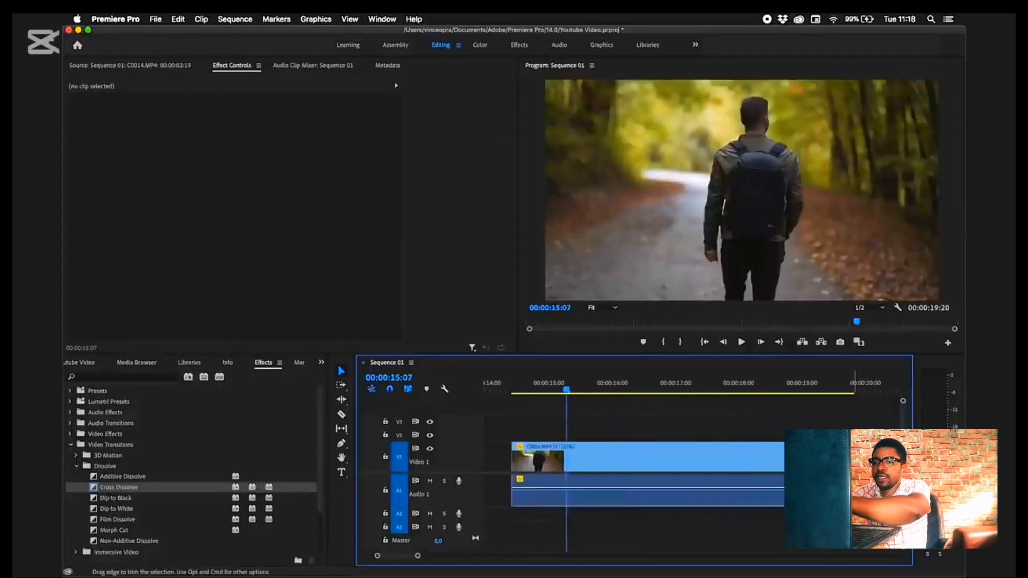
mouse_move(854, 454)
left_mouse_down()
mouse_move(668, 457)
mouse_move(867, 454)
left_mouse_up()
left_click(683, 387)
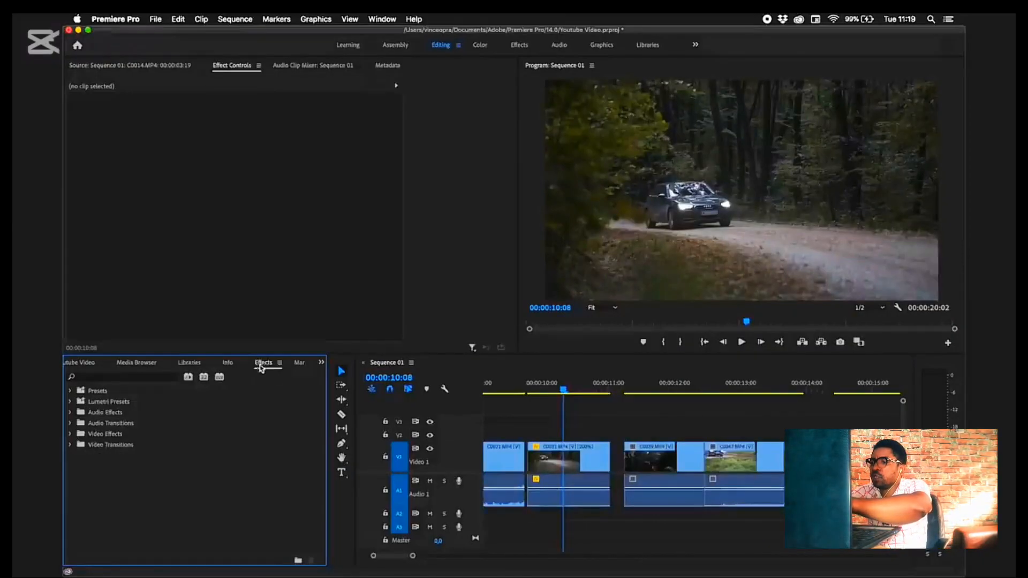
- Apply the Gaussian Blur effect from the Blur & Sharpen video effects to the 200% C0031.MP4 clip and select that clip
left_click(70, 435)
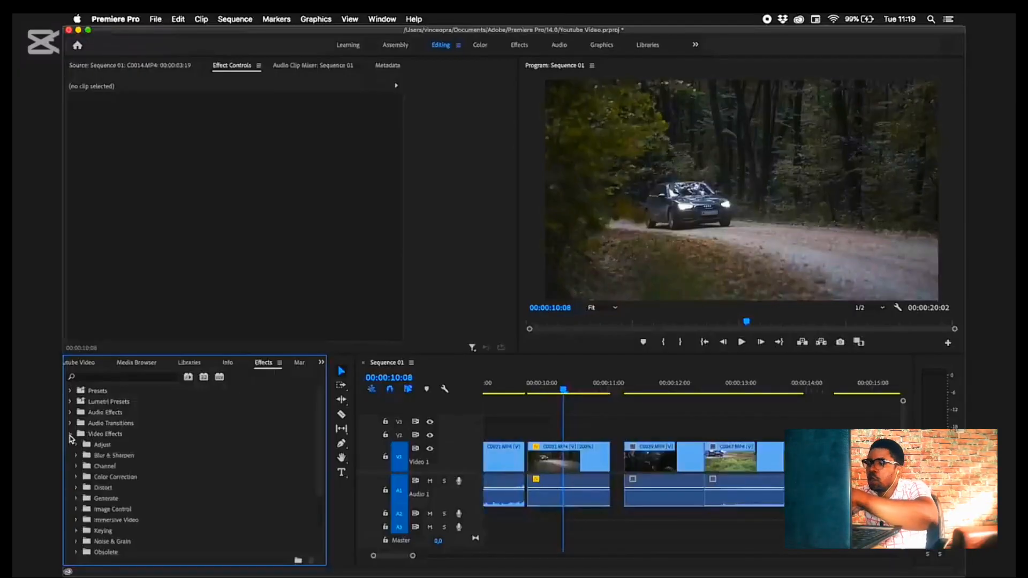
scroll(120, 455, "down", 2)
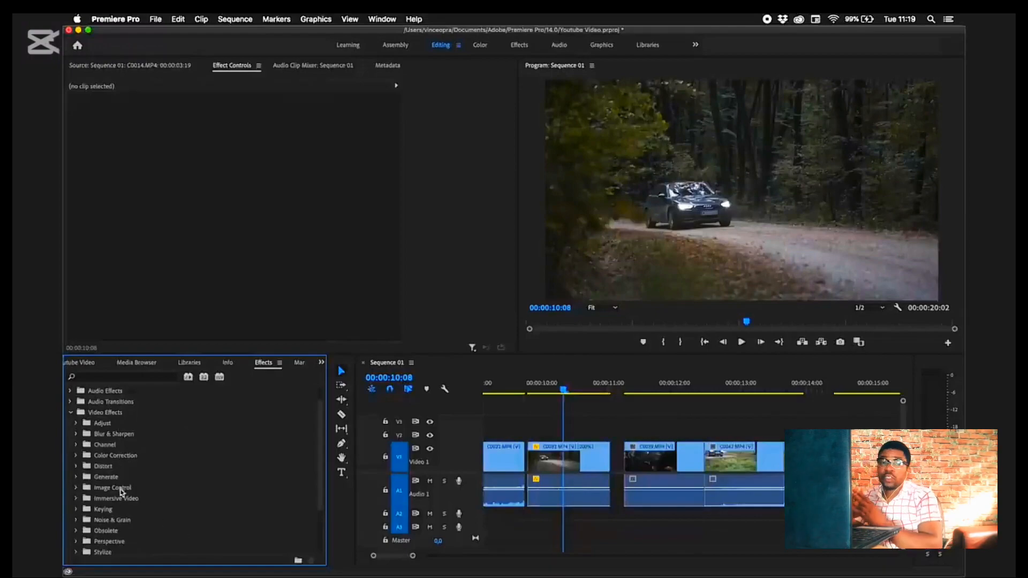
left_click(76, 436)
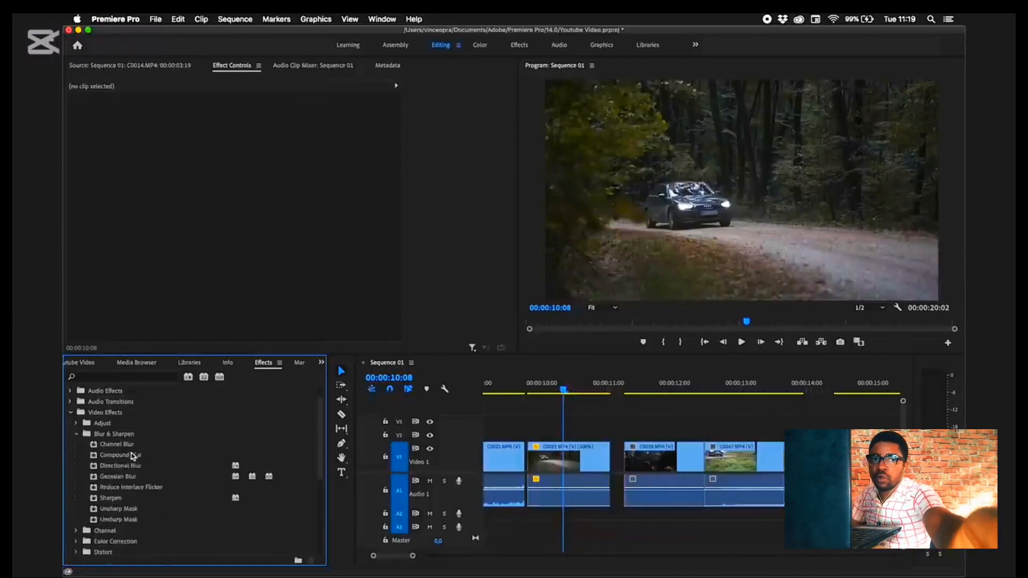
left_click_drag(123, 477, 572, 461)
left_click(572, 462)
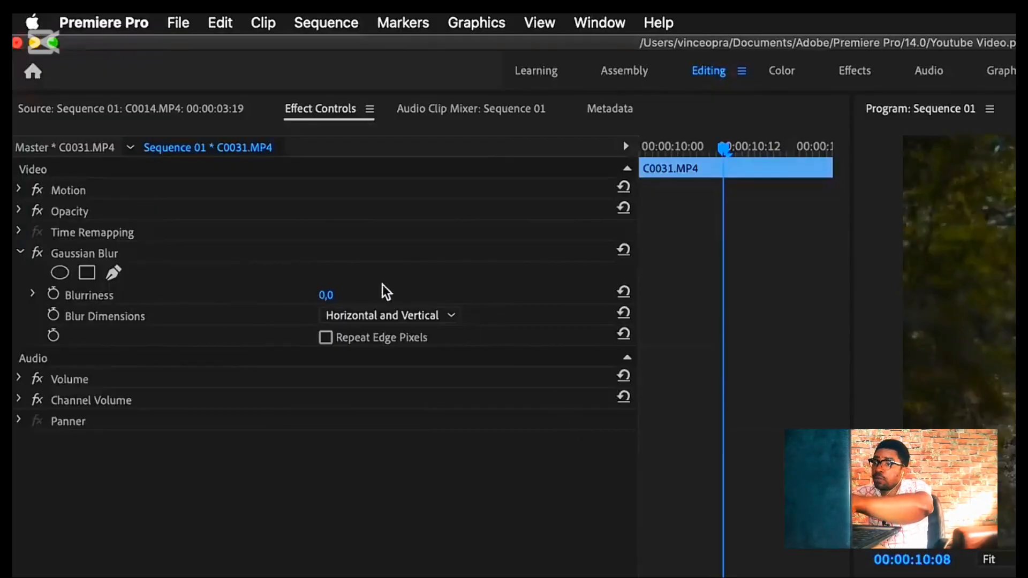
- Set the Gaussian Blur's Blurriness on the C0031.MP4 clip to 30
left_click(328, 296)
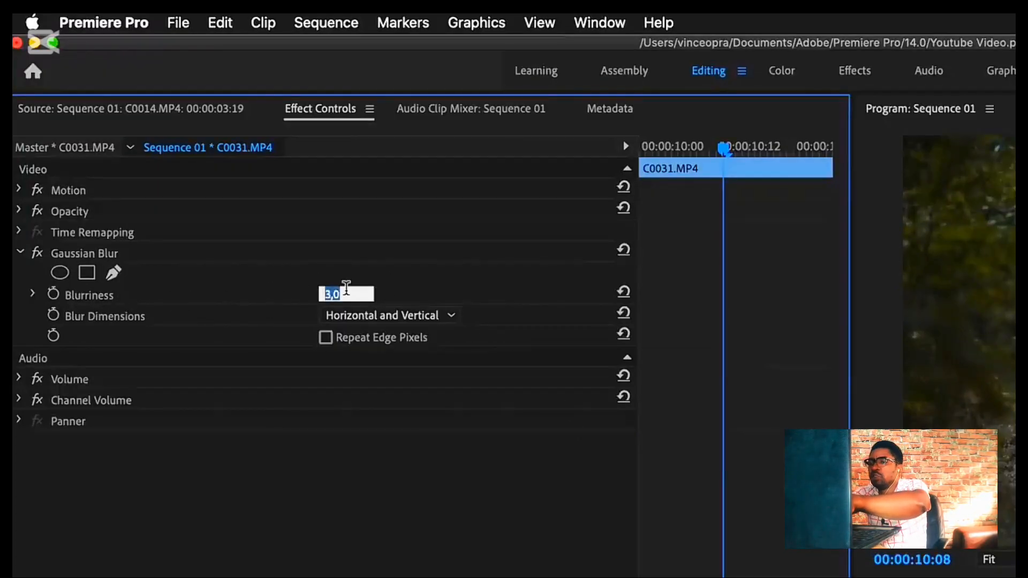
left_click(346, 289)
double_click(347, 289)
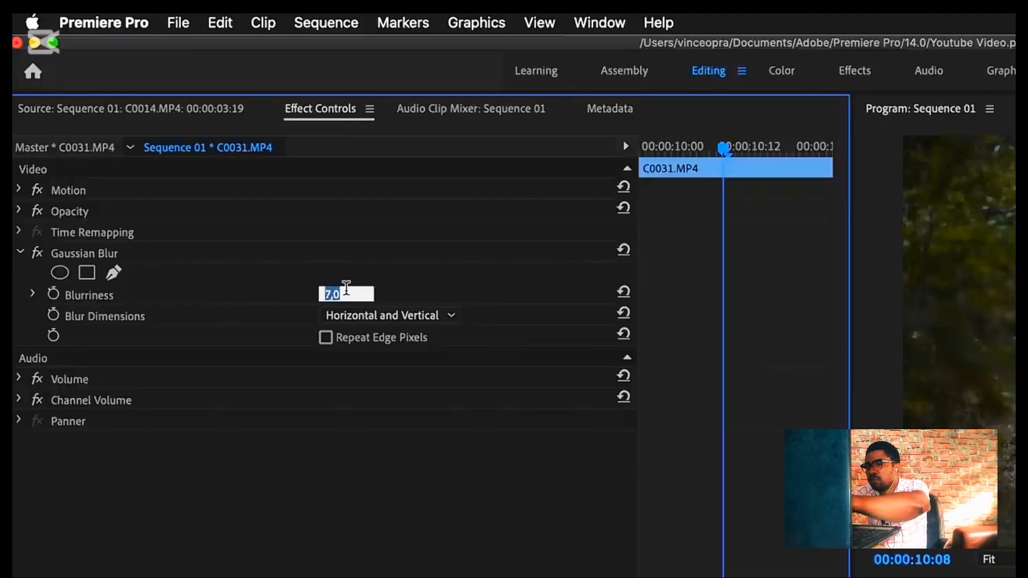
type("30")
key("Return")
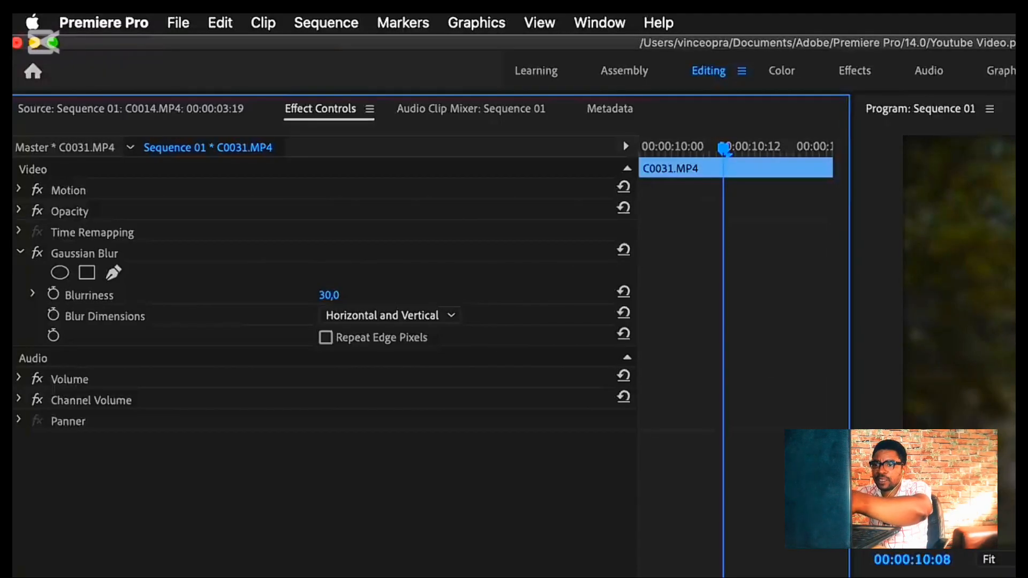
- Add the title text FOREST over the car in the blurred C0031.MP4 clip, starting at 00:00:09:20
left_click(533, 395)
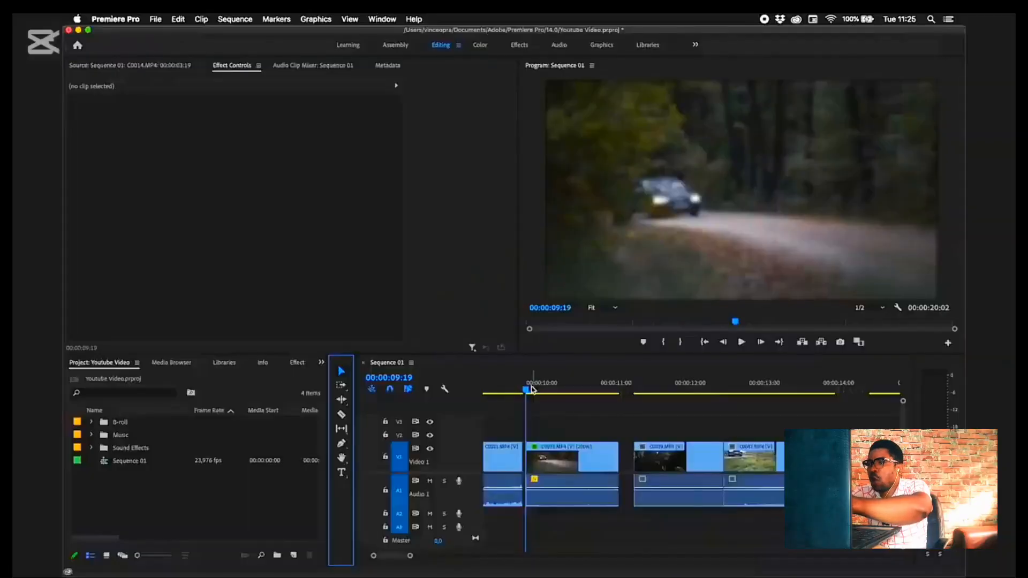
left_click(530, 390)
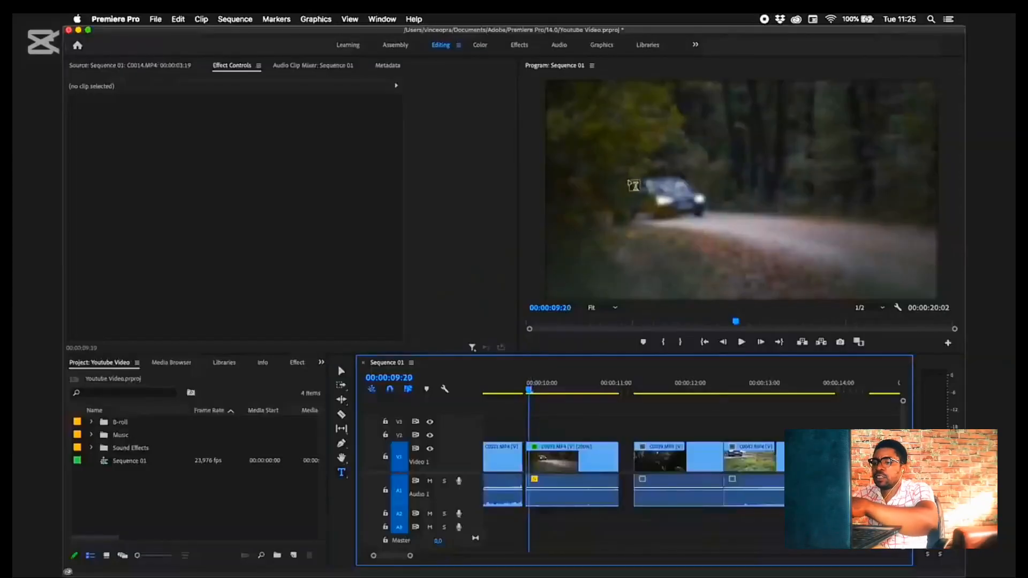
left_click(654, 186)
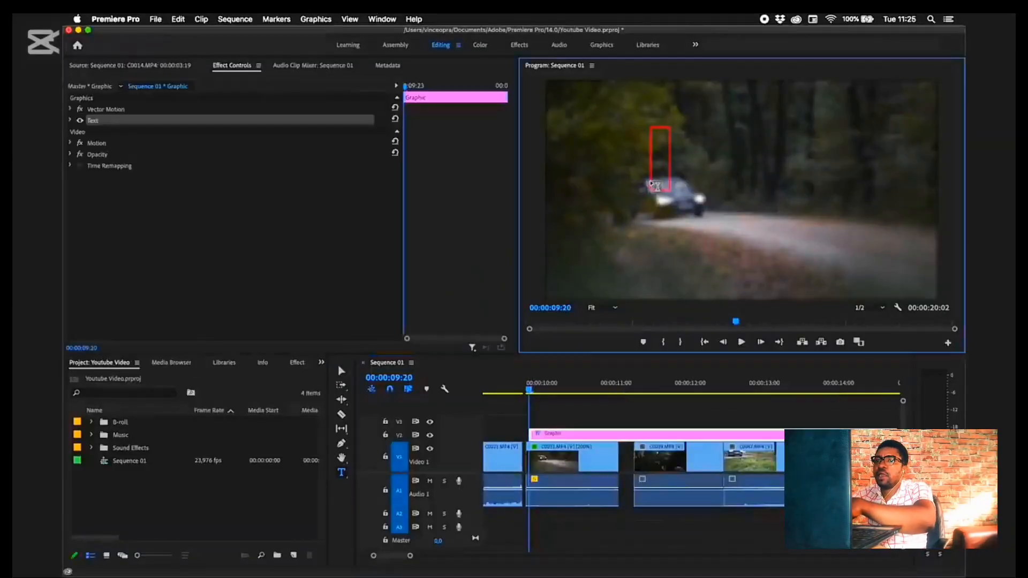
type("FPRE")
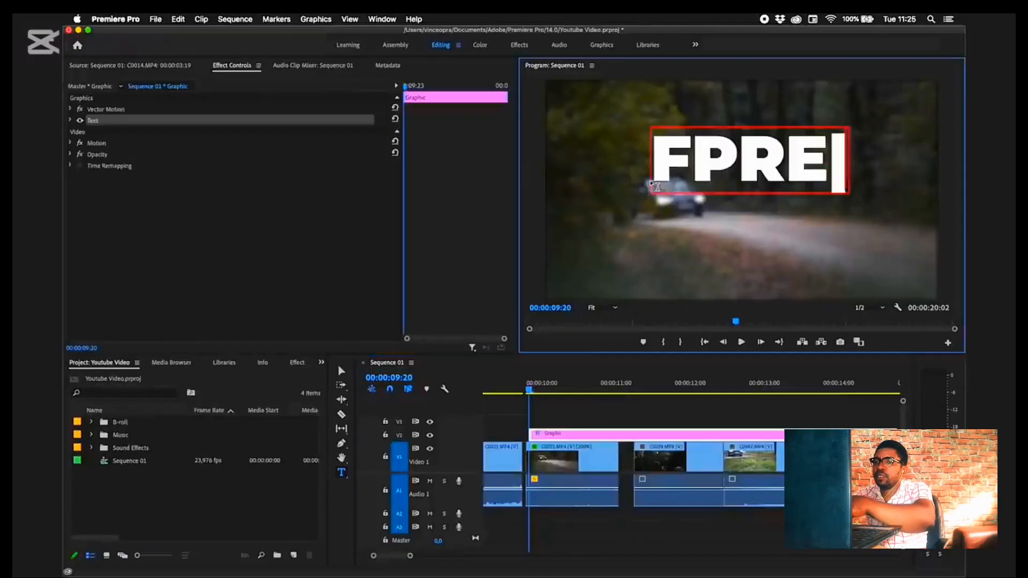
key("BackSpace")
key("BackSpace")
key("BackSpace")
type("OREST")
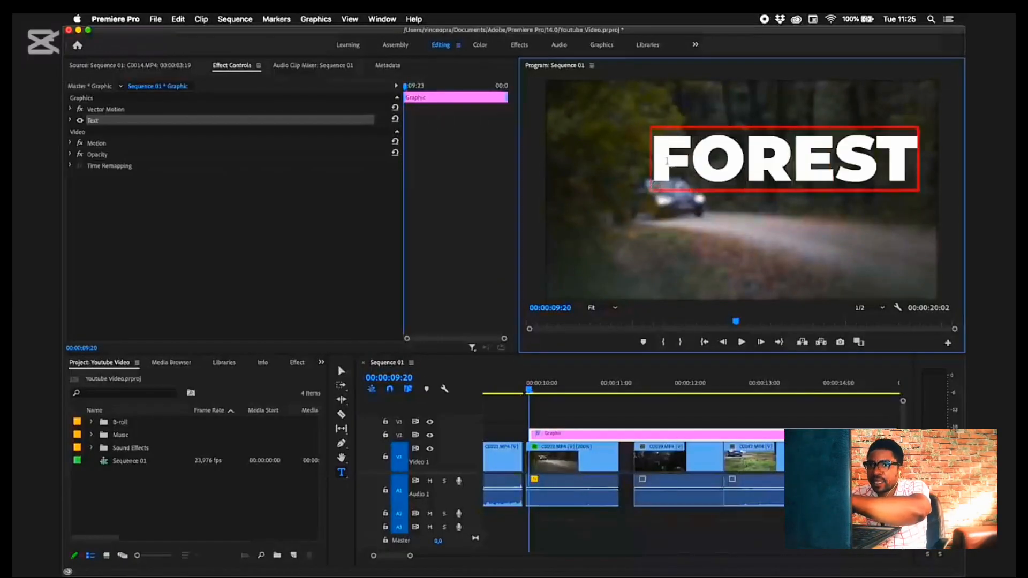
- Format the whole FOREST title with font size 215 and the SemiBold style of Montserrat
left_click_drag(665, 164, 918, 163)
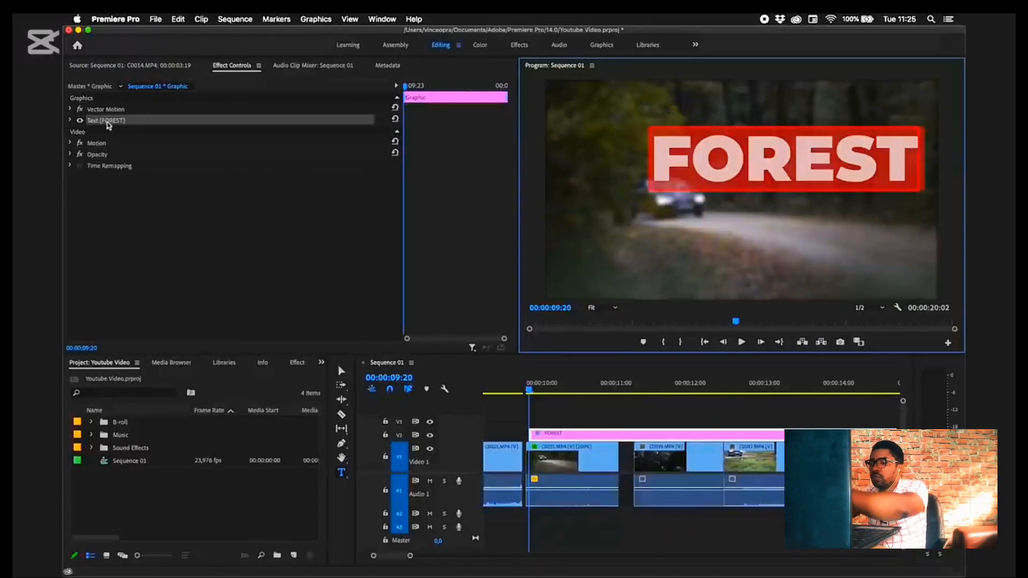
left_click(71, 121)
left_click_drag(269, 172, 259, 174)
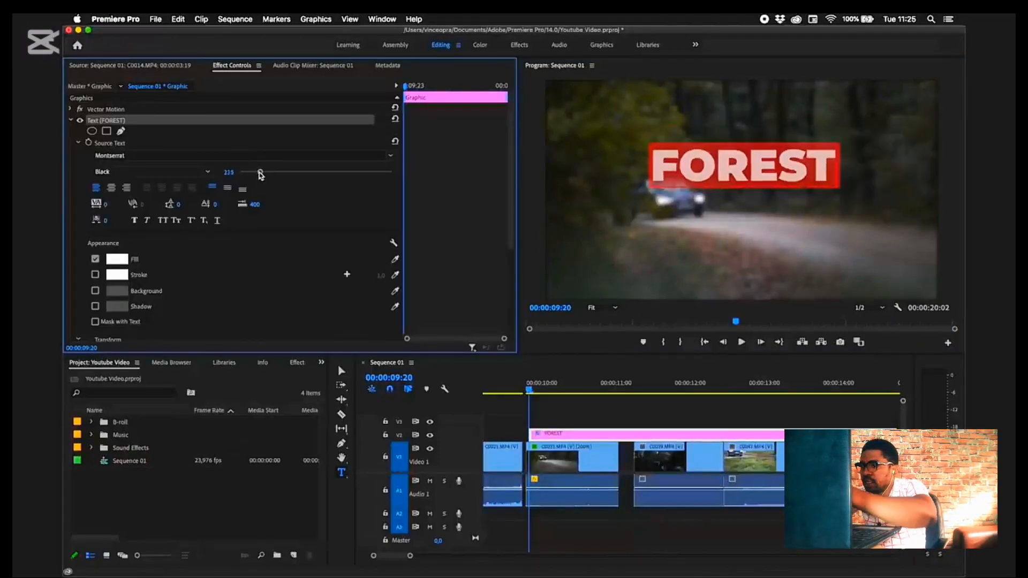
left_click(146, 171)
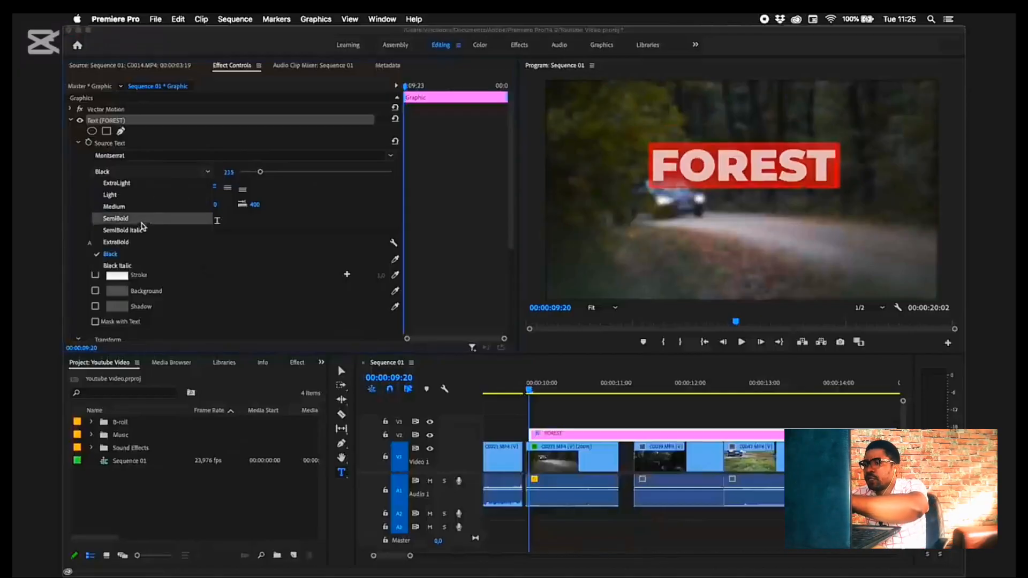
left_click(142, 224)
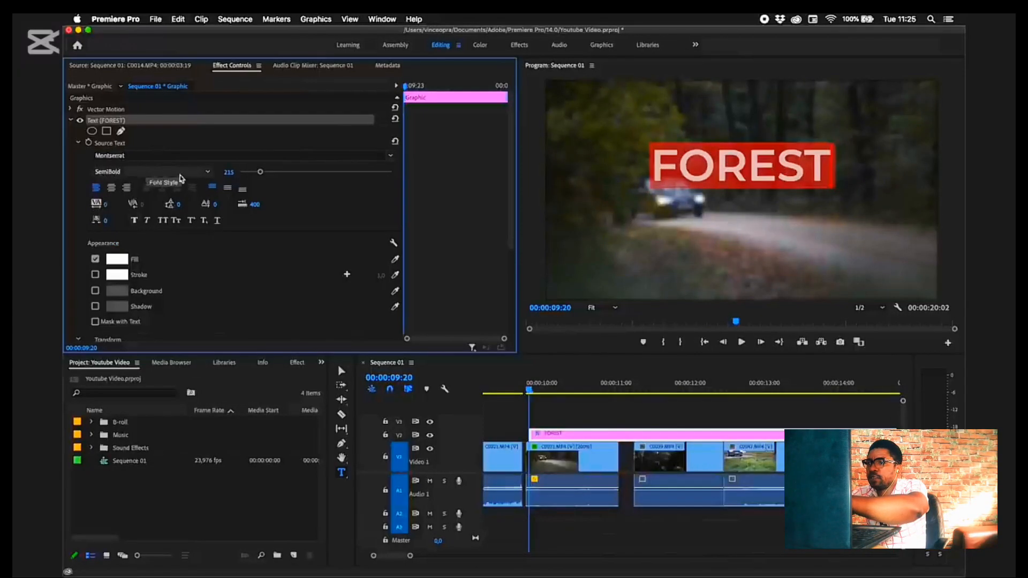
- Refine the FOREST title with font size 198, tracking 39 and a position of 567,0 by 608,0
left_click_drag(261, 173, 259, 177)
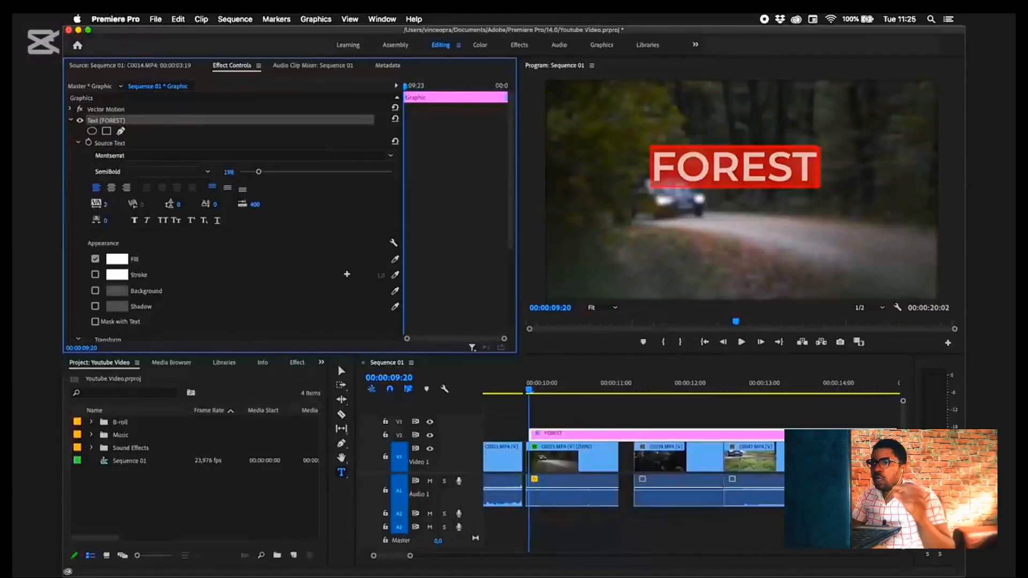
left_click_drag(105, 205, 130, 205)
scroll(242, 227, "down", 5)
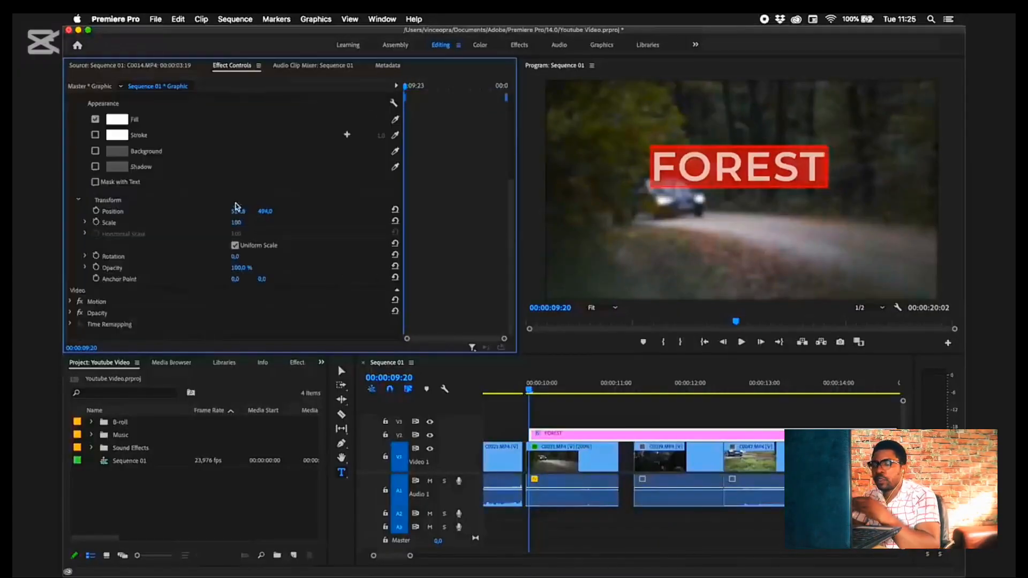
left_click_drag(238, 211, 278, 211)
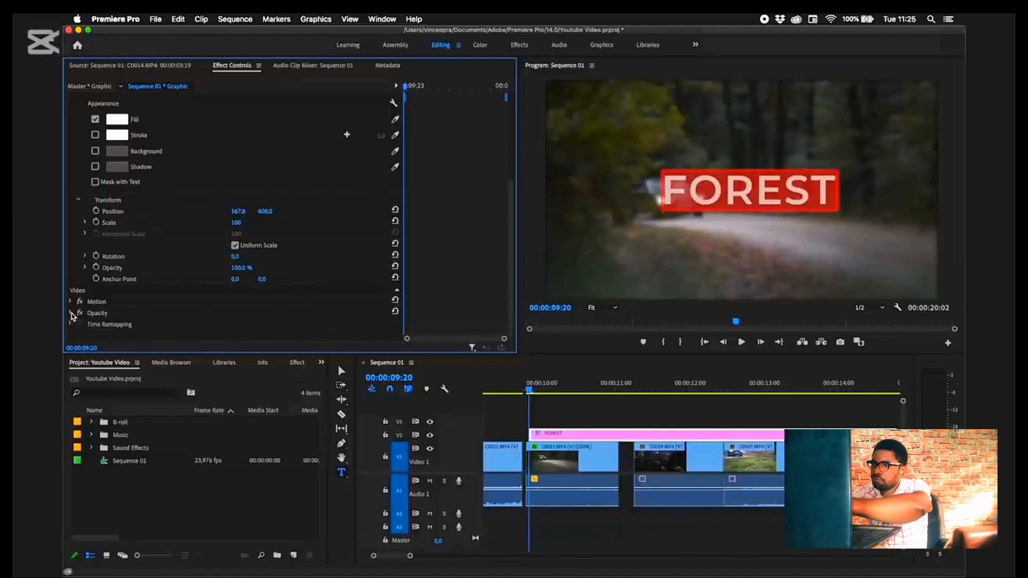
- Examine the Opacity settings of the FOREST graphic
left_click(74, 313)
scroll(76, 317, "down", 2)
mouse_move(238, 302)
left_mouse_down()
mouse_move(204, 301)
mouse_move(239, 302)
left_mouse_up()
left_click(527, 388)
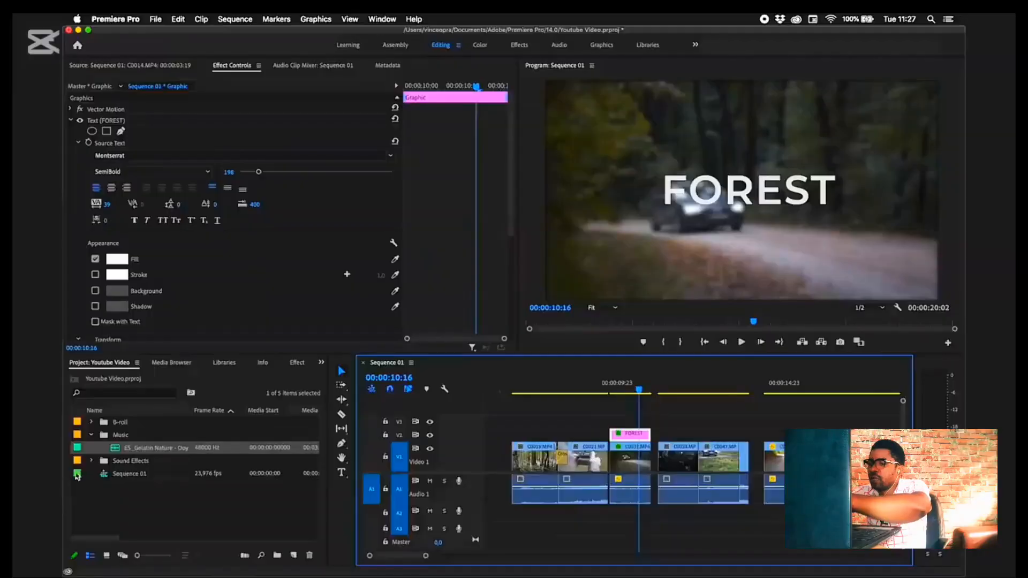
- Place the ES_Gelatin Nature music from the Music bin on audio track A2 beneath the video clips and enlarge that track
left_click(93, 460)
left_click(91, 461)
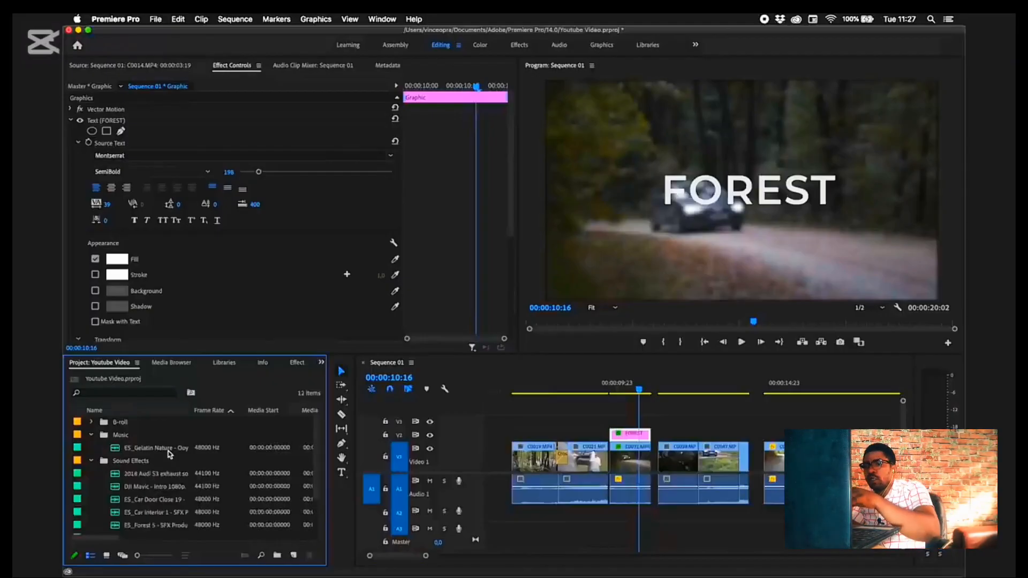
left_click_drag(168, 455, 519, 515)
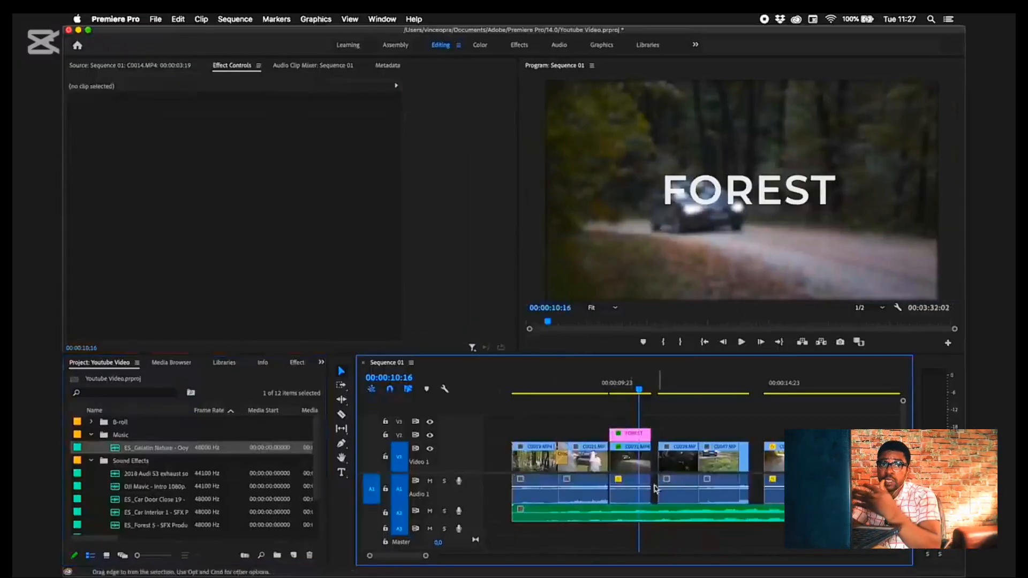
left_click_drag(473, 522, 475, 532)
left_click_drag(427, 556, 417, 557)
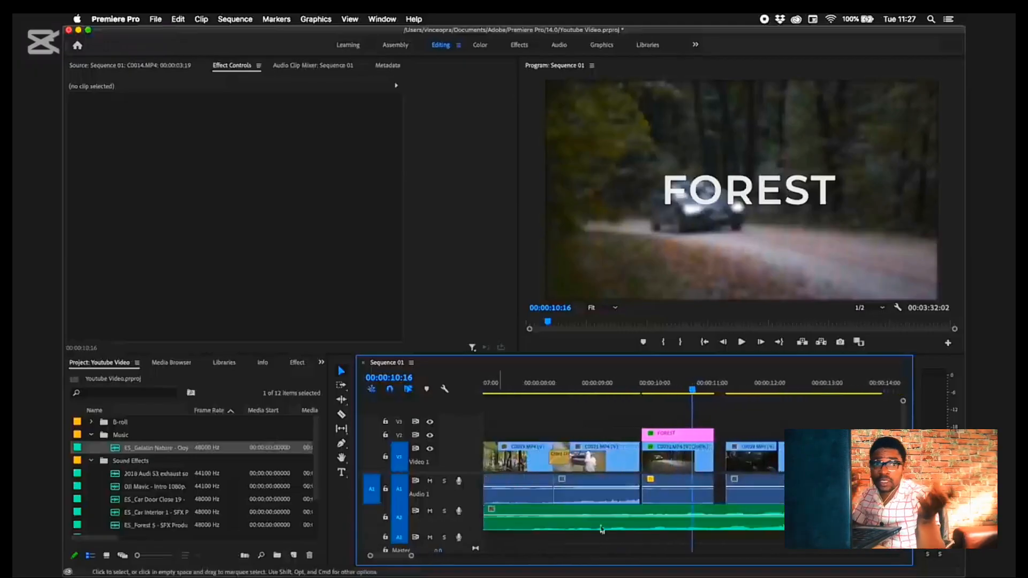
- Lower the volume level of the ES_Gelatin Nature music clip on track A2 to -15,5 dB
scroll(650, 531, "right", 3)
mouse_move(643, 391)
left_mouse_down()
mouse_move(695, 391)
mouse_move(655, 390)
left_mouse_up()
left_click(650, 508)
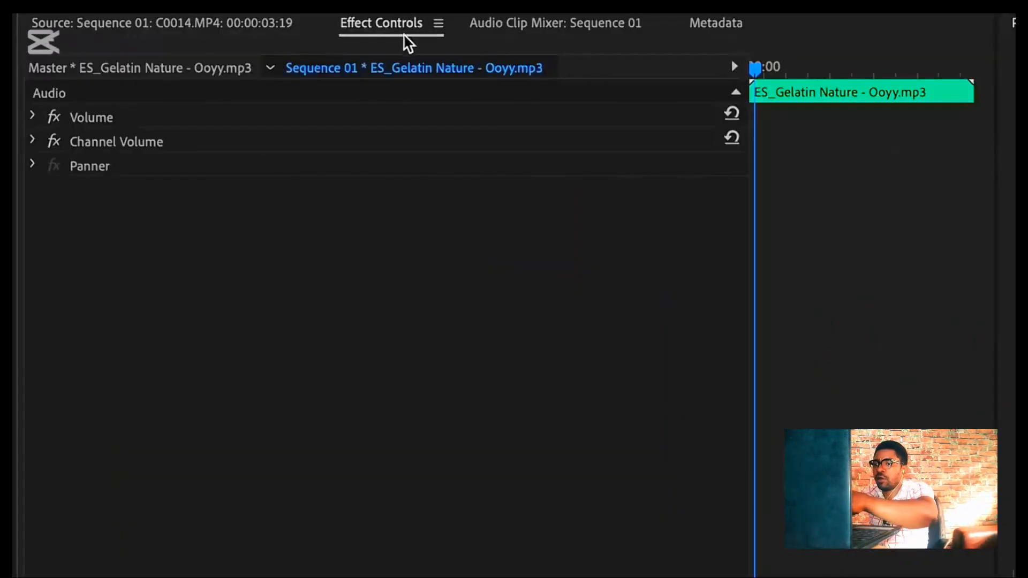
left_click(33, 117)
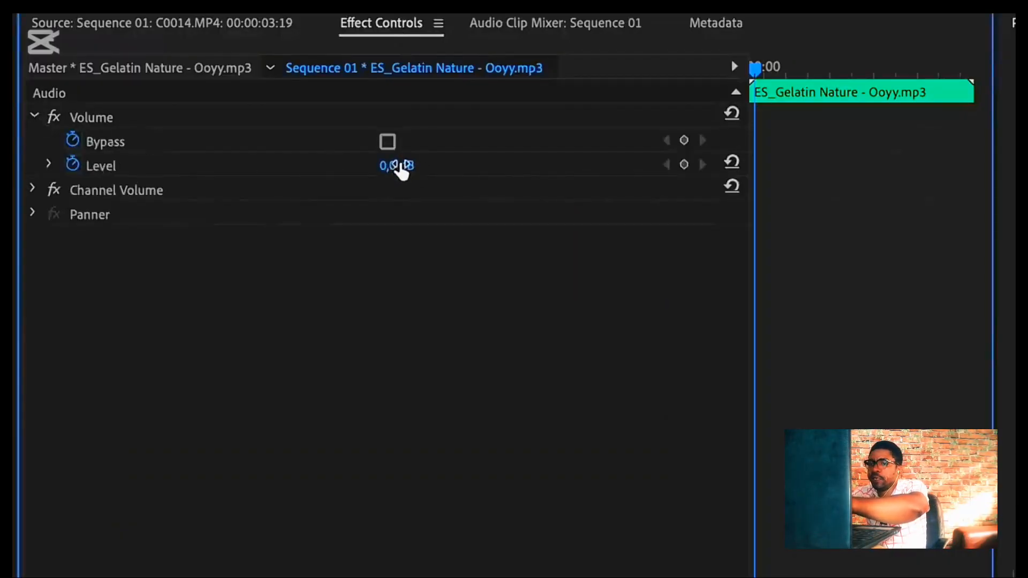
left_click(399, 167)
left_click(535, 175)
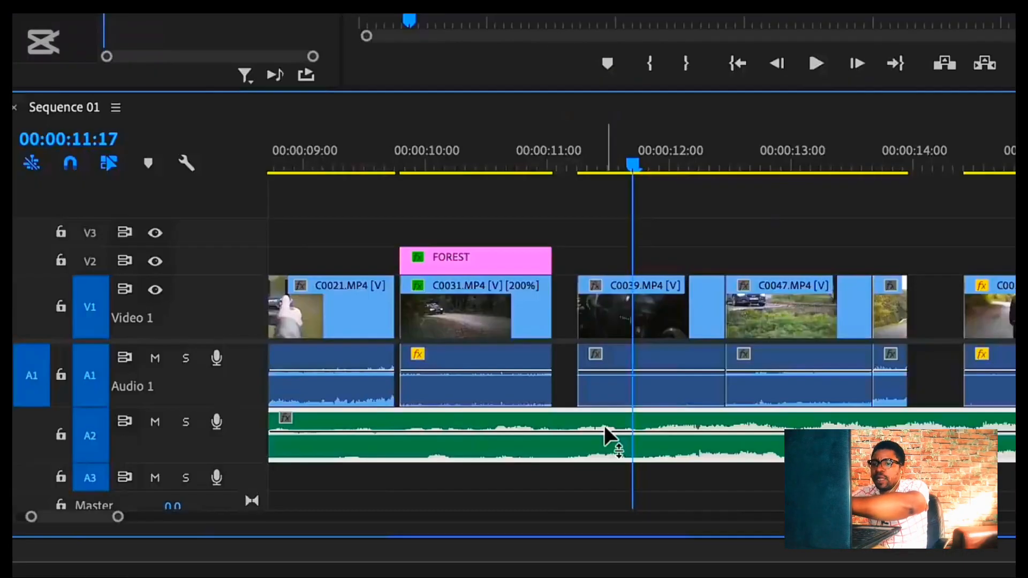
left_click_drag(649, 518, 649, 522)
left_click_drag(643, 431, 622, 446)
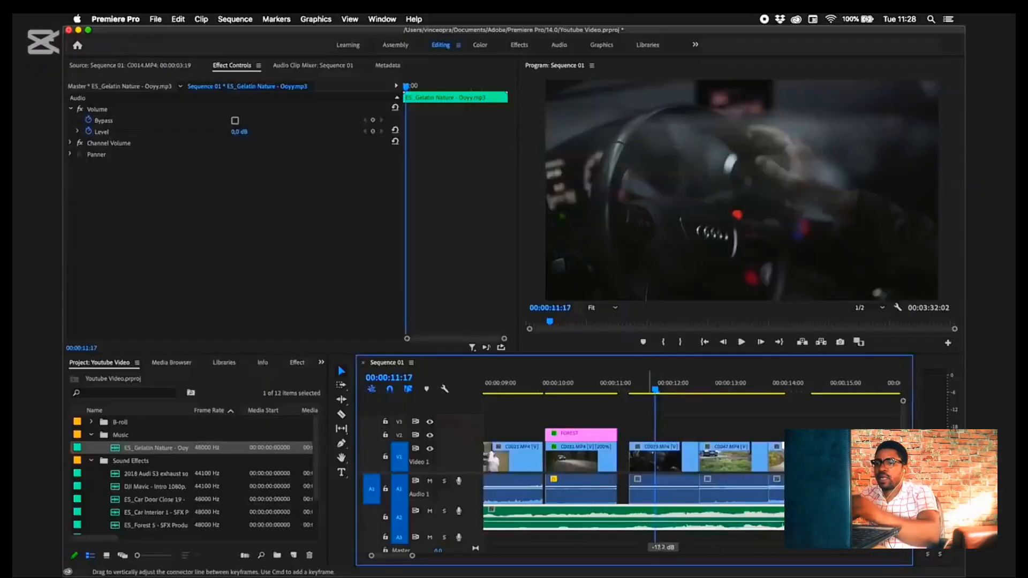
left_click_drag(656, 516, 656, 519)
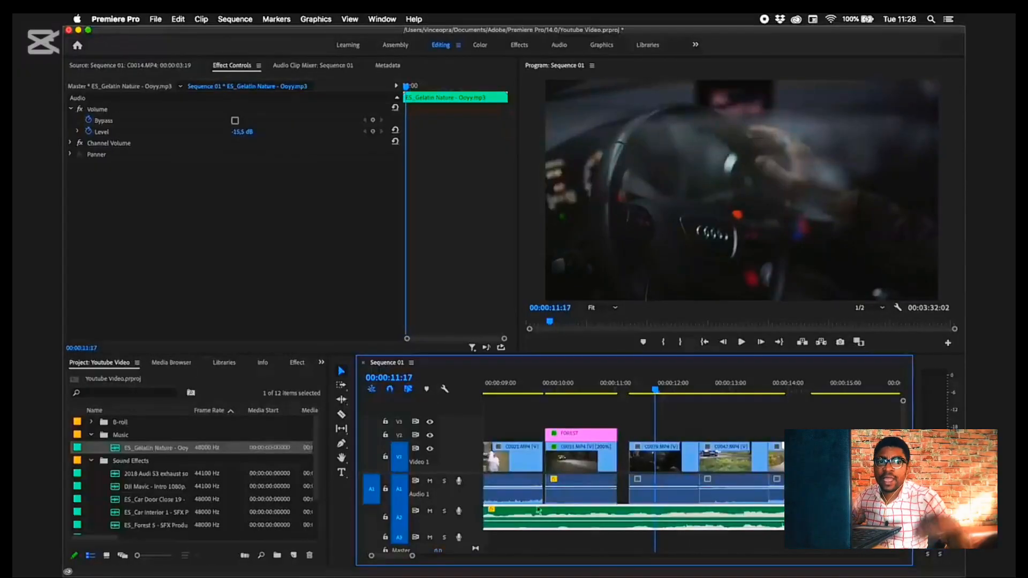
- Place the ES_Car Door Close sound effect on audio track A3 at about 00:00:09
left_click_drag(182, 503, 515, 544)
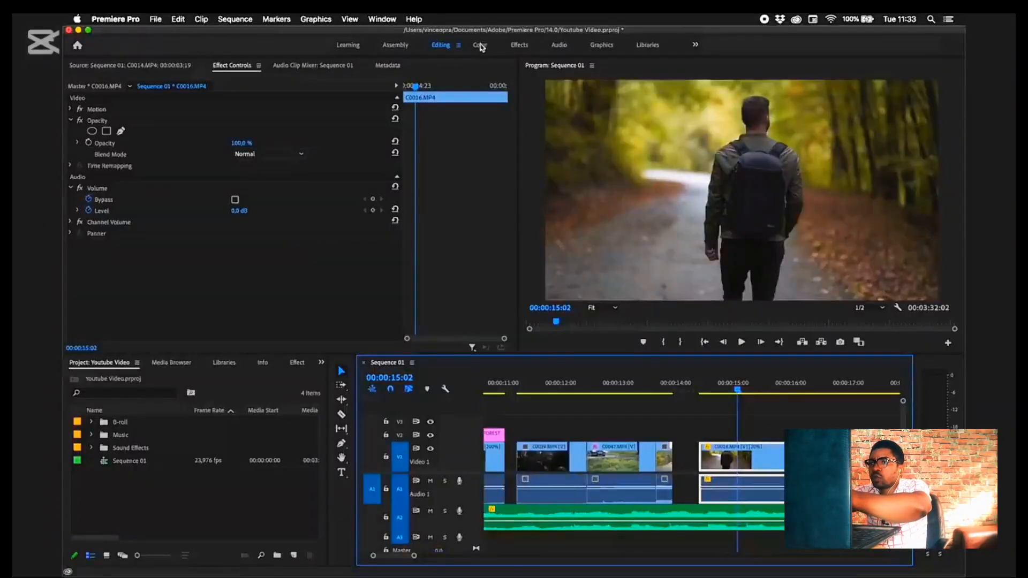
- Look through the Color, Editing, Effects and Audio workspaces and settle on the Color workspace
left_click(480, 46)
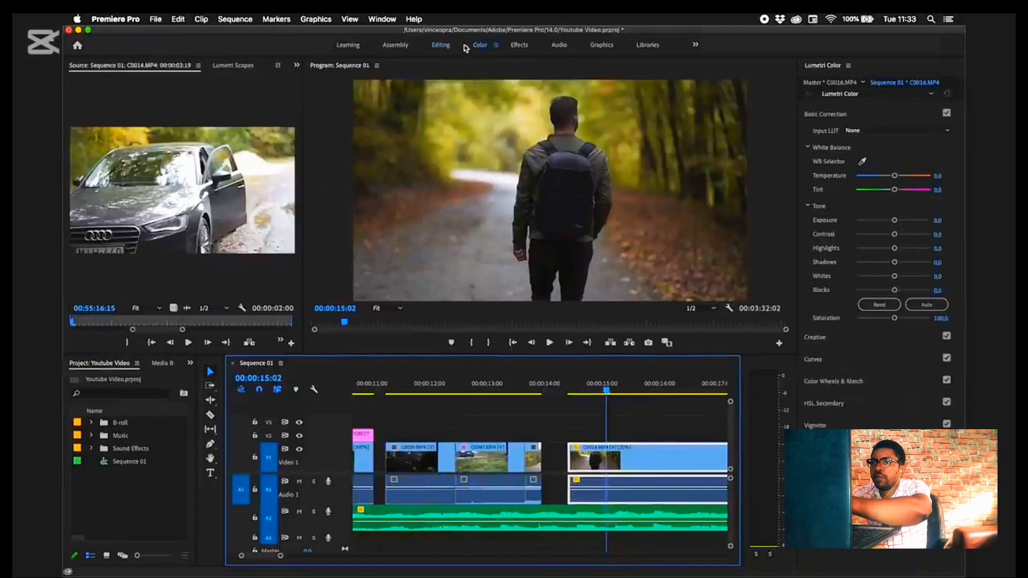
left_click(443, 46)
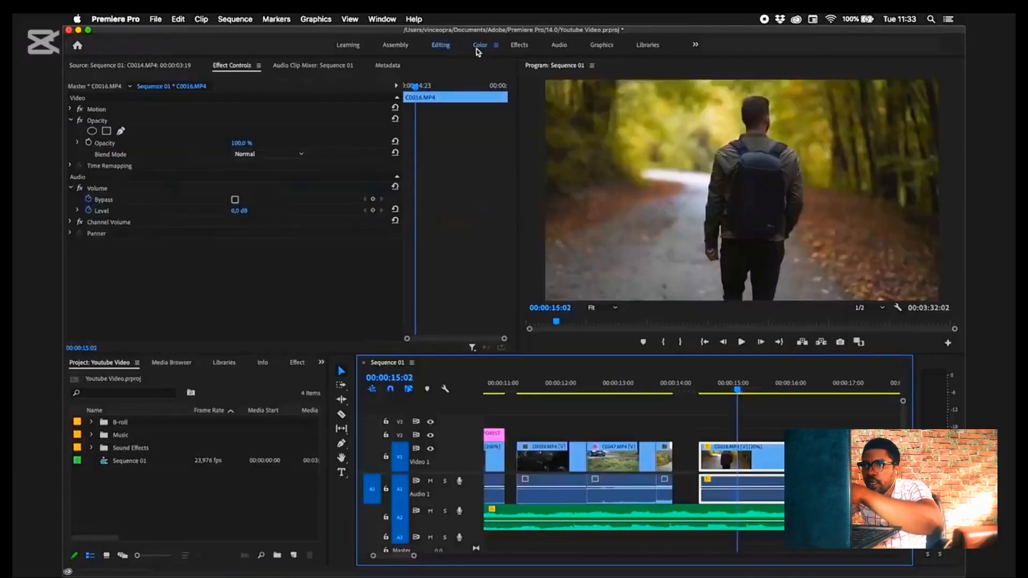
left_click(479, 47)
left_click(520, 46)
left_click(560, 46)
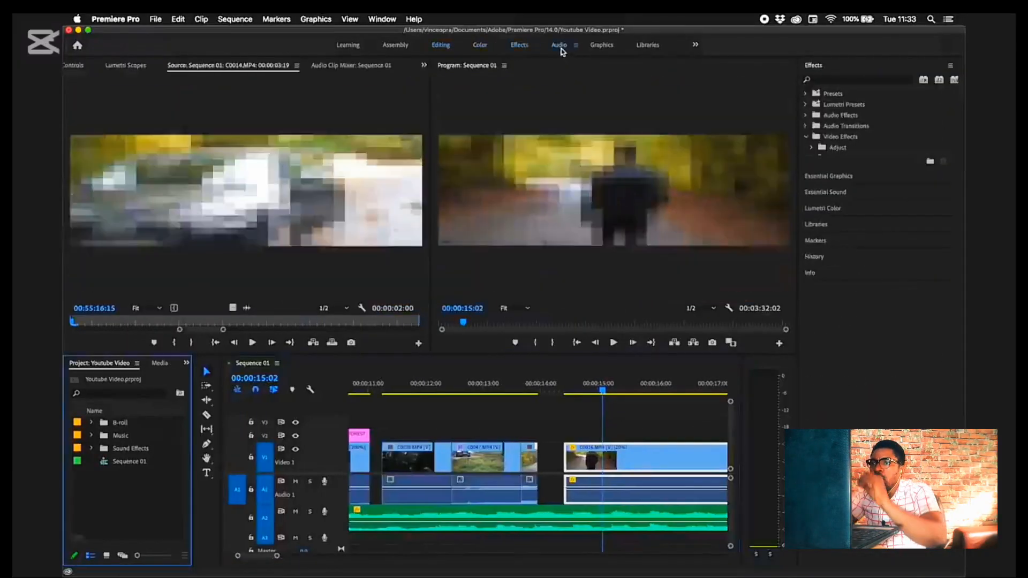
left_click(480, 46)
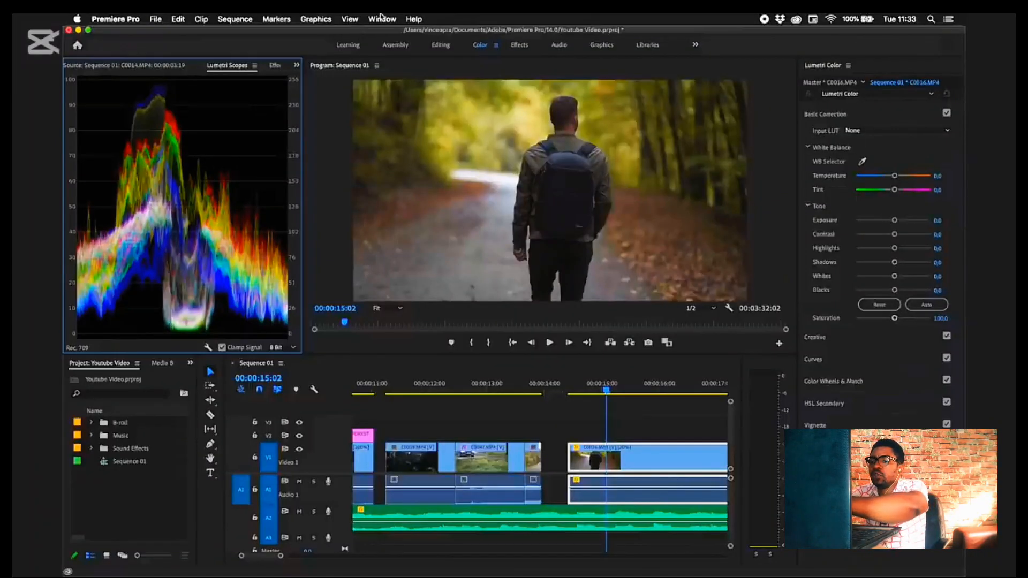
- Bring up the Lumetri Color controls for the selected C0016.MP4 clip
left_click(350, 19)
mouse_move(382, 18)
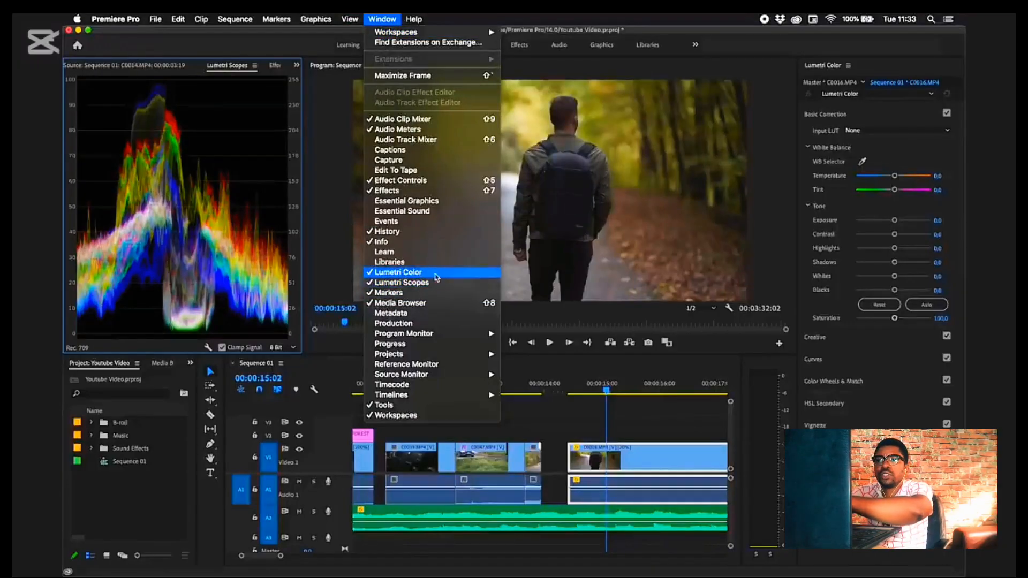
left_click(436, 278)
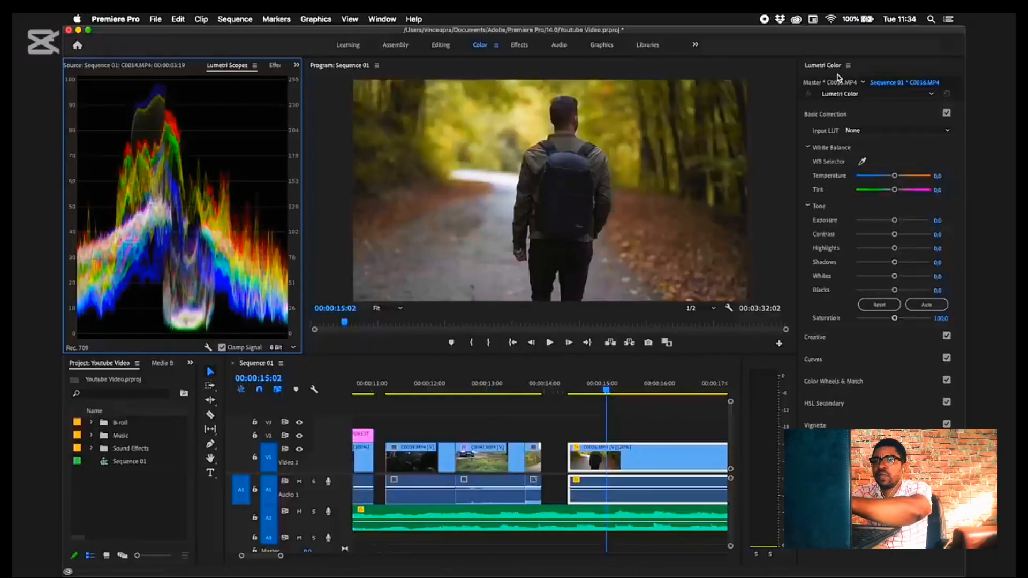
- Resize the Color workspace panels to widen Lumetri Color slightly and give the Program Monitor and timeline most of the width
left_click_drag(825, 73, 530, 140)
left_click_drag(756, 157, 964, 89)
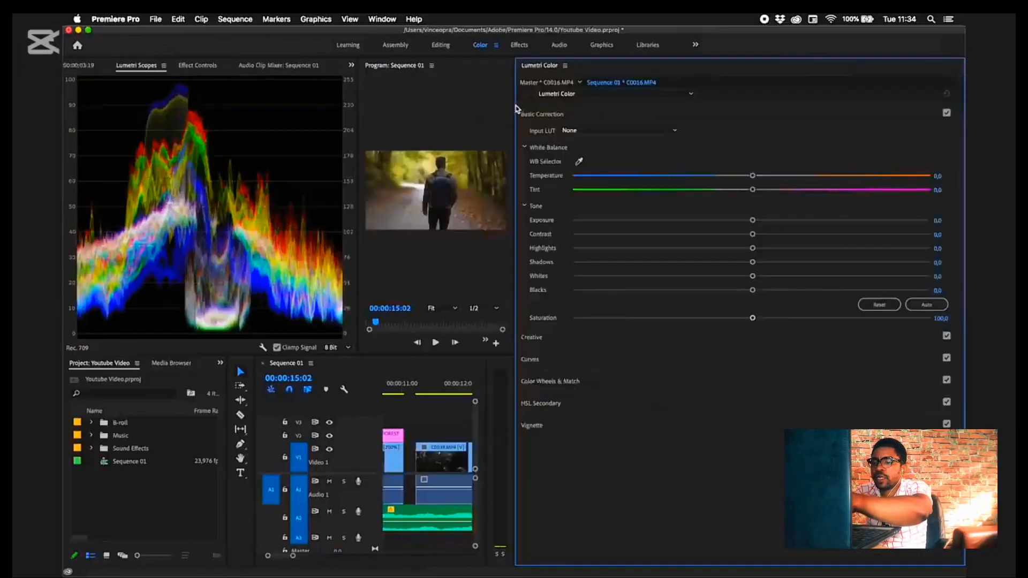
left_click_drag(517, 108, 772, 155)
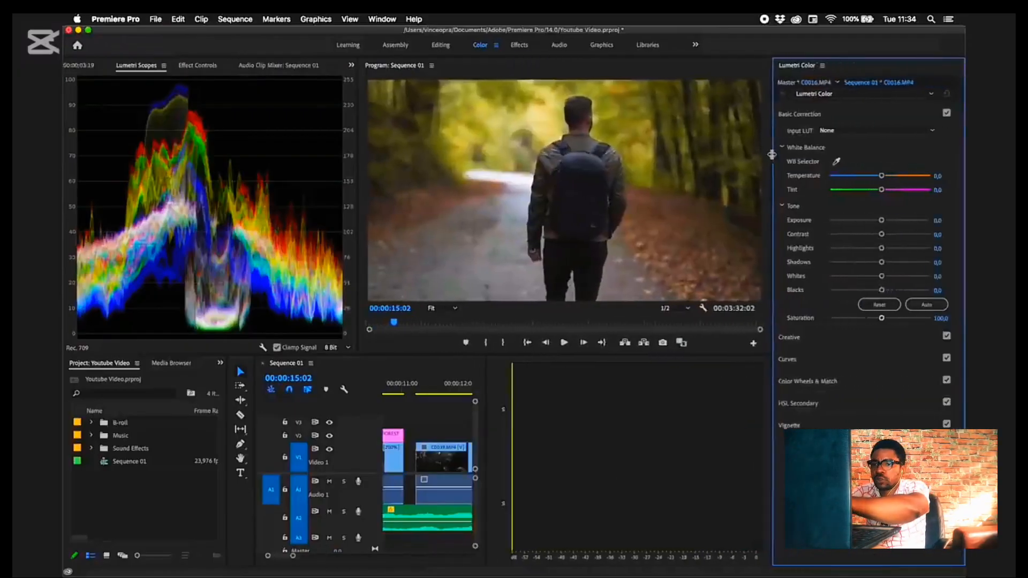
left_click_drag(486, 385, 749, 416)
- At 00:00:15:12, set the C0016.MP4 clip's Highlights to 40,1 and Shadows to -28,2, and show its Effect Controls
left_click_drag(636, 391, 660, 391)
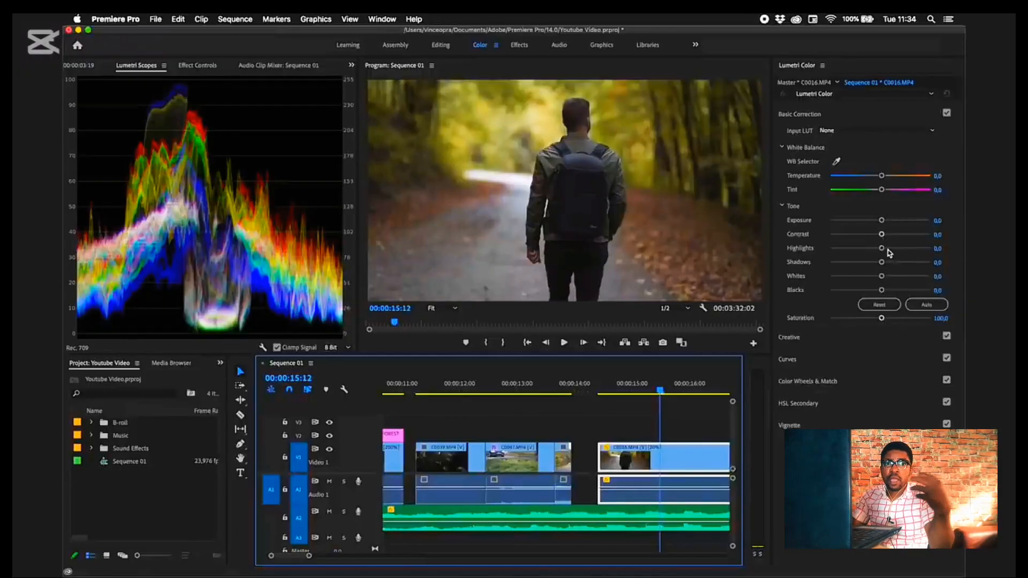
mouse_move(882, 249)
left_mouse_down()
mouse_move(904, 252)
mouse_move(868, 263)
left_mouse_up()
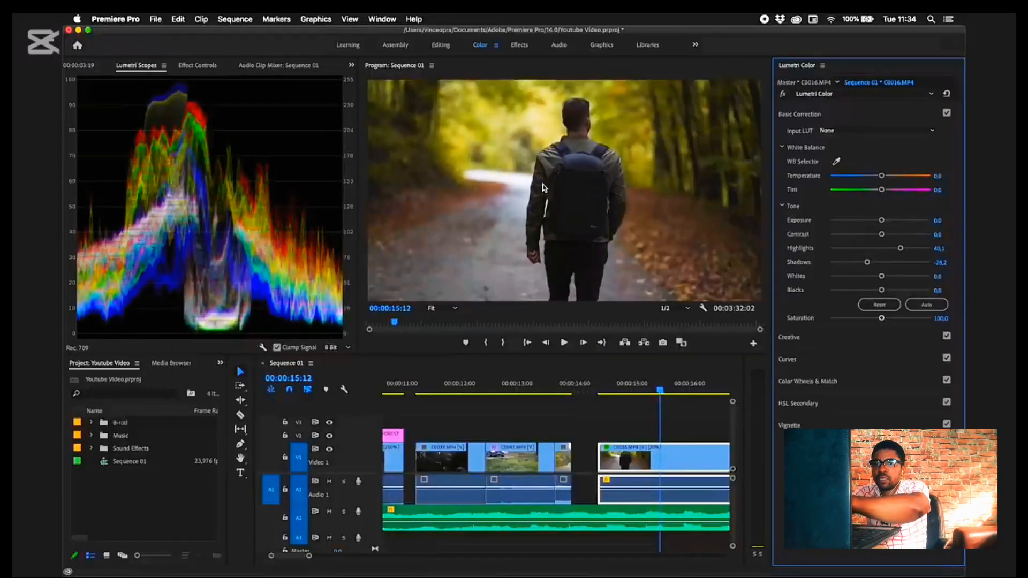
key("shift+5")
- Try the SL BLUE MOON creative look on the C0016.MP4 clip with an intensity of 54,5
left_click(856, 339)
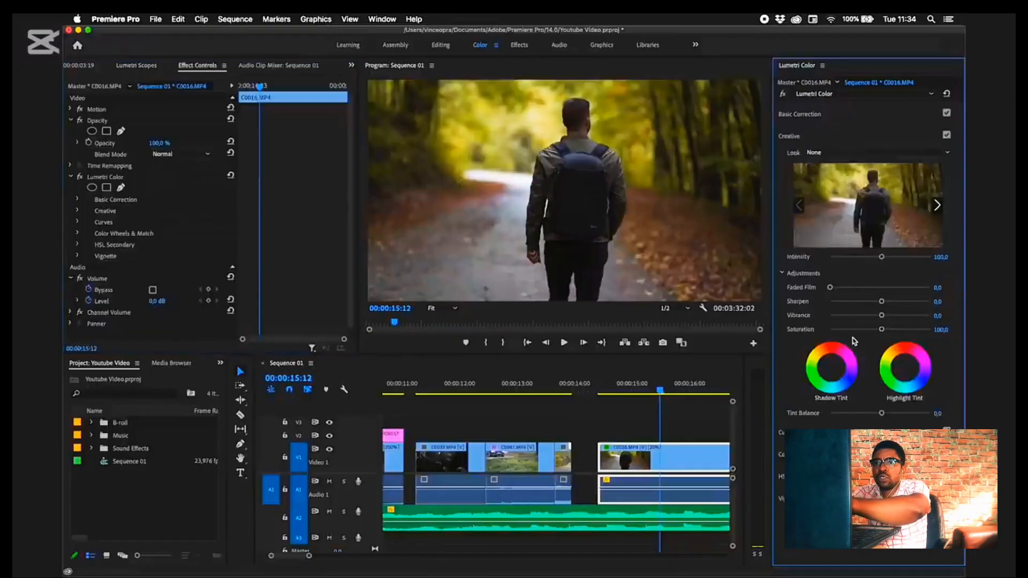
left_click(835, 153)
scroll(852, 349, "down", 10)
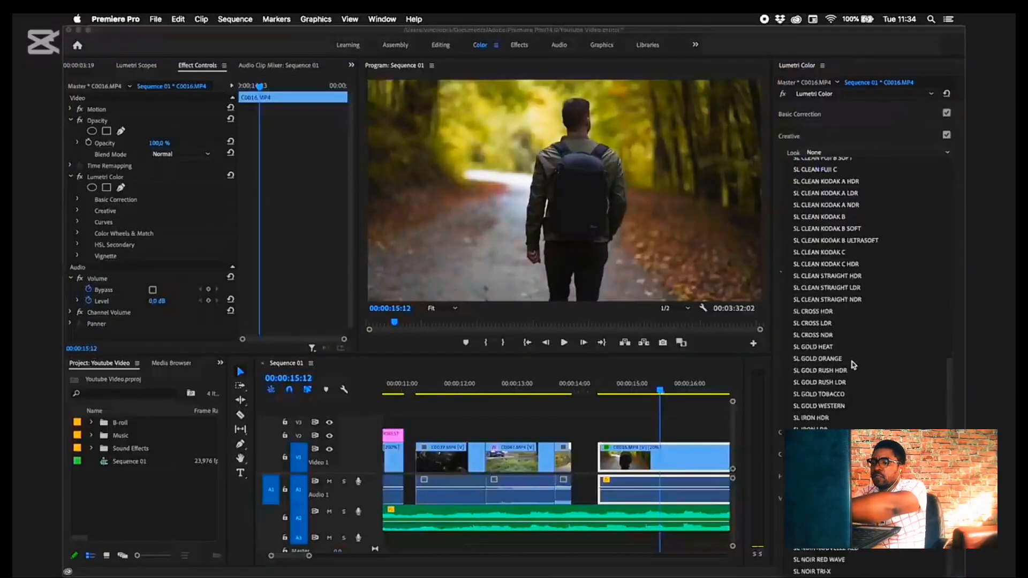
scroll(853, 365, "up", 10)
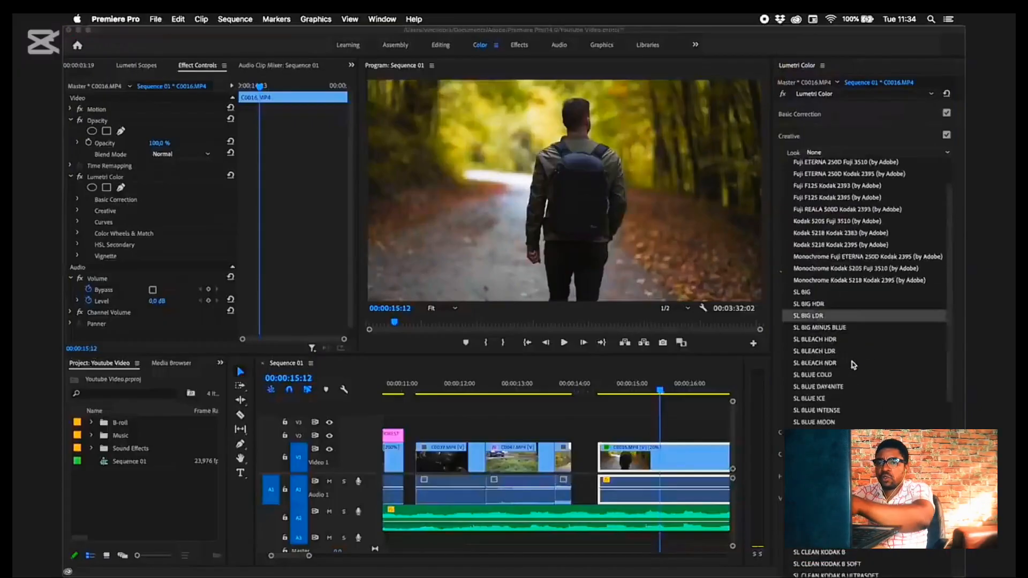
left_click(841, 422)
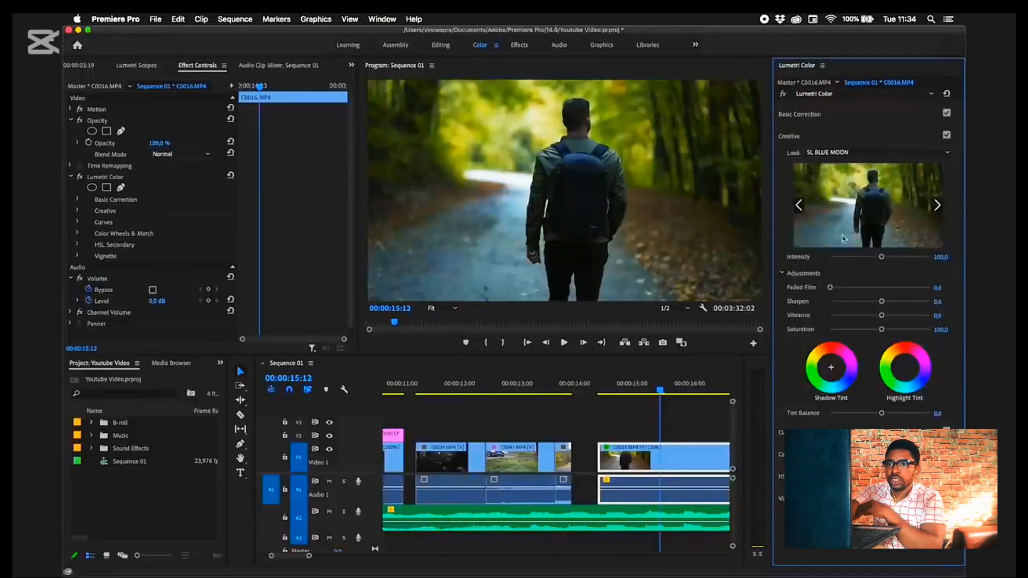
mouse_move(879, 258)
left_mouse_down()
mouse_move(822, 258)
mouse_move(866, 259)
left_mouse_up()
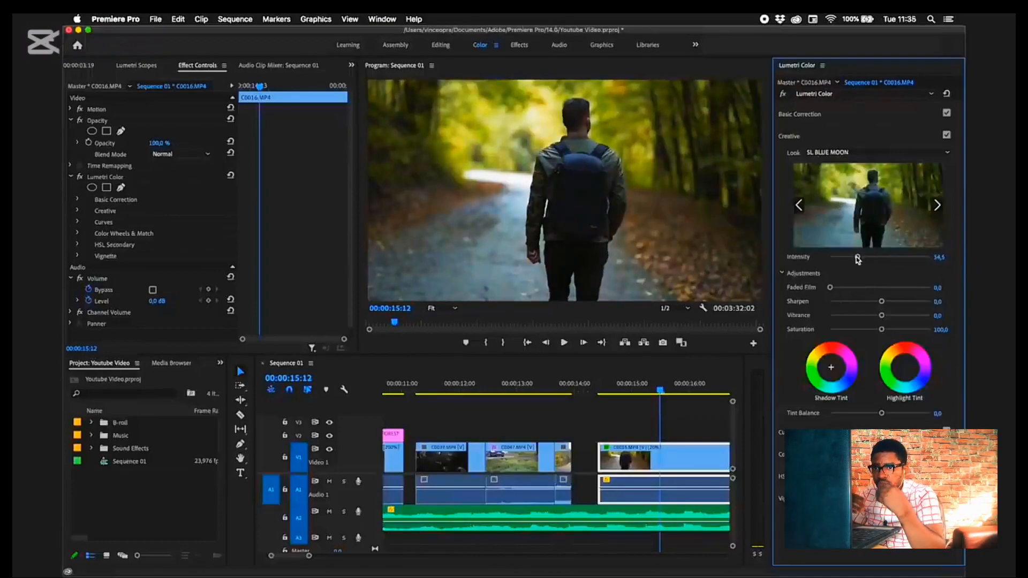
- Apply the SL CLEAN STRAIGHT HDR look at intensity 81,3 with Sharpen 2,7, Vibrance -18,6 and Saturation 115,3 to the C0016.MP4 clip
left_click(827, 153)
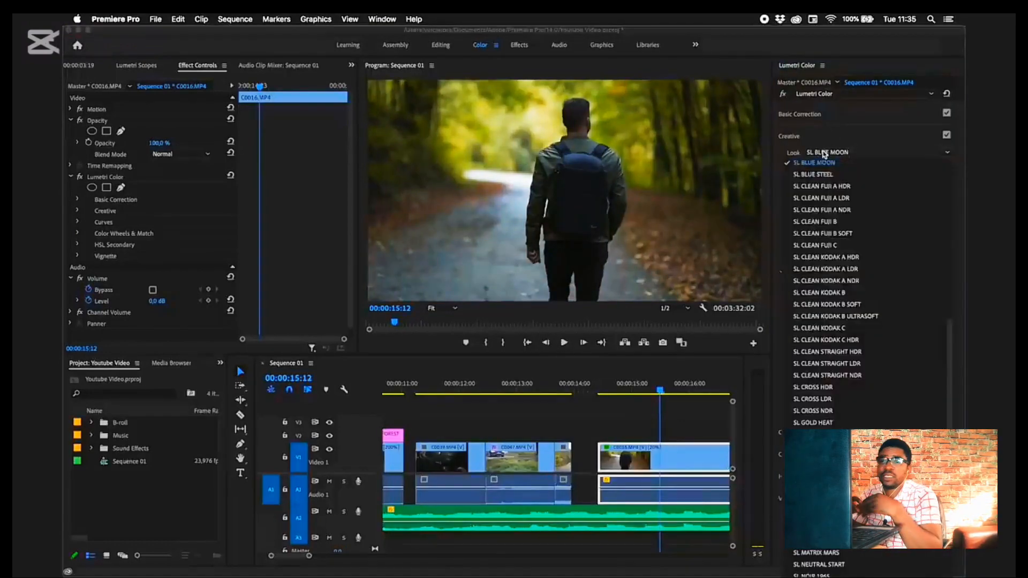
left_click(880, 356)
mouse_move(880, 260)
left_mouse_down()
mouse_move(880, 275)
mouse_move(890, 272)
mouse_move(861, 259)
mouse_move(896, 261)
mouse_move(864, 259)
left_mouse_up()
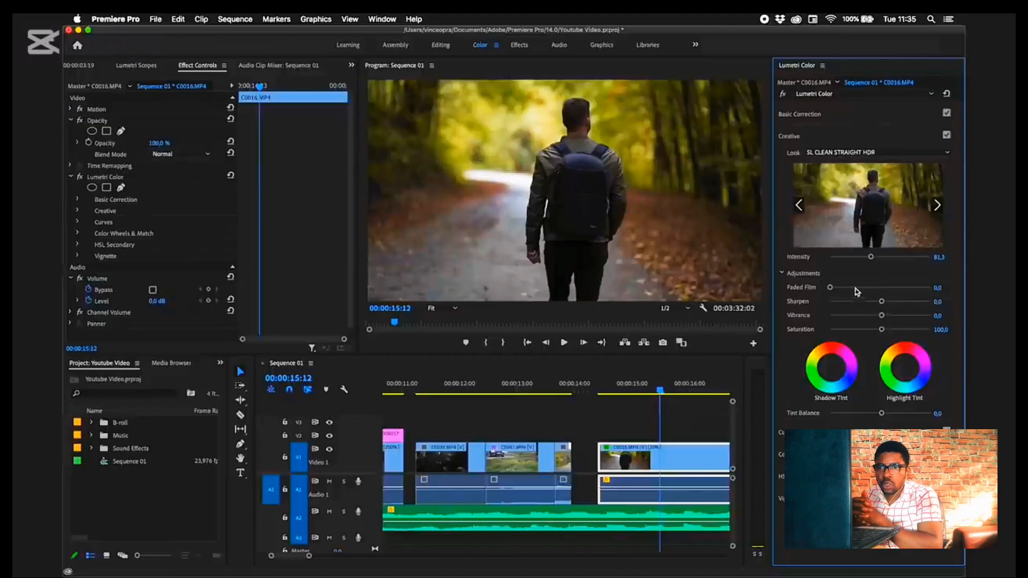
left_click_drag(882, 304, 887, 335)
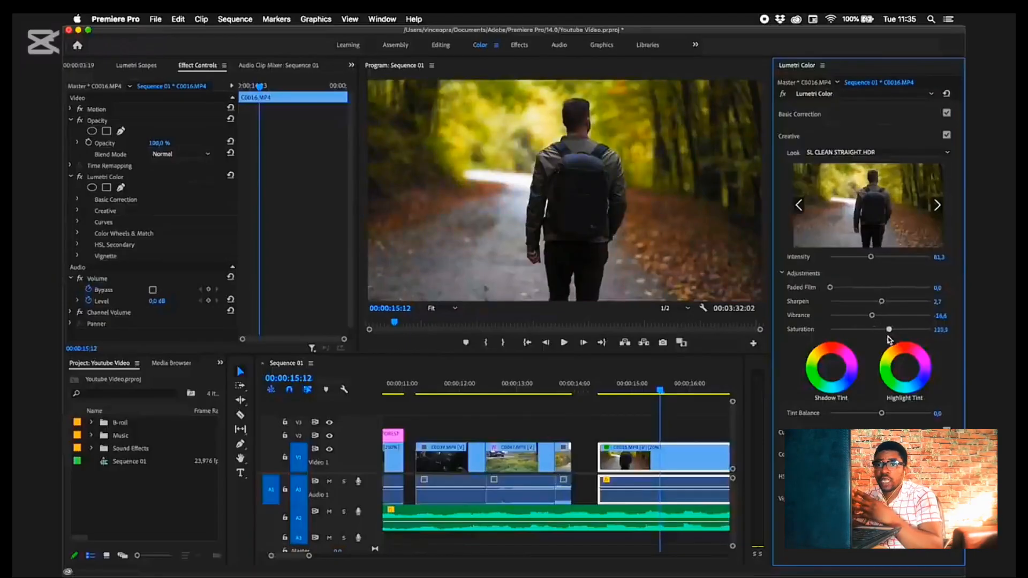
- Examine the Curves and Color Wheels & Match sections of Lumetri Color for the C0016.MP4 clip
left_click(795, 433)
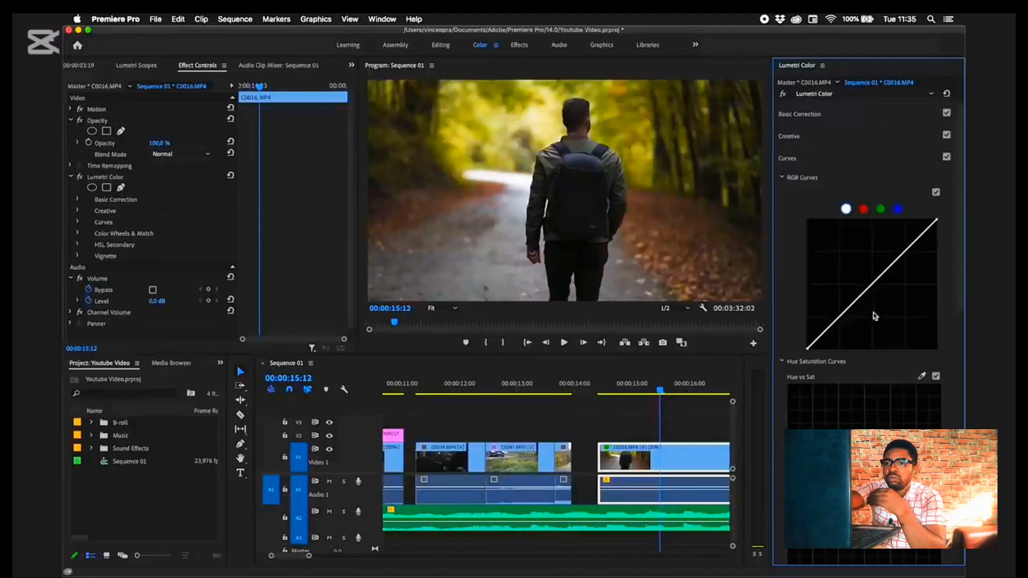
scroll(852, 362, "down", 10)
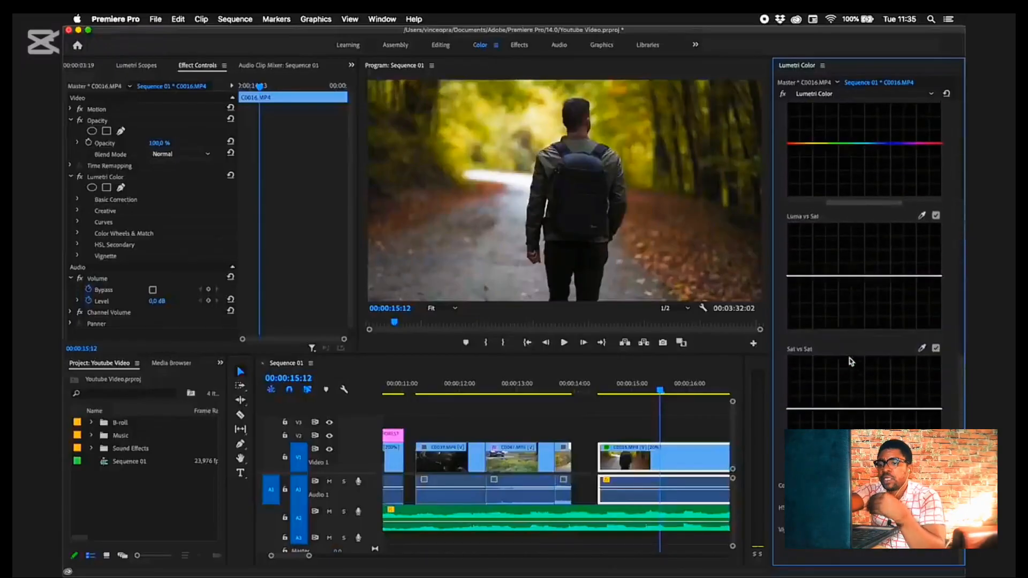
left_click(806, 486)
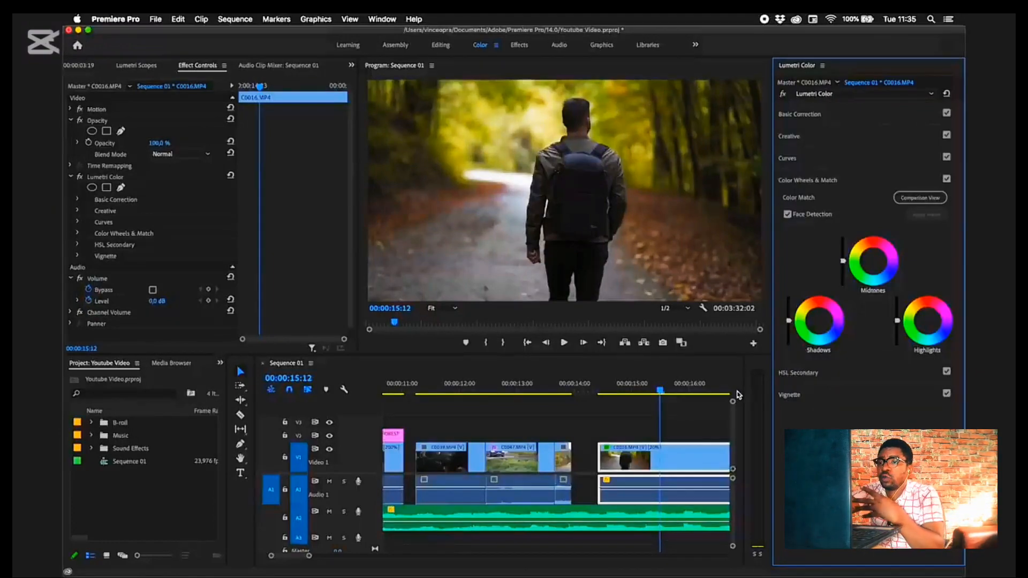
mouse_move(660, 391)
left_mouse_down()
mouse_move(645, 392)
mouse_move(664, 391)
left_mouse_up()
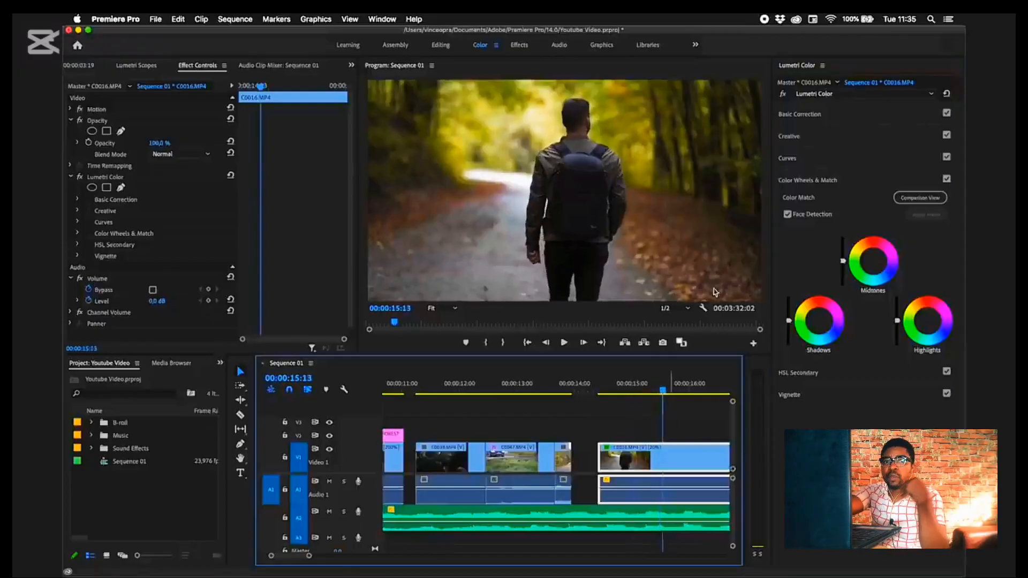
- Show the Basic Correction section of Lumetri Color for the C0016.MP4 clip
left_click(809, 117)
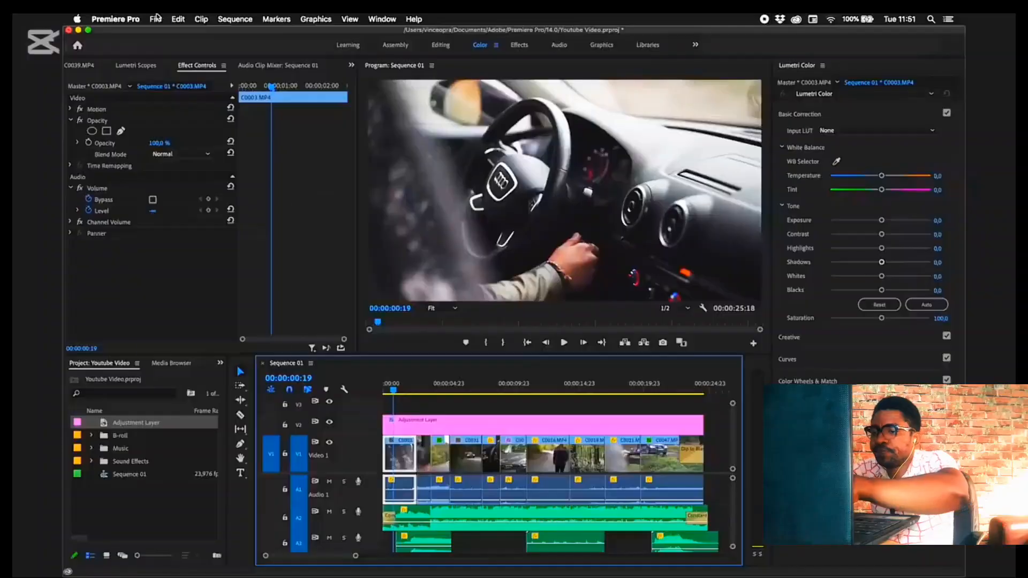
- Open the media export settings for Sequence 01 and scrub the preview to the sequence's end at 00:00:25:18
left_click(156, 19)
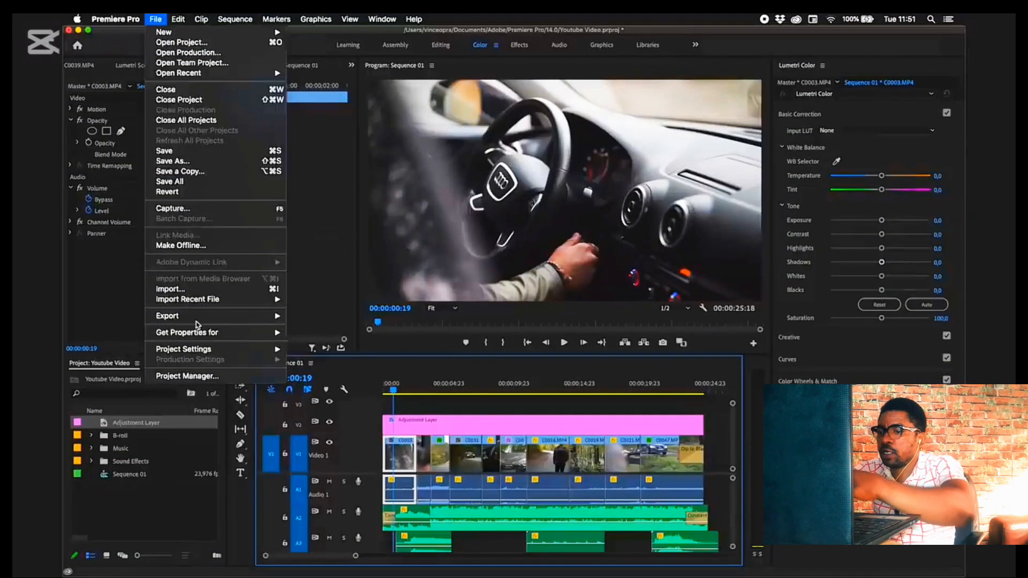
mouse_move(204, 316)
left_click(310, 316)
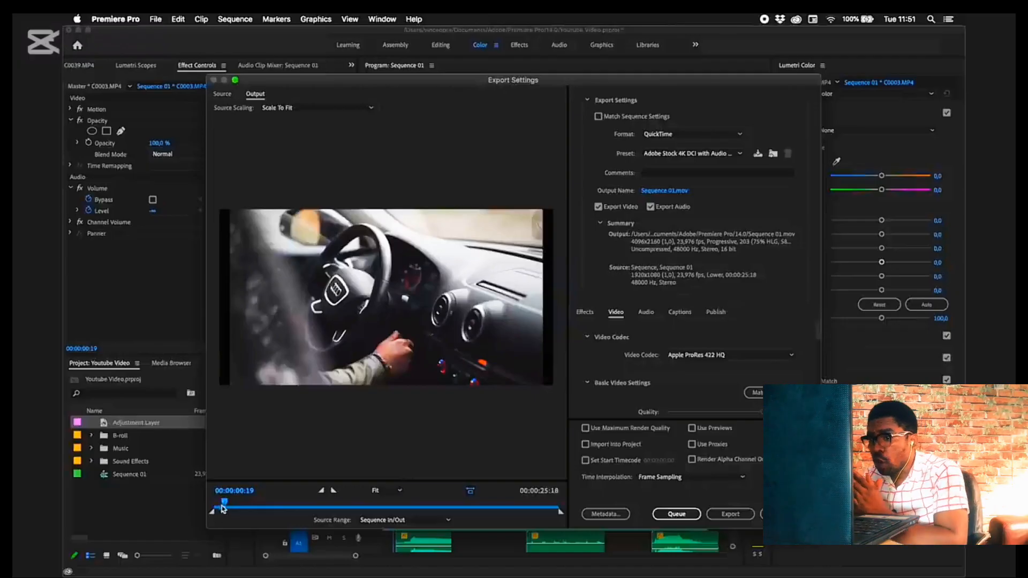
mouse_move(212, 512)
left_mouse_down()
mouse_move(225, 505)
mouse_move(206, 504)
left_mouse_up()
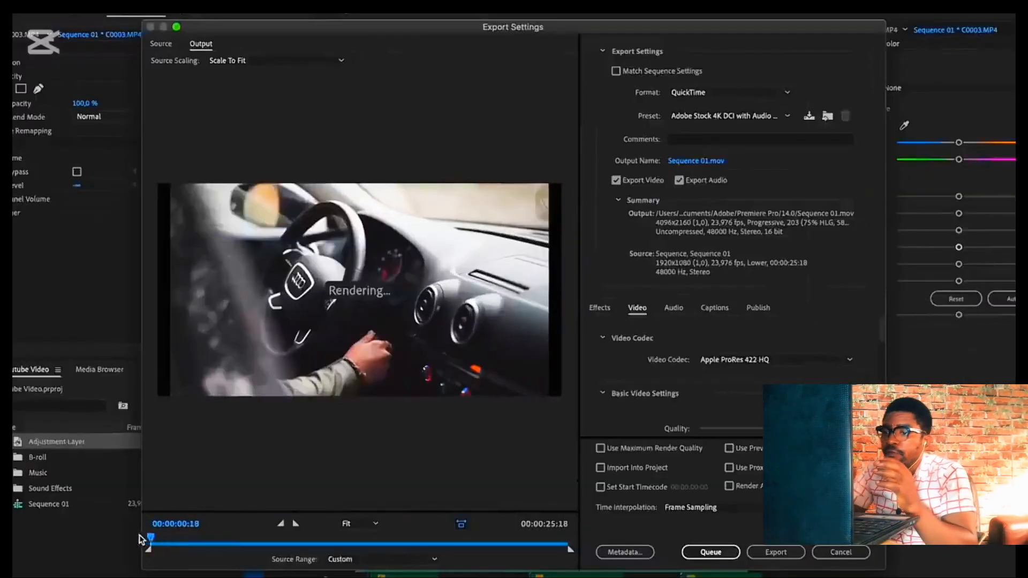
left_click_drag(140, 539, 572, 546)
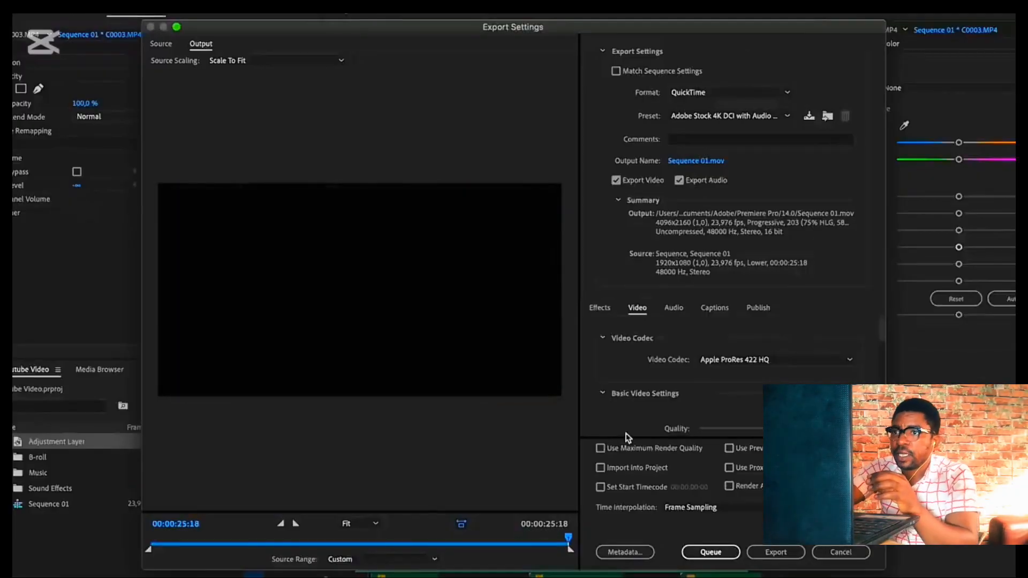
- Set the export format to H.264 and try the High Quality 1080p HD preset
left_click(752, 93)
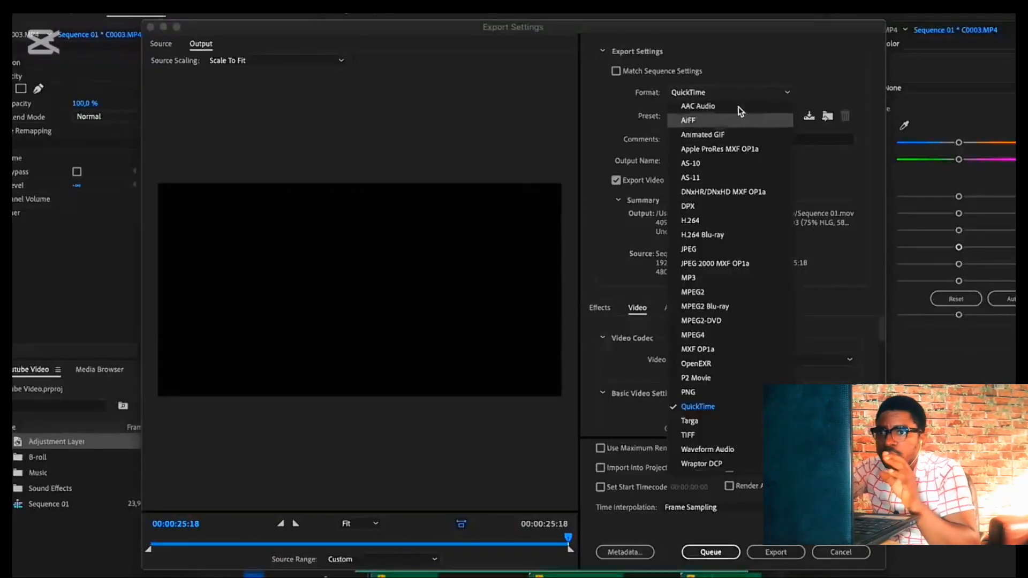
left_click(750, 220)
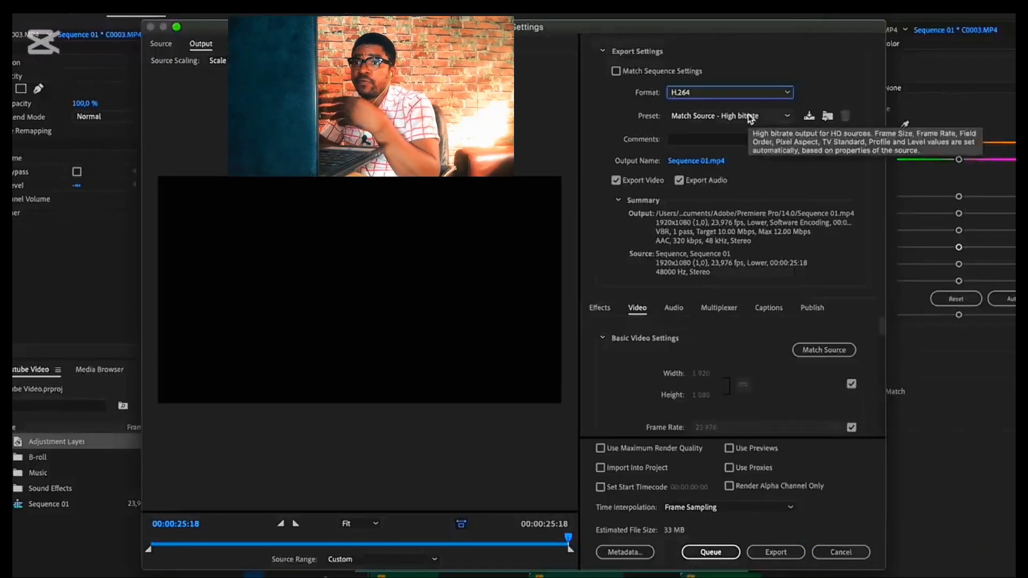
left_click(748, 114)
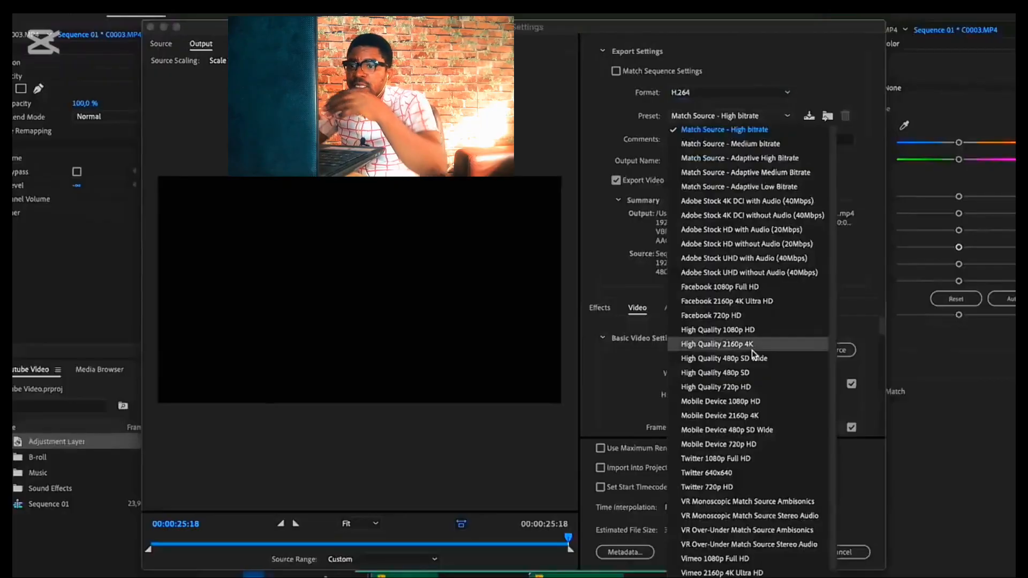
left_click(770, 333)
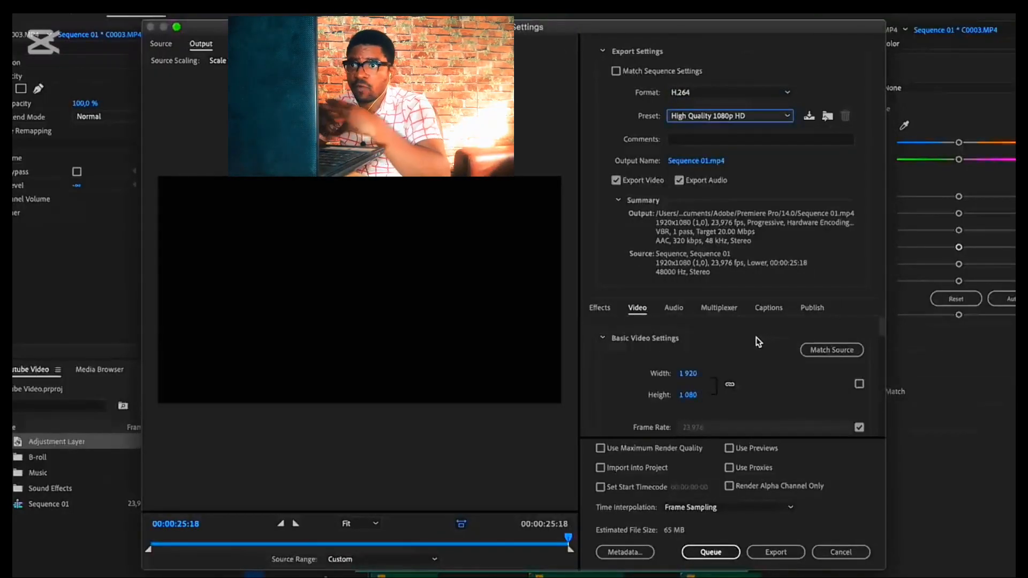
scroll(758, 342, "down", 4)
- Switch the export preset to YouTube 1080p Full HD
left_click(749, 119)
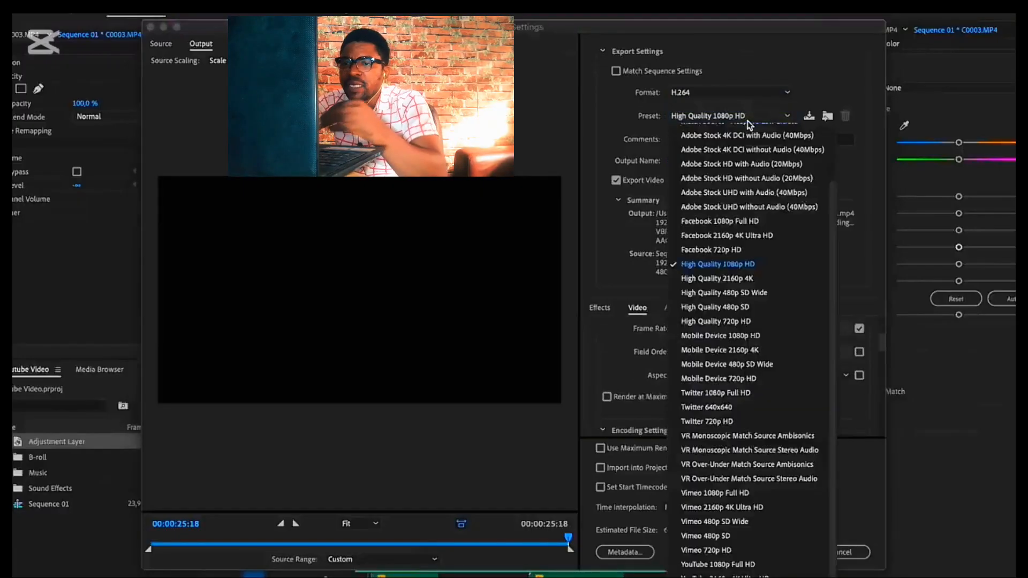
scroll(750, 344, "down", 2)
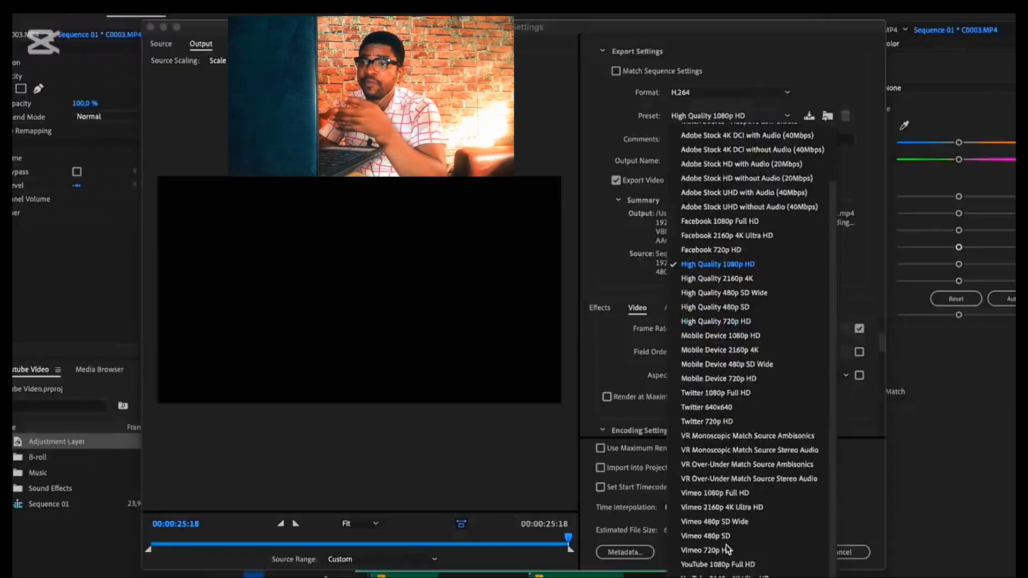
left_click(718, 565)
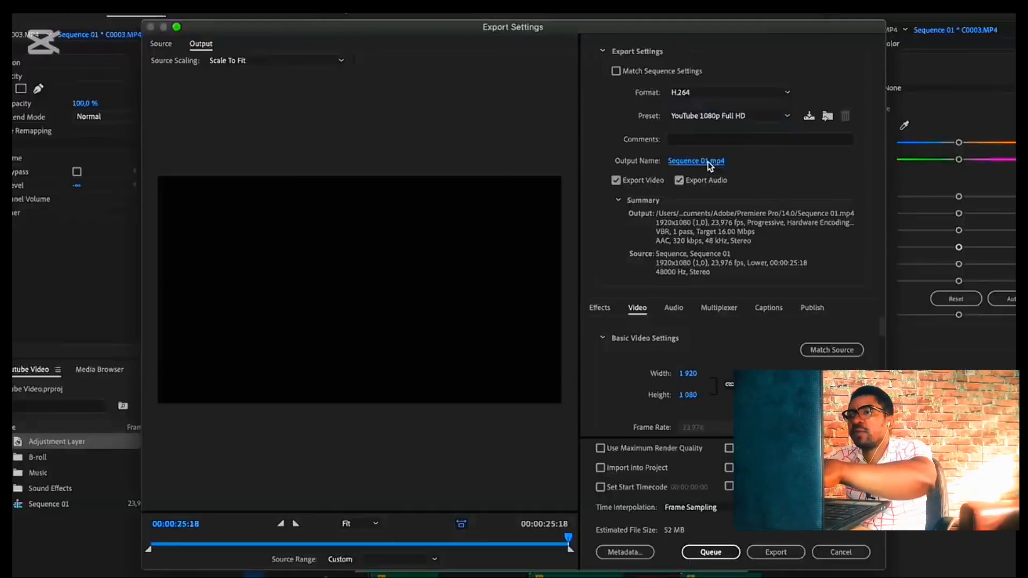
- Name the output file Cinematic Sequence and save it to the Desktop in the Video Files (*.mp4) format
left_click(710, 162)
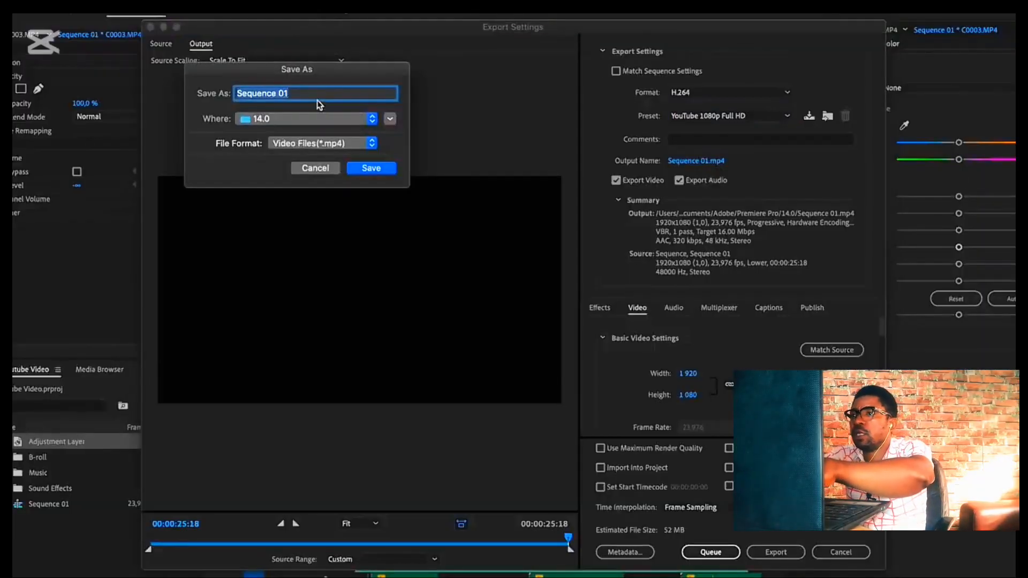
type("Cinematic")
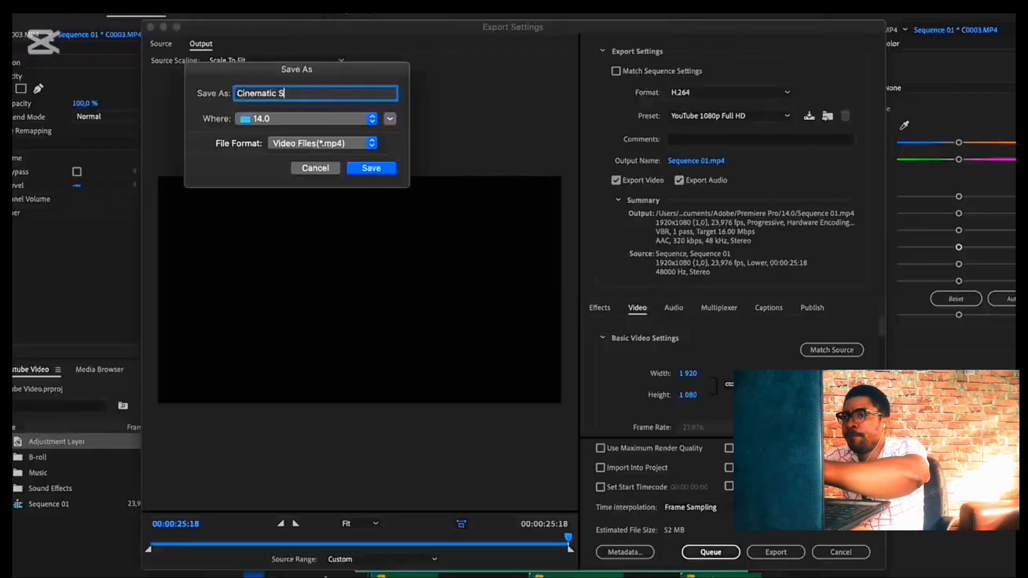
left_click(329, 120)
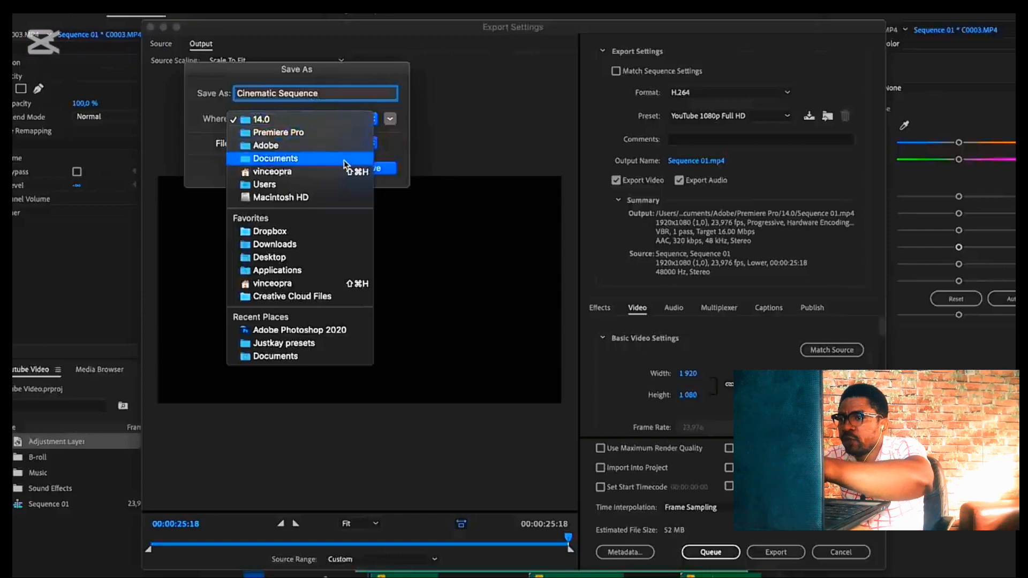
left_click(308, 262)
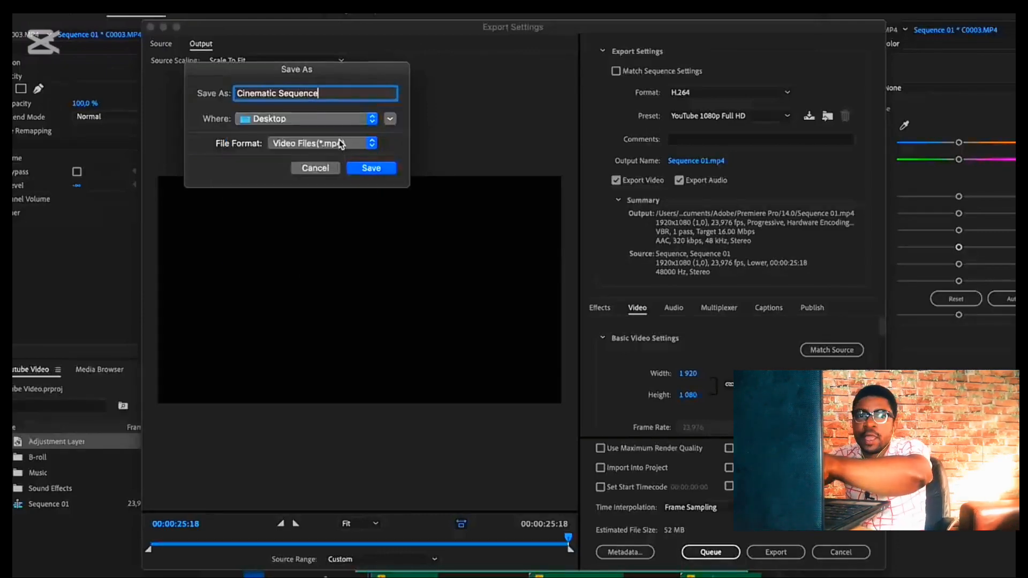
left_click(341, 144)
left_click(348, 142)
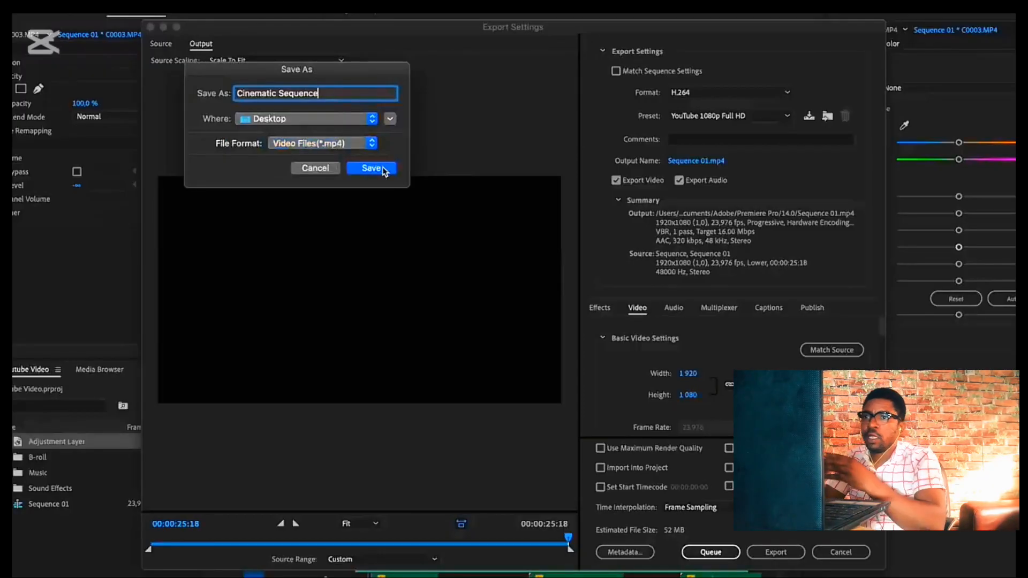
left_click(371, 168)
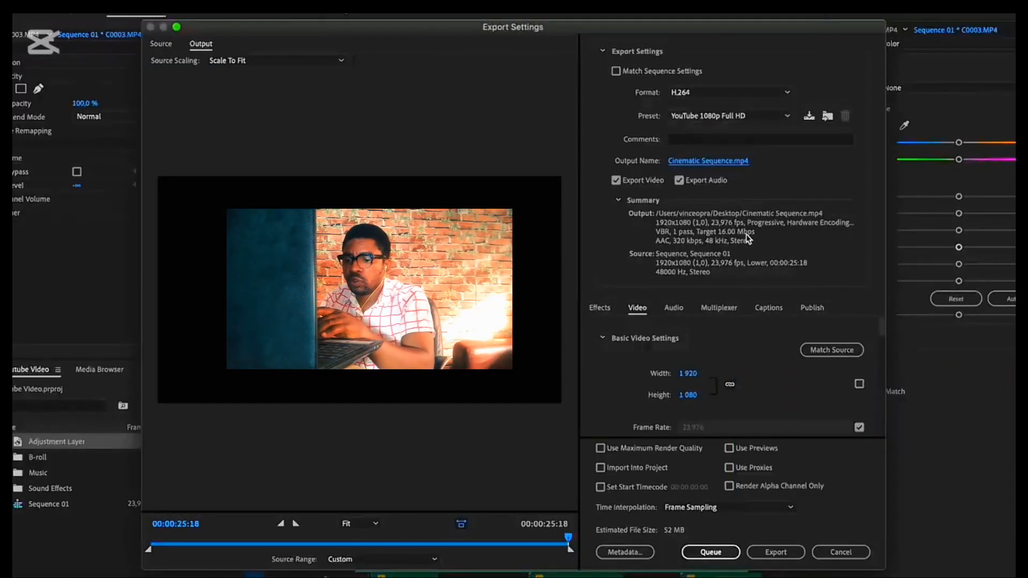
- Enable Render at Maximum Depth and Use Maximum Render Quality for the export
scroll(719, 358, "down", 5)
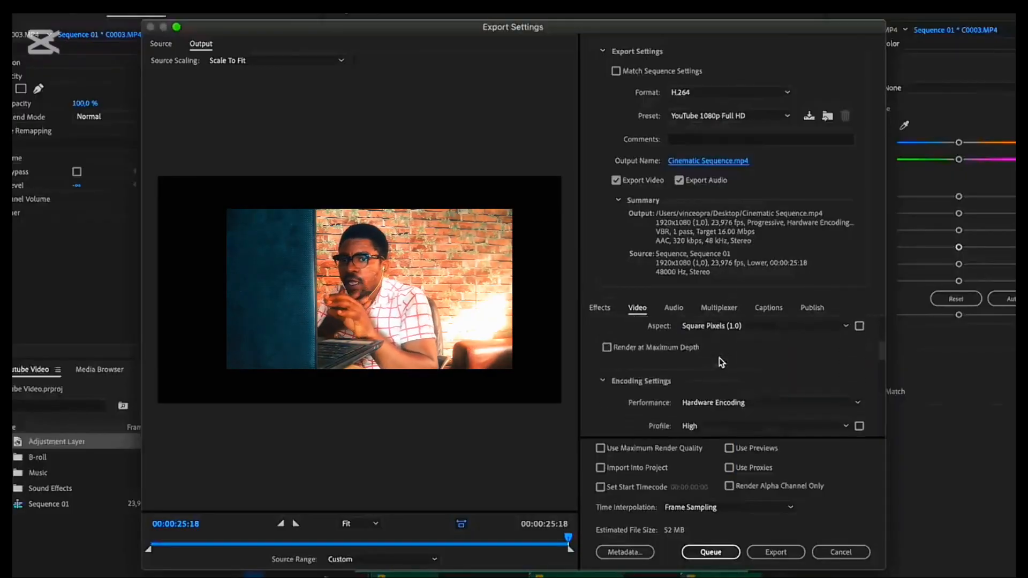
left_click(607, 348)
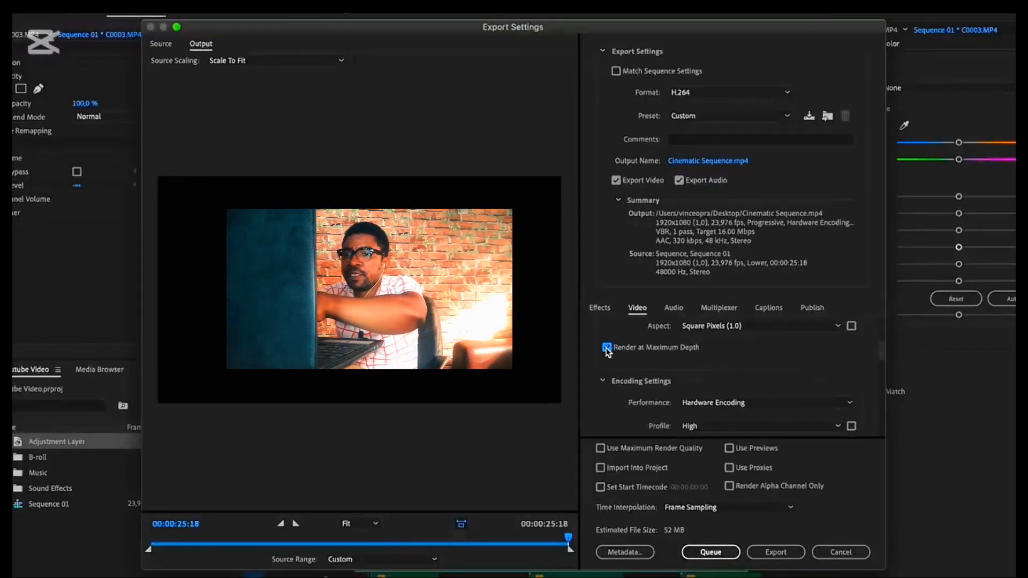
scroll(727, 367, "up", 2)
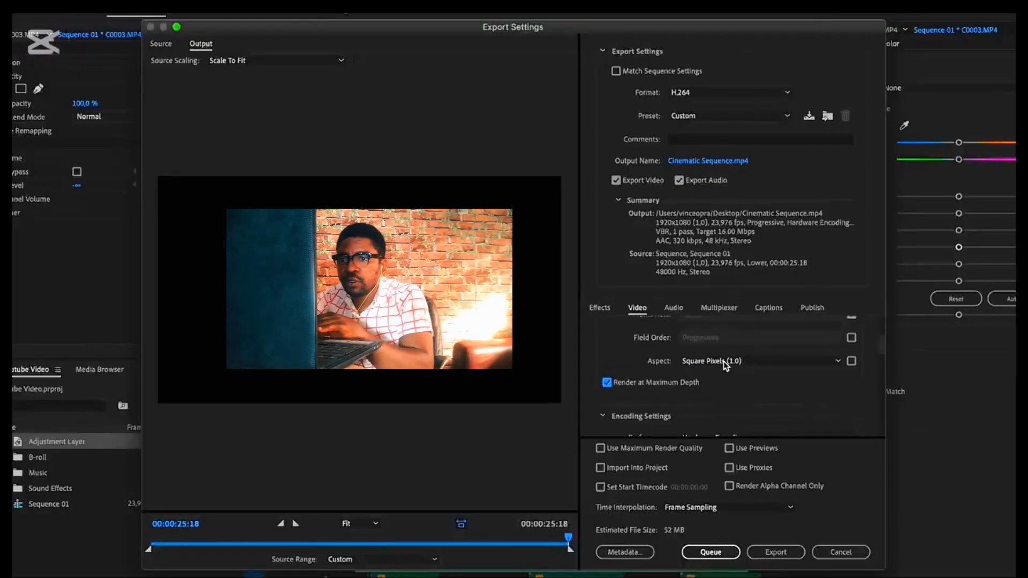
scroll(734, 396, "down", 8)
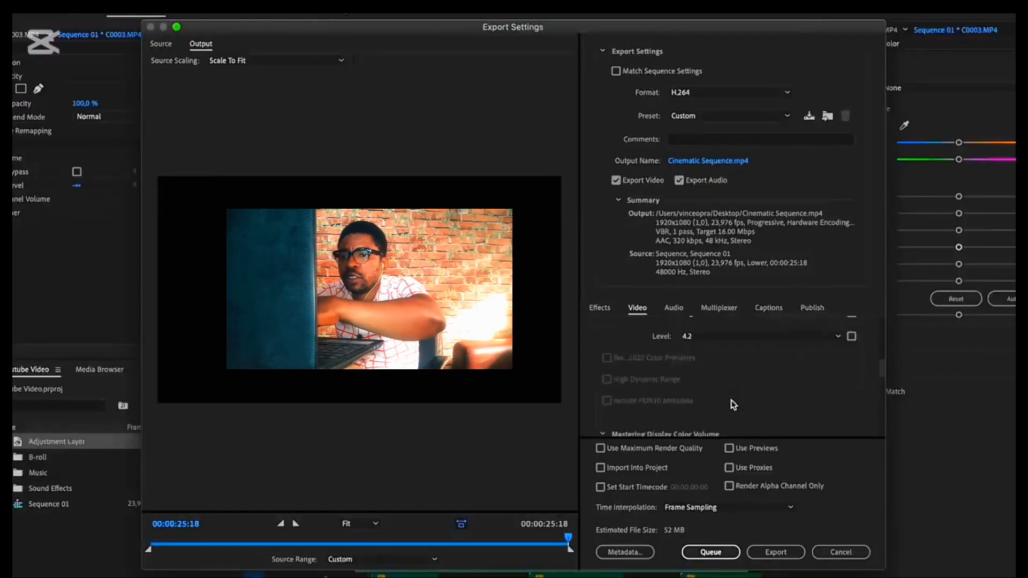
scroll(733, 405, "down", 5)
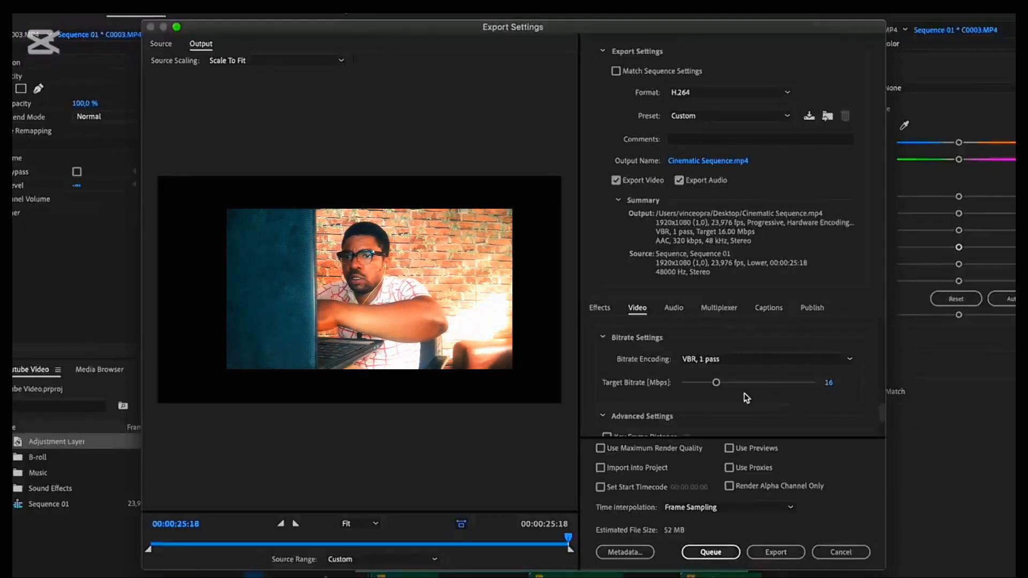
scroll(735, 408, "down", 3)
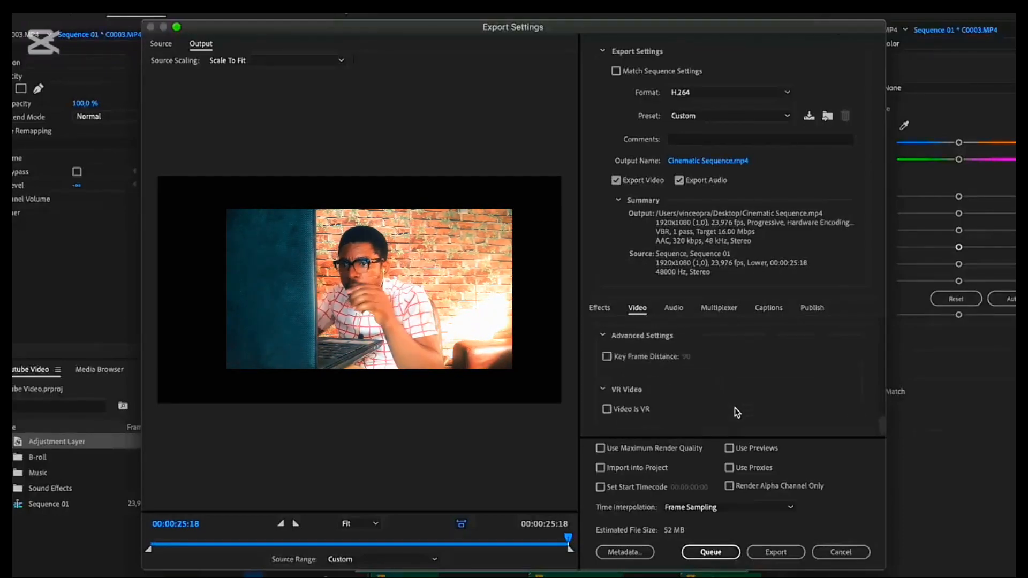
scroll(710, 418, "up", 4)
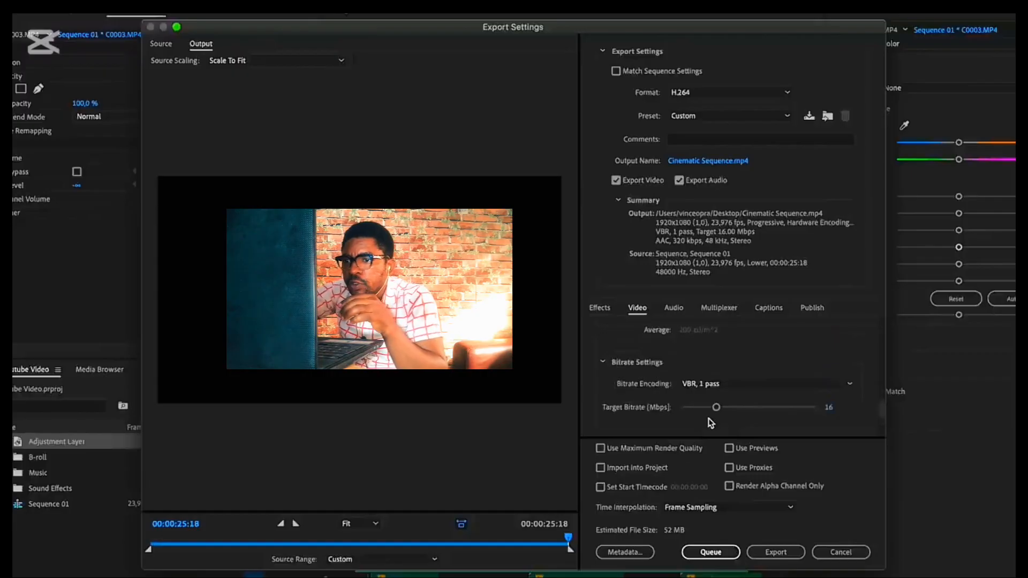
left_click(601, 449)
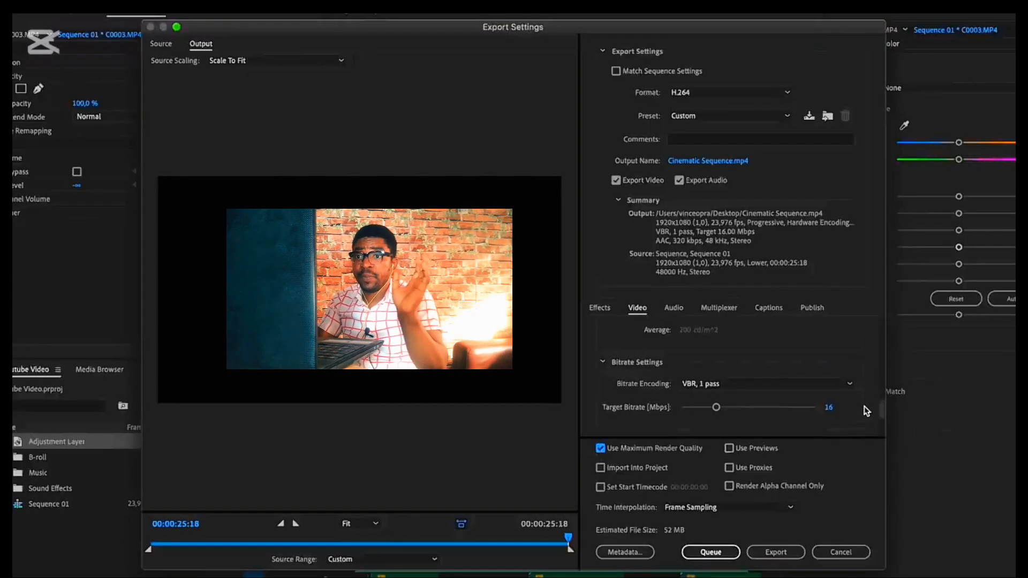
- Preview the output frame at 00:00:01:23 and export the sequence directly with the current settings
scroll(867, 411, "up", 3)
scroll(866, 411, "down", 5)
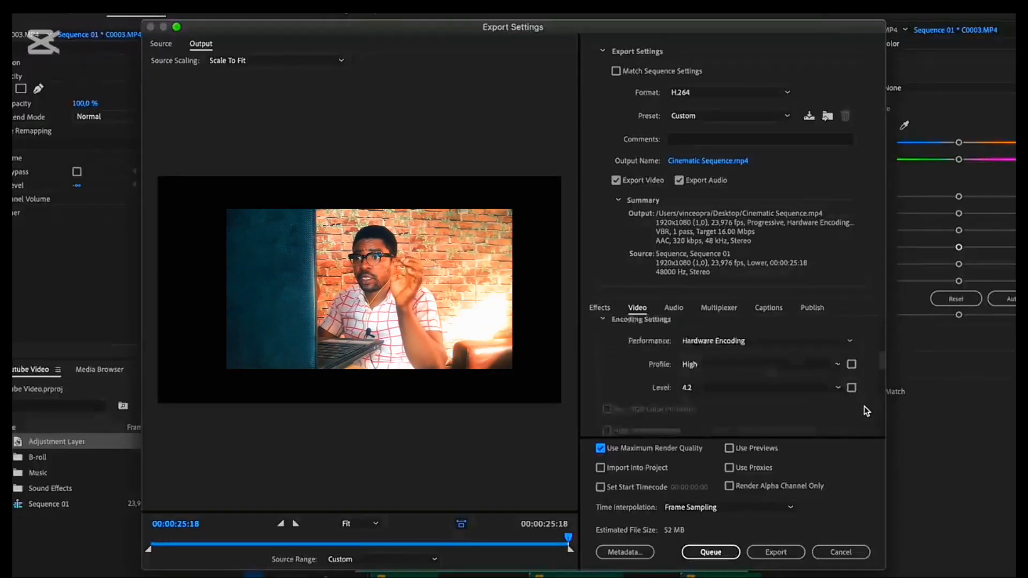
left_click_drag(408, 538, 183, 538)
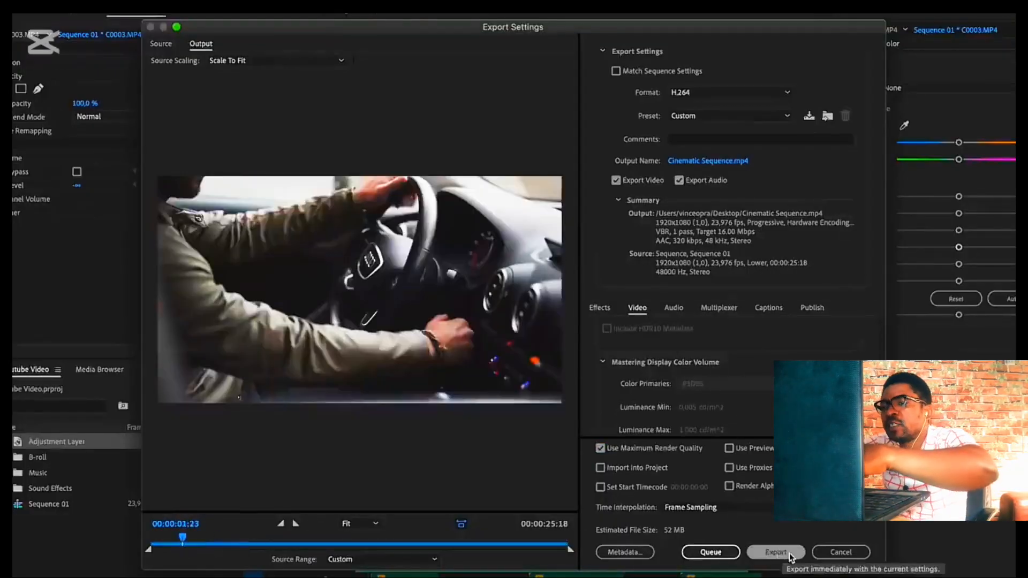
left_click(789, 556)
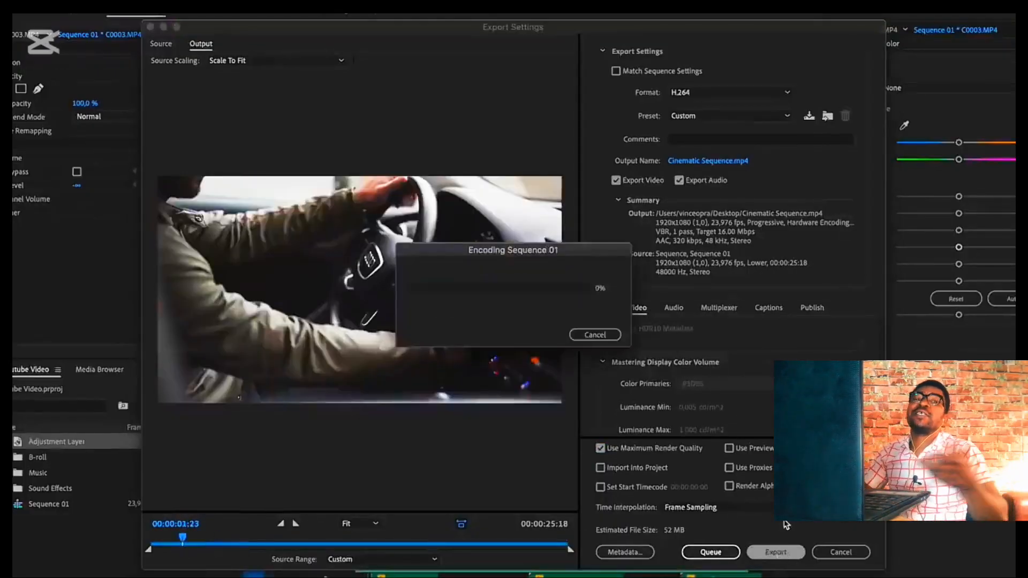